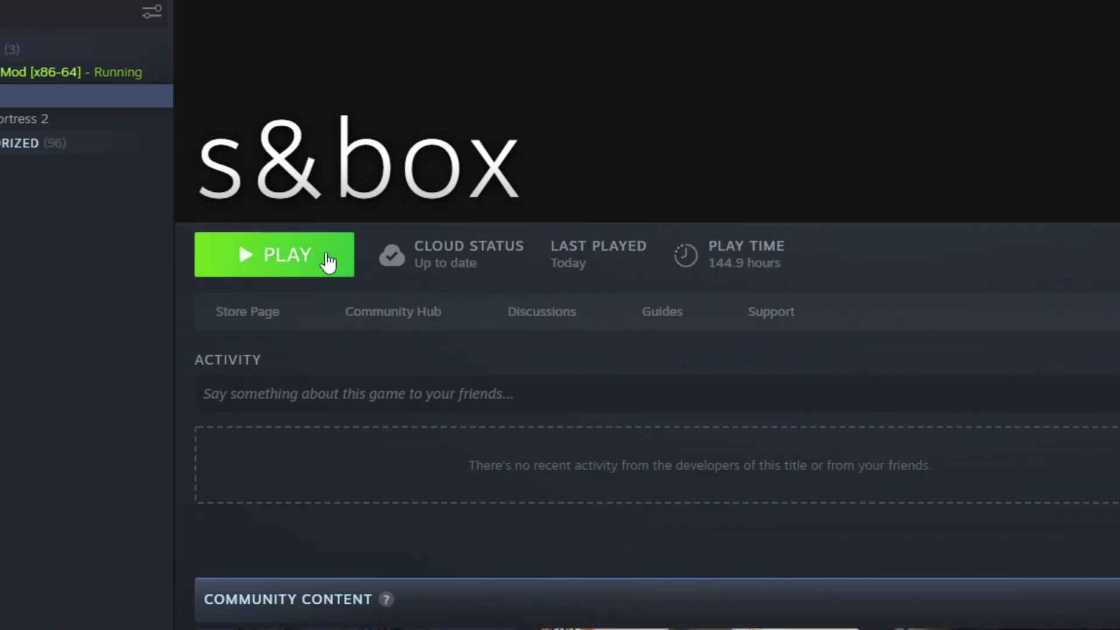
Launch the s&box game editor and start a new empty content project titled "Example project"
click(328, 262)
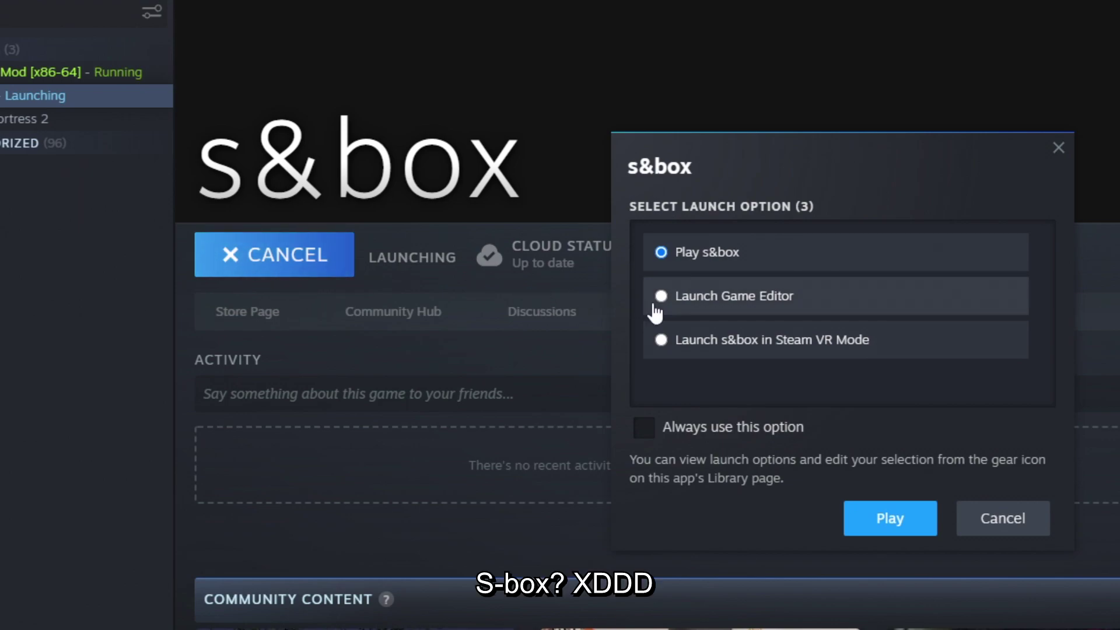
click(872, 505)
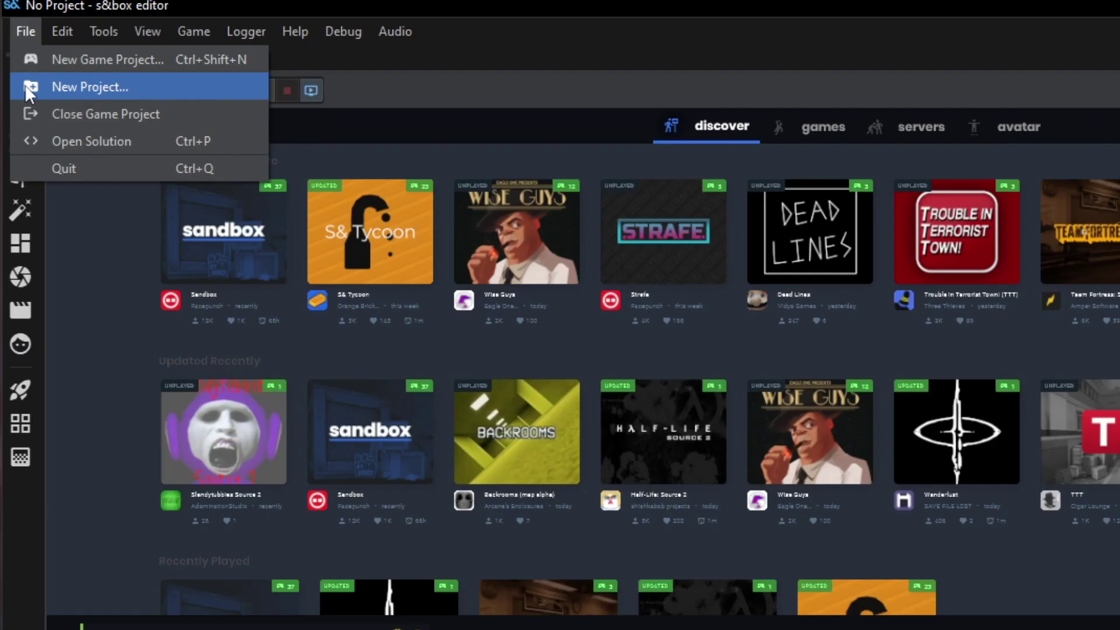
click(24, 87)
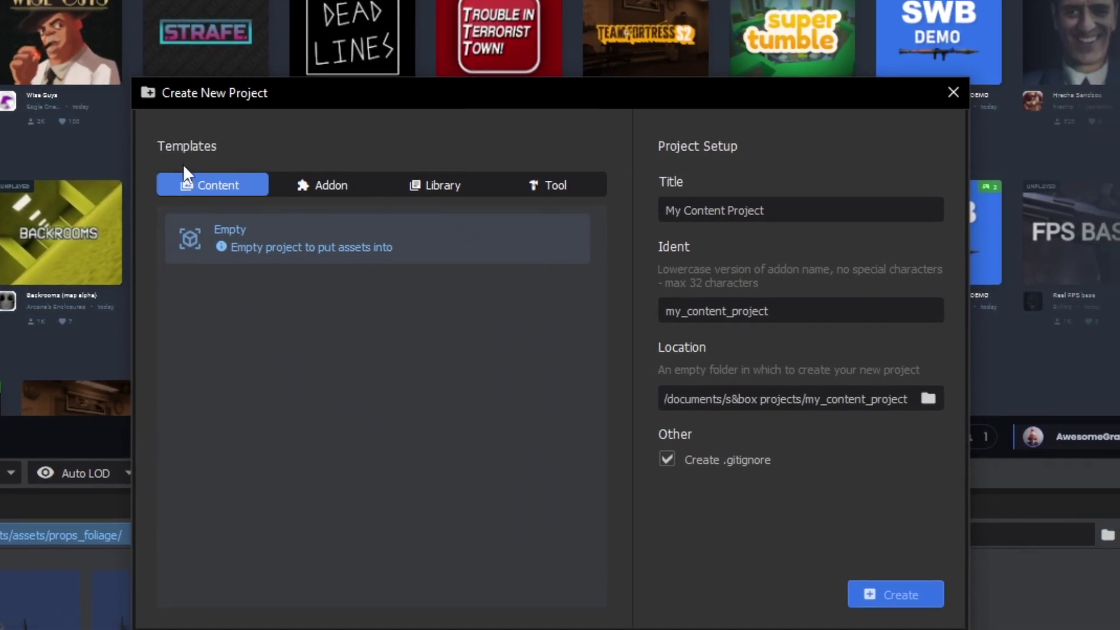
text(Example project)
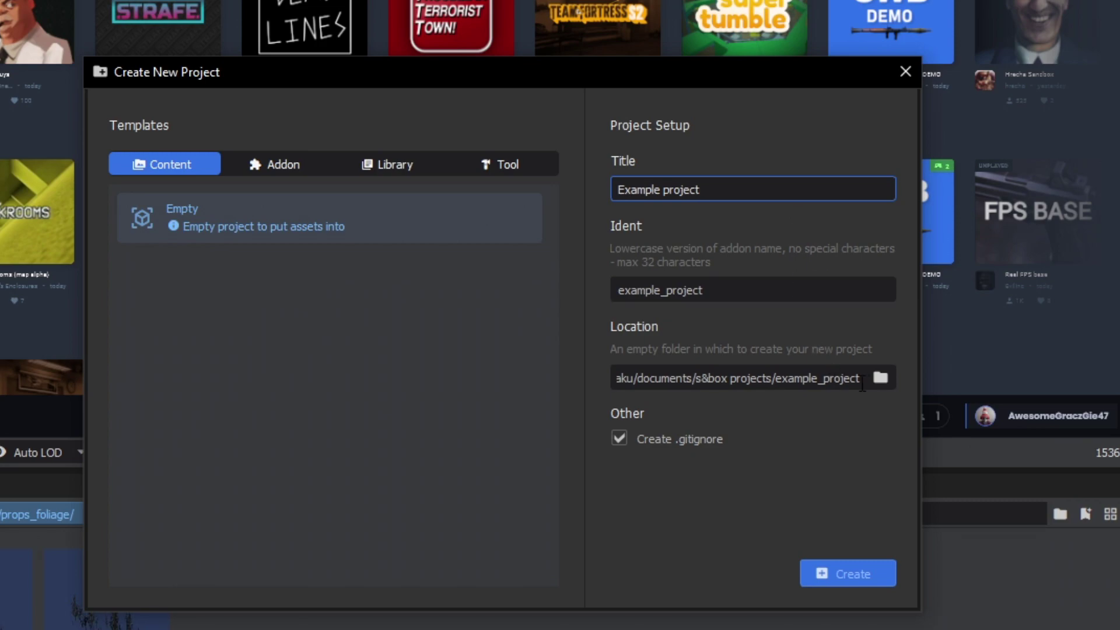
Set the project location to a new folder named "example" inside sbox/addons and create the project
click(881, 378)
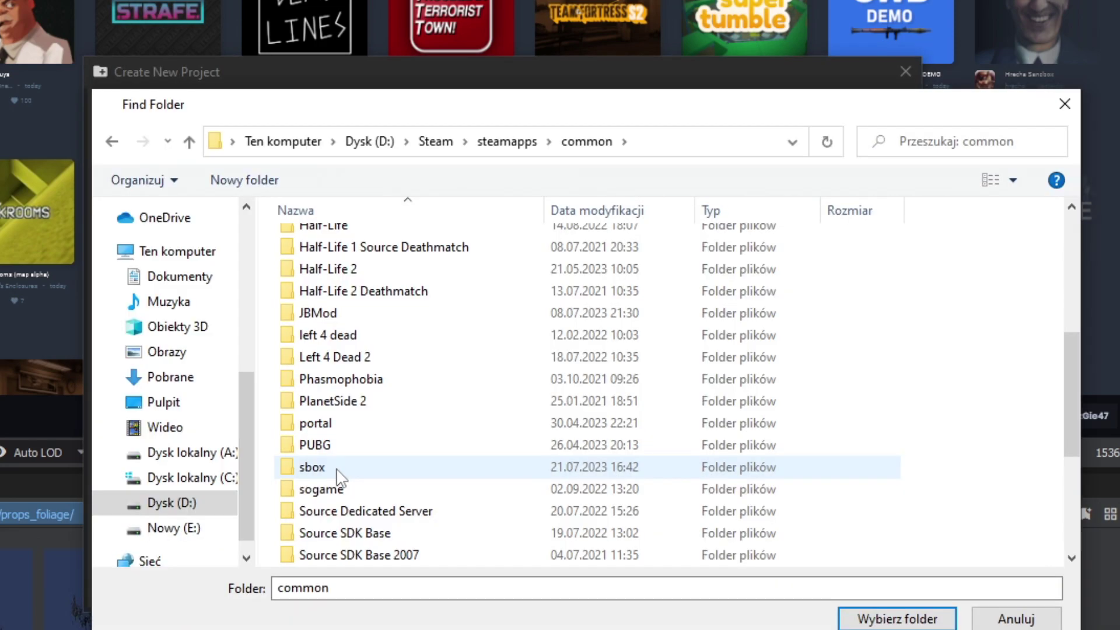
double_click(335, 468)
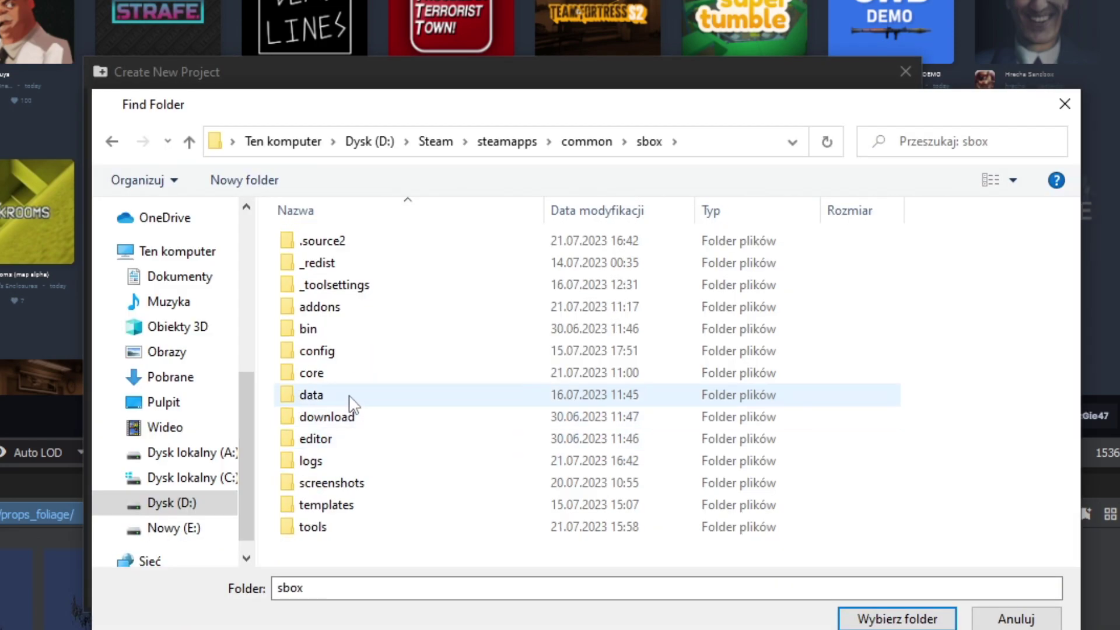
double_click(337, 314)
key(ctrl+shift+n)
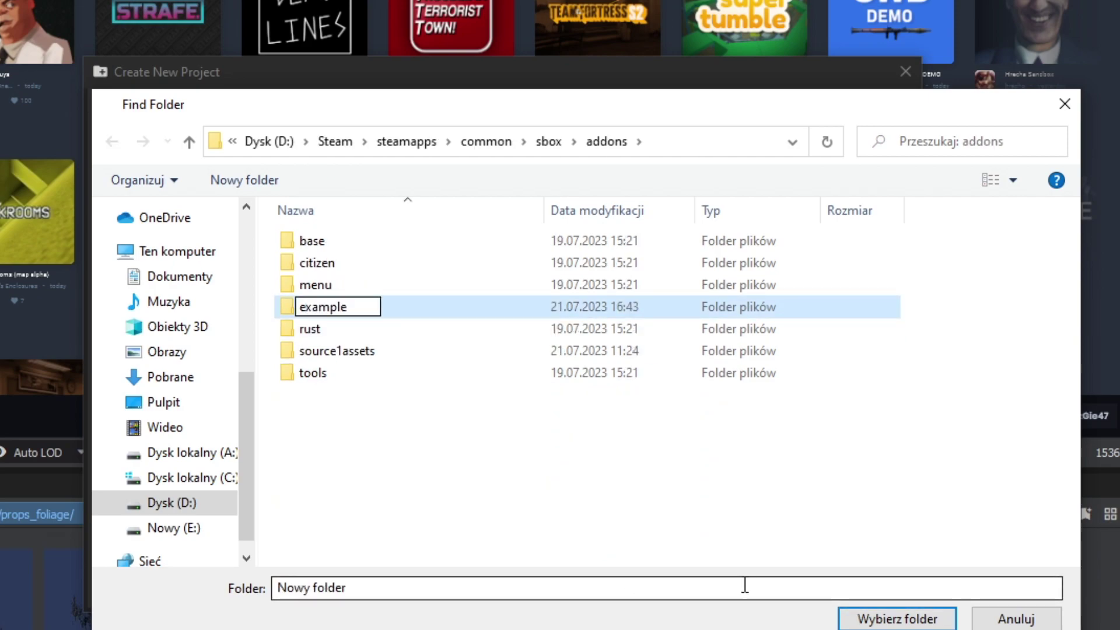
text(example)
key(Return)
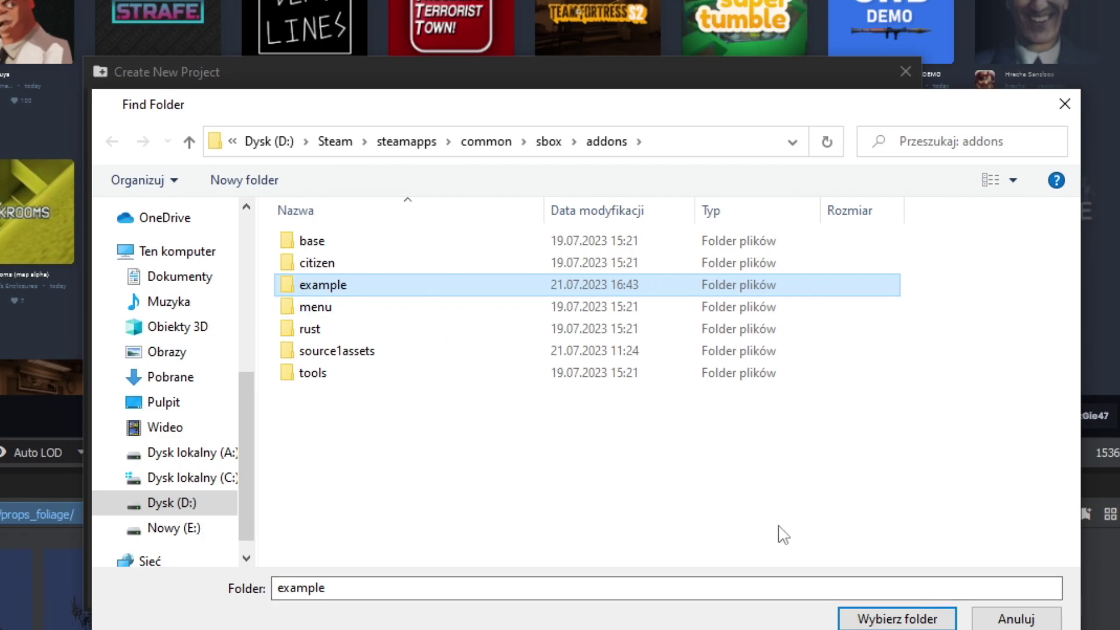
click(873, 620)
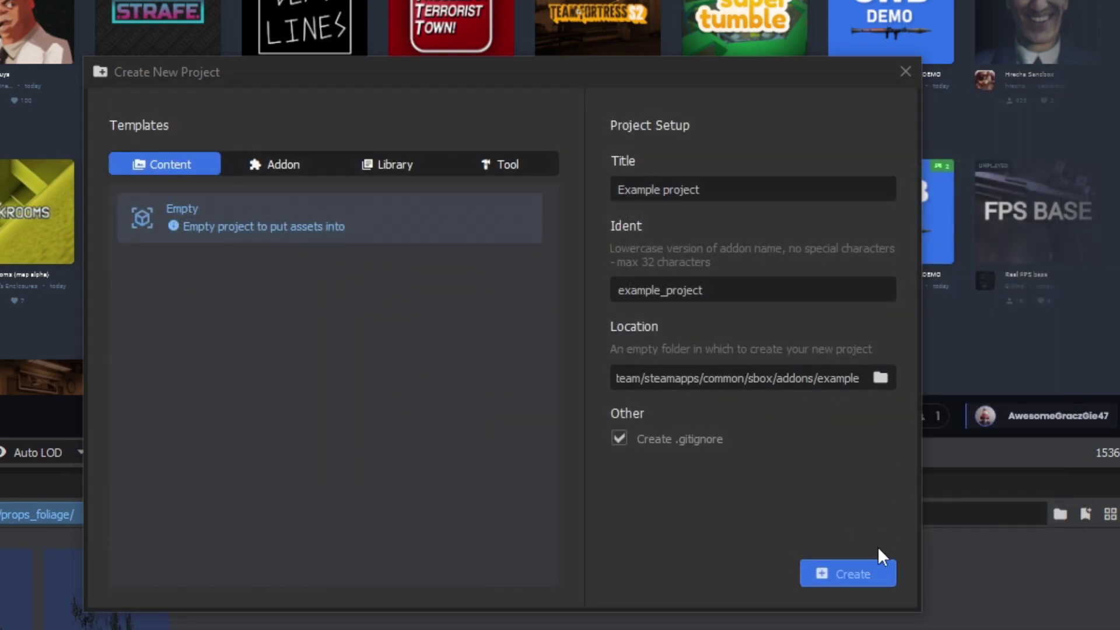
click(875, 573)
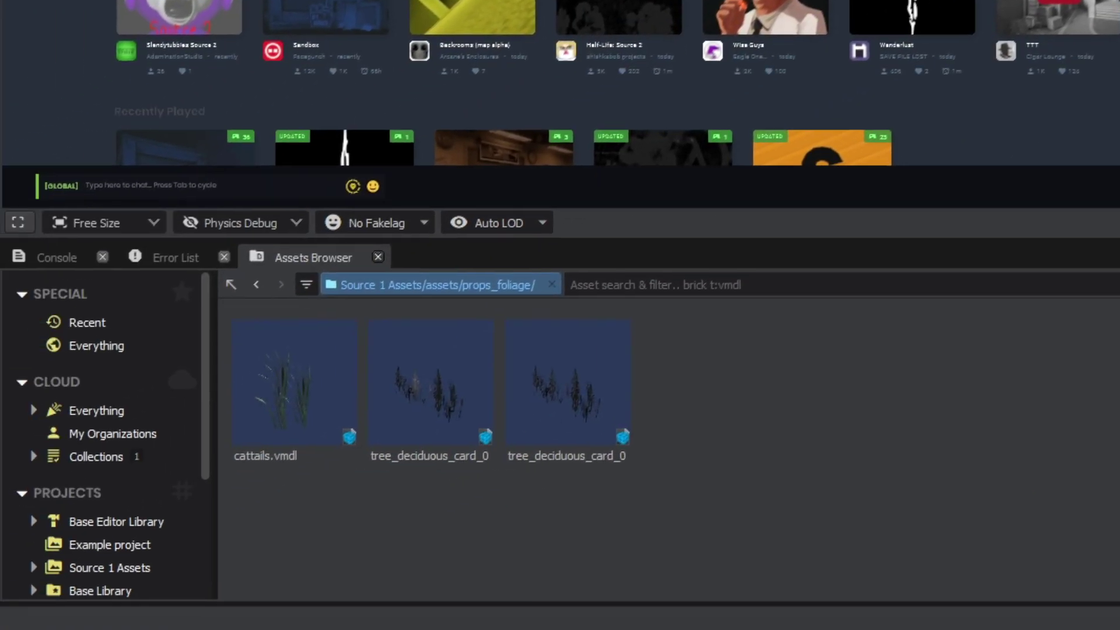
Locate the Example project among the projects in the Assets Browser and select it
scroll(177, 377, down, 2)
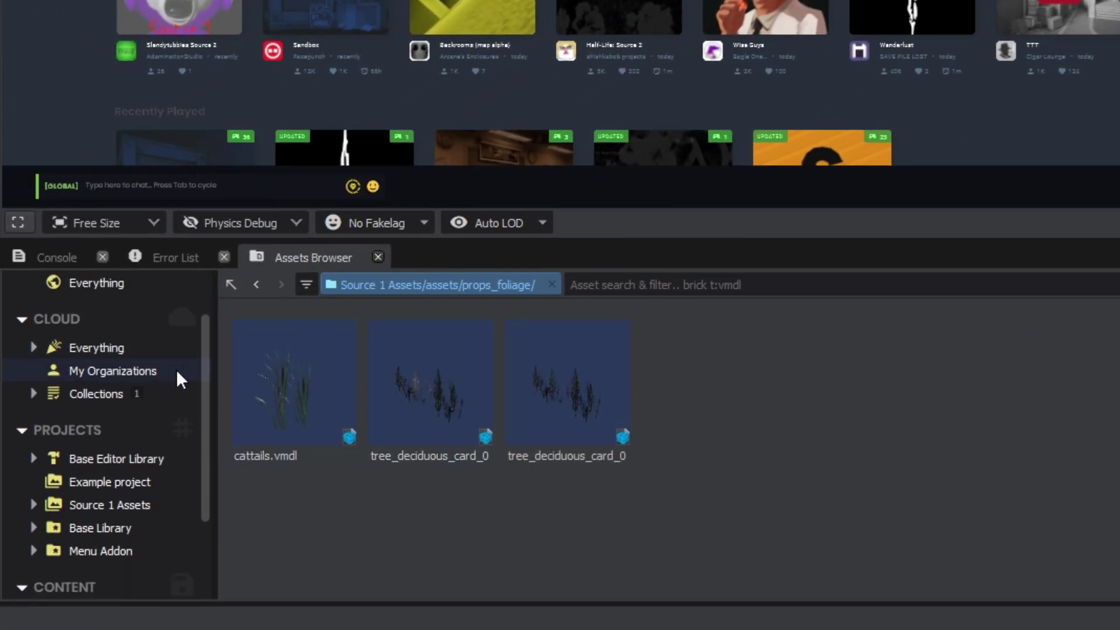
click(79, 429)
click(89, 430)
scroll(136, 430, down, 2)
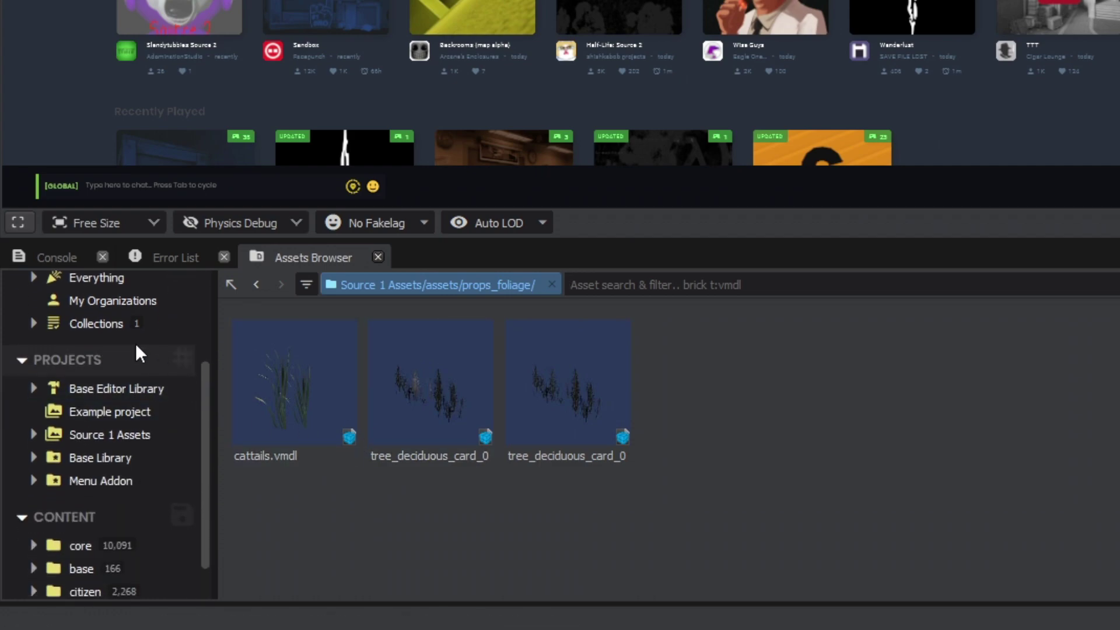
click(97, 415)
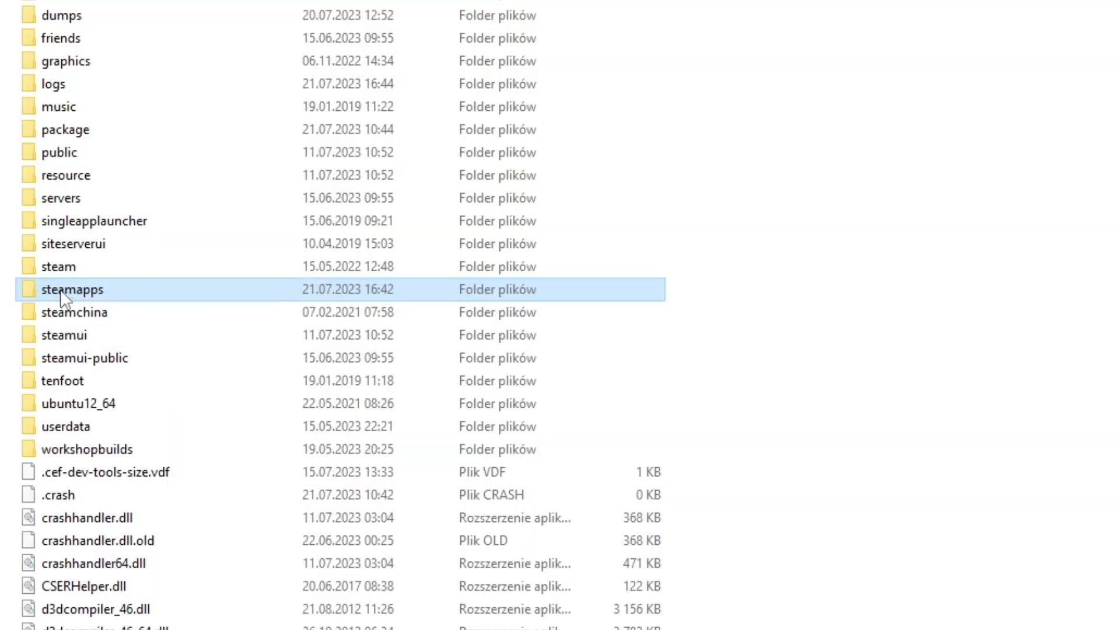
Switch to File Explorer, go to steamapps/common/Half-Life 2/hl2 and open hl2_misc_dir.vpk in GCFScape
double_click(62, 295)
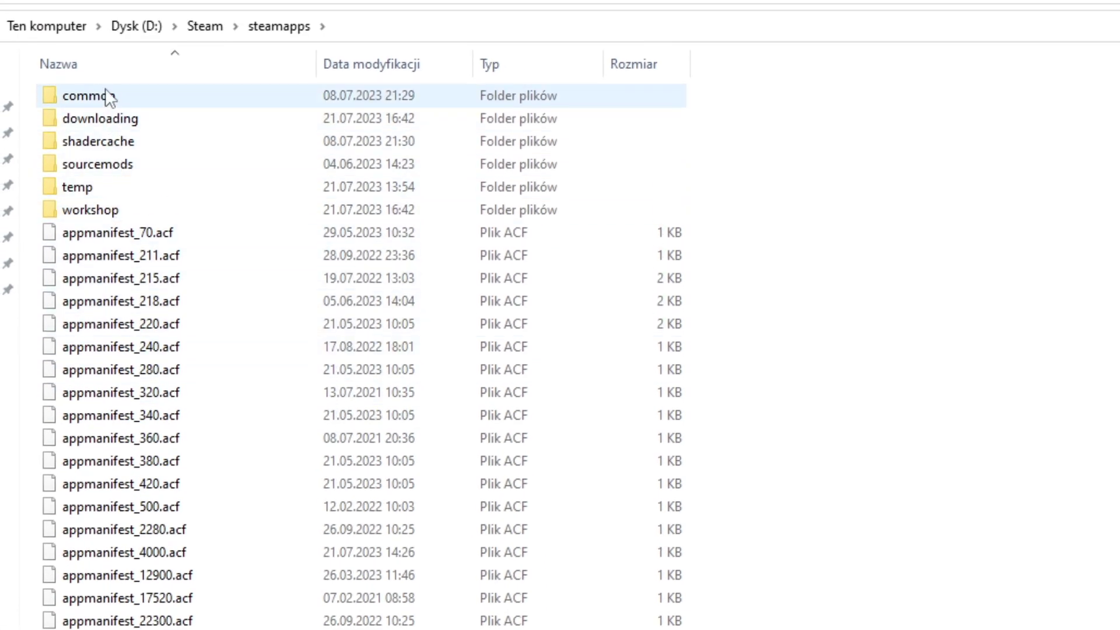
double_click(105, 93)
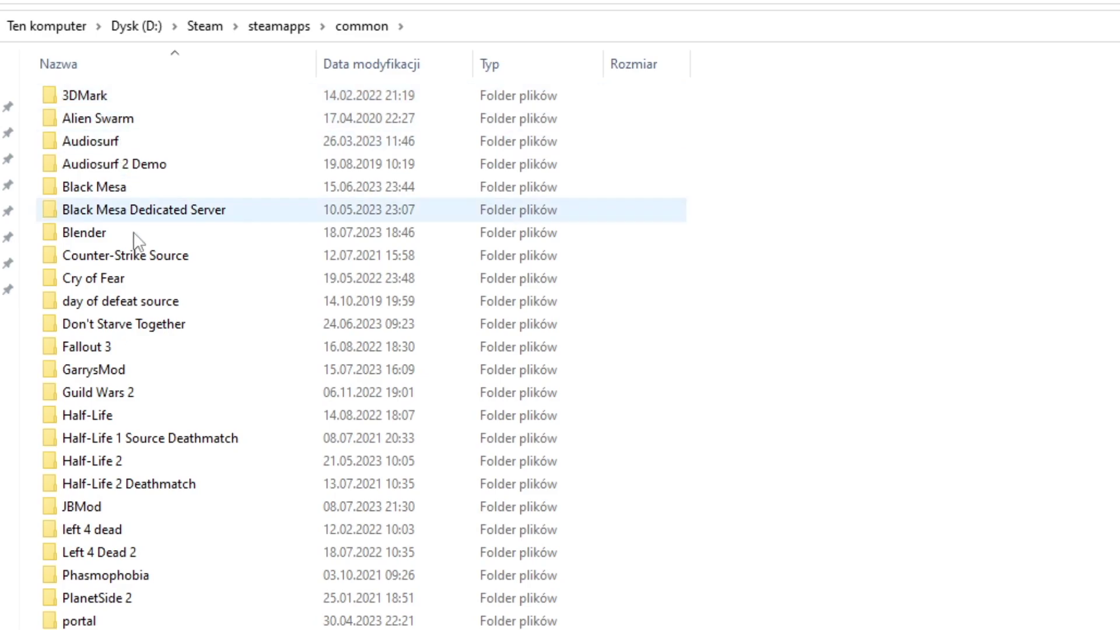
double_click(126, 465)
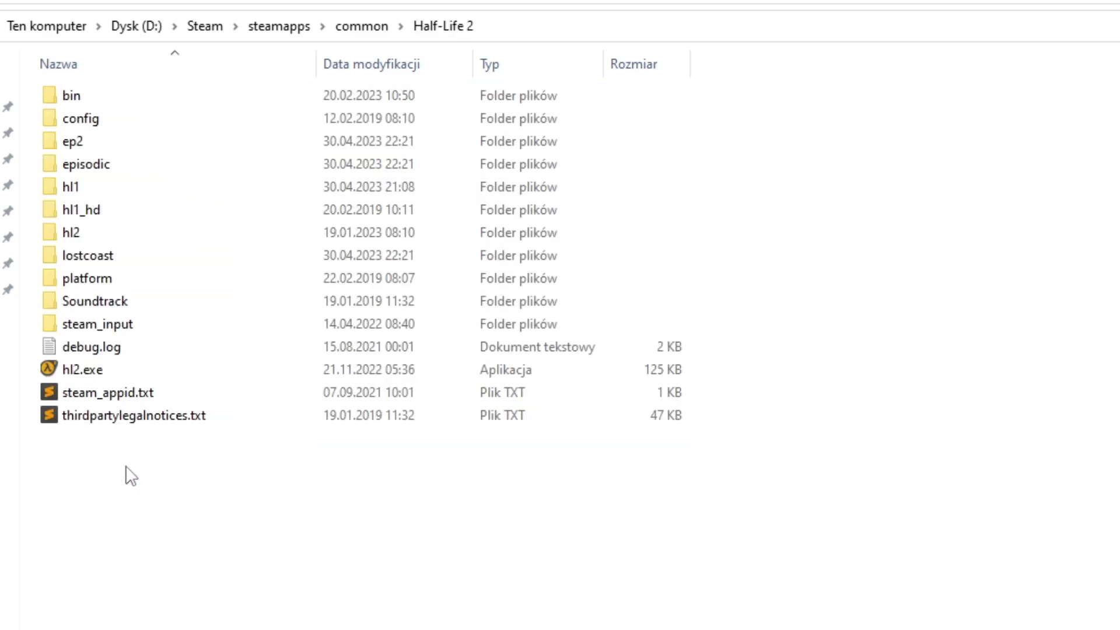
double_click(71, 234)
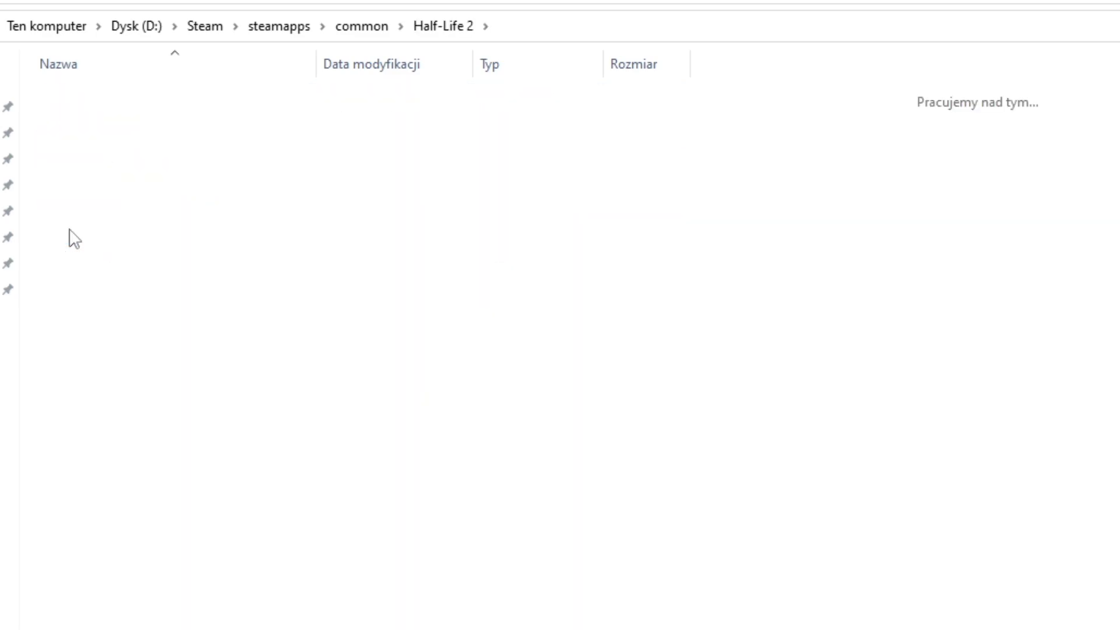
scroll(107, 245, down, 4)
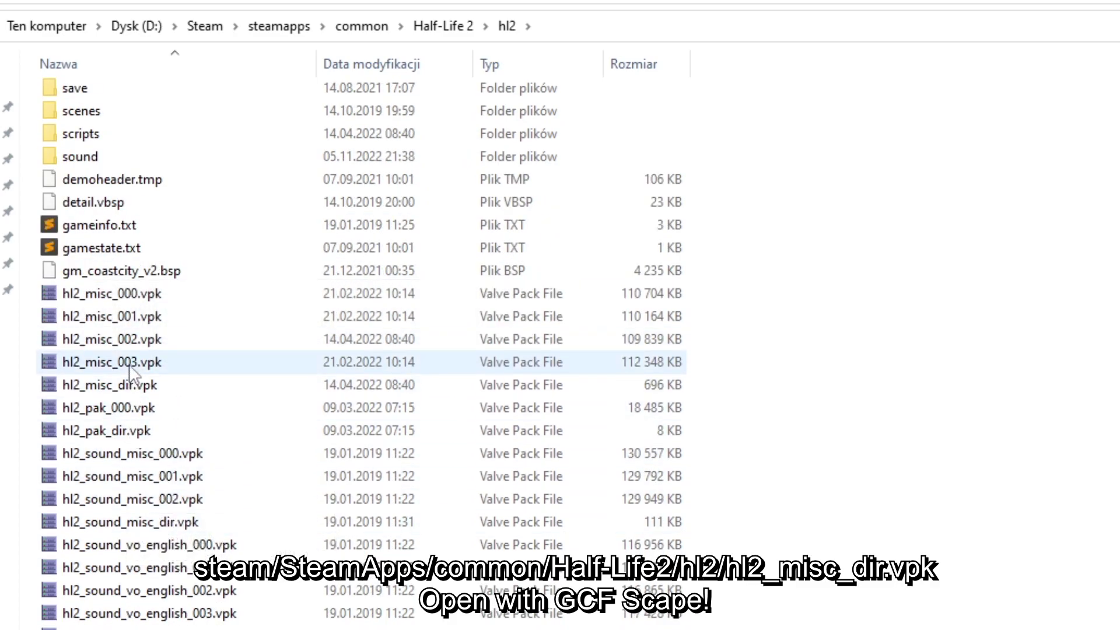
click(127, 388)
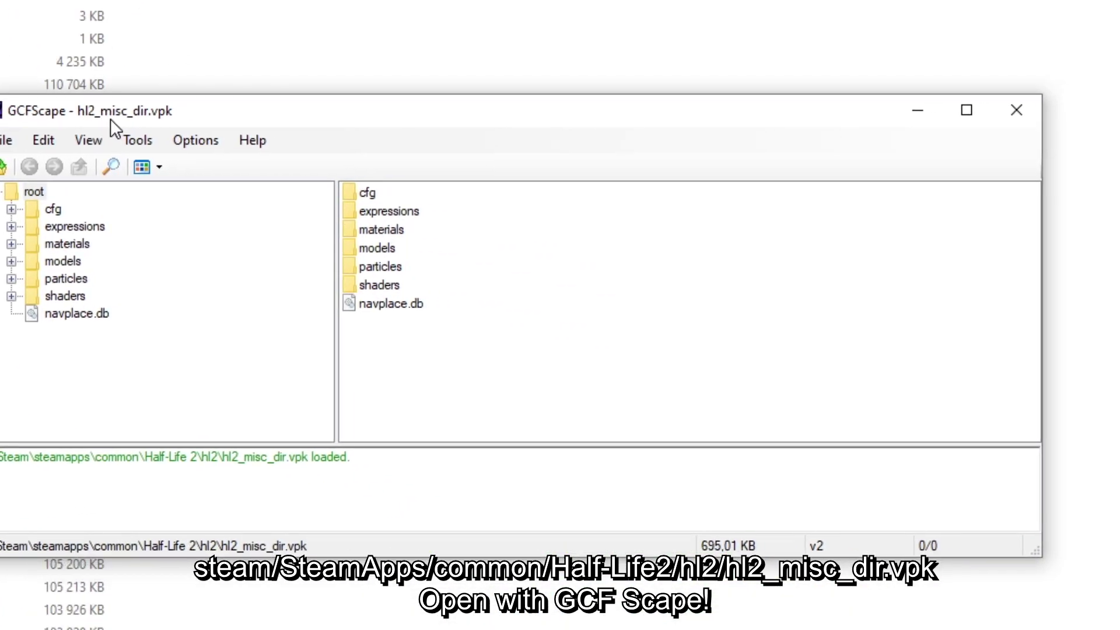
drag(111, 121, 91, 121)
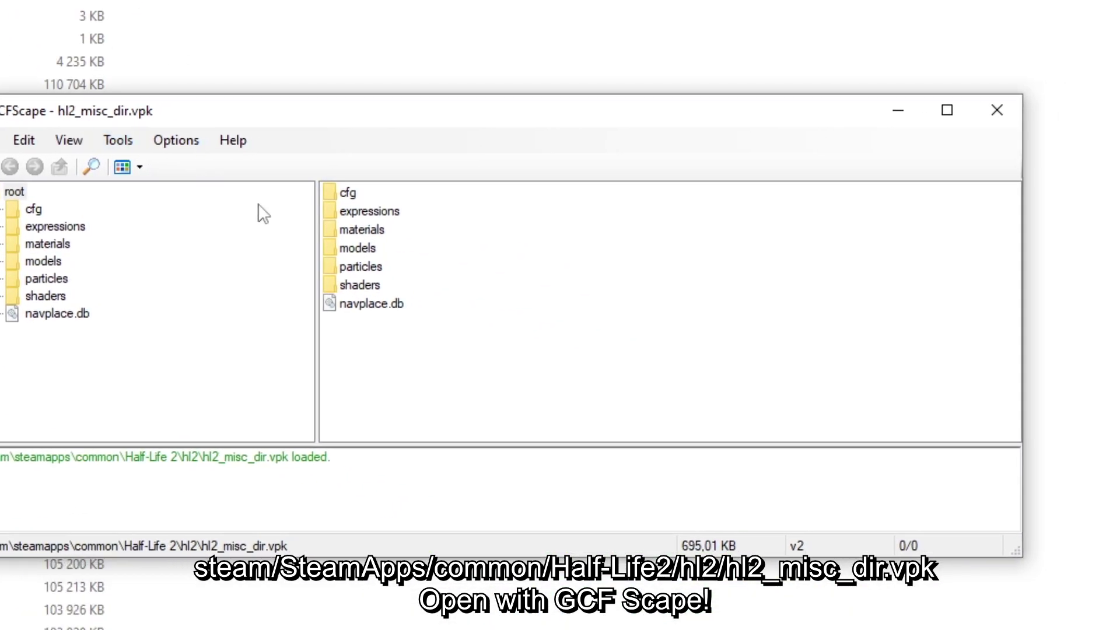
Open the models/props_foliage folder inside the VPK archive and show its files as a detailed list
double_click(357, 254)
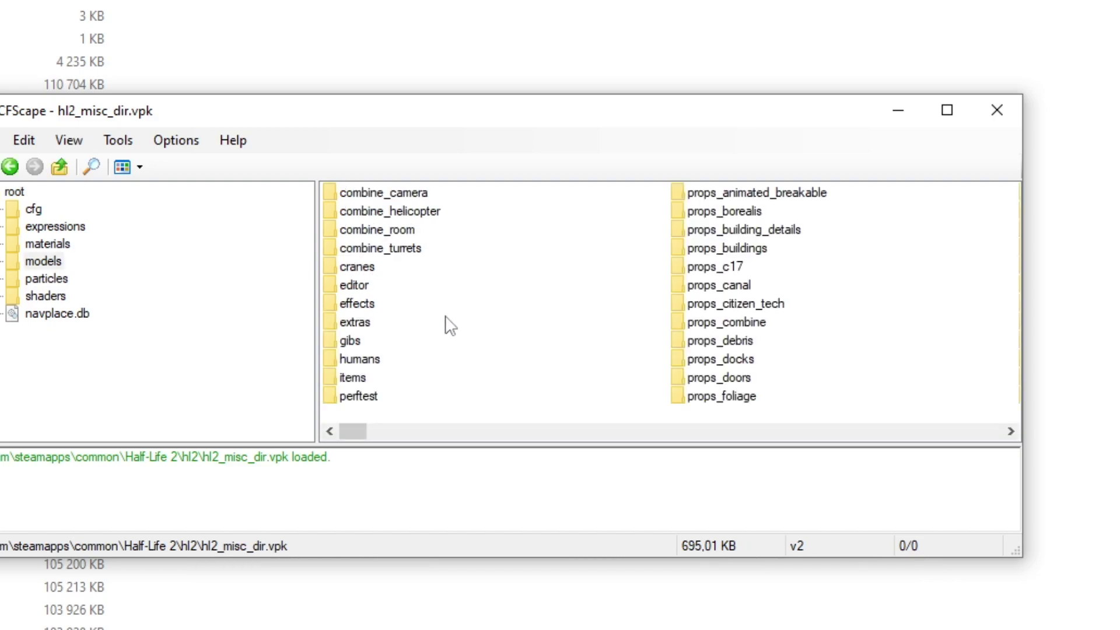
scroll(443, 382, right, 3)
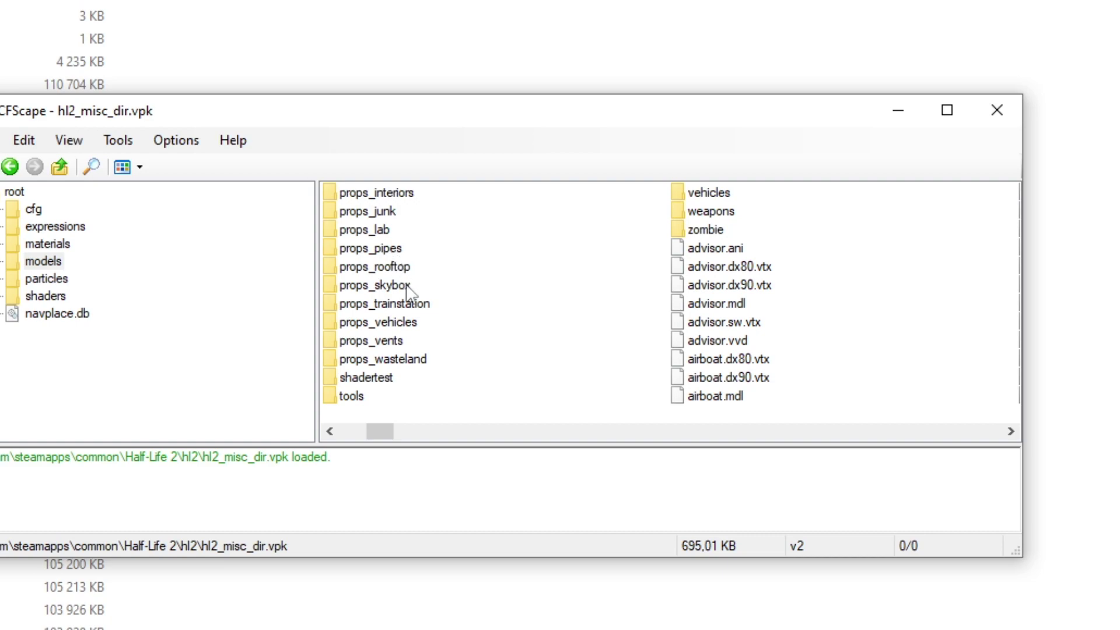
scroll(408, 290, left, 1)
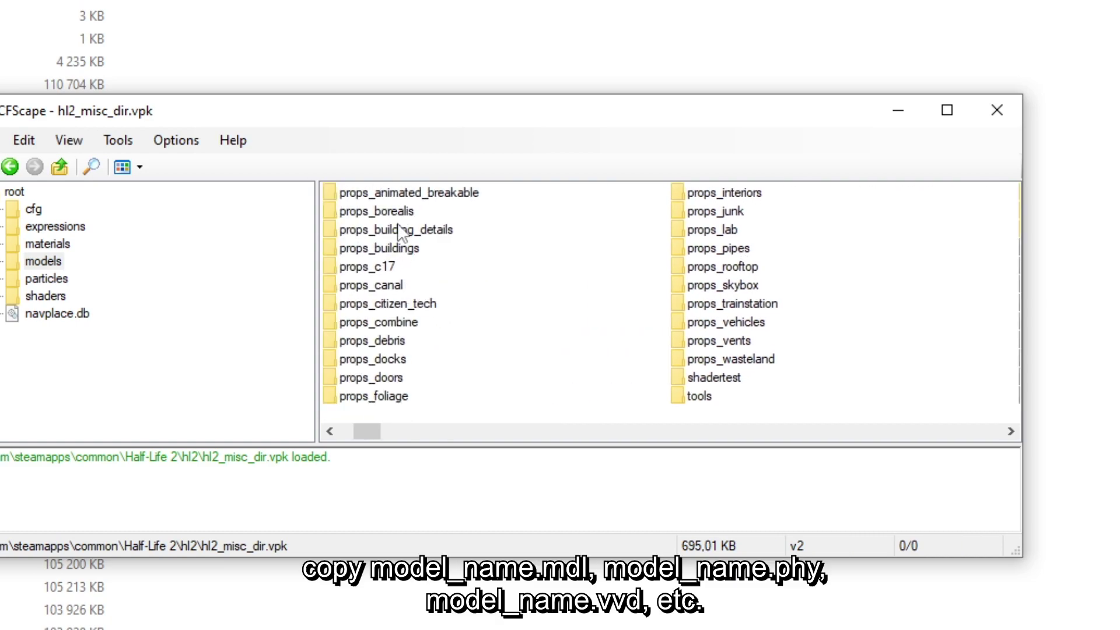
double_click(388, 399)
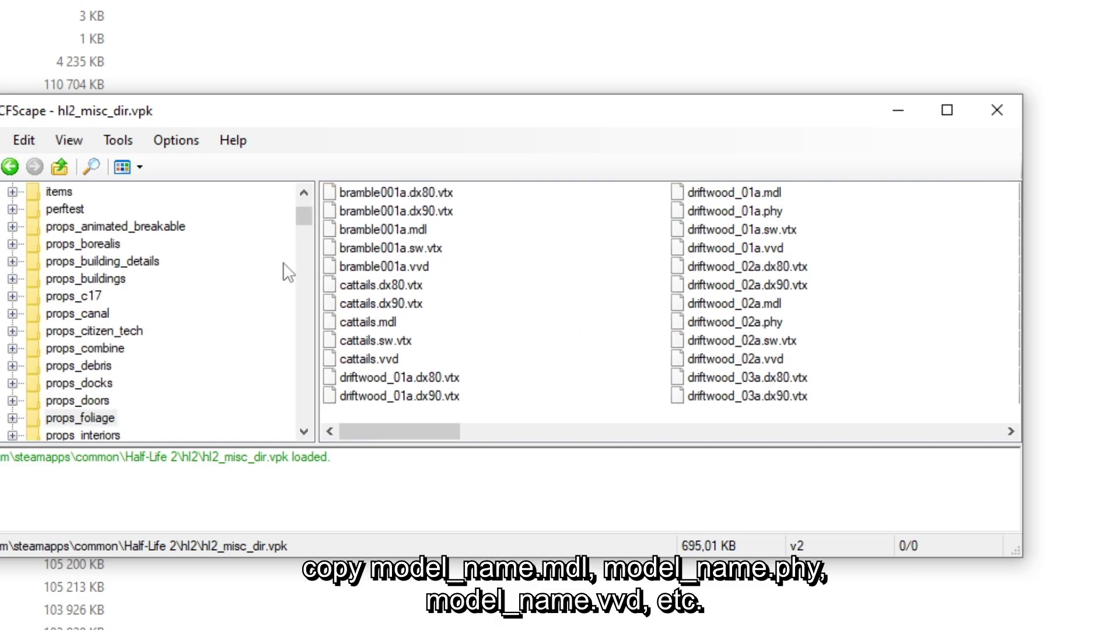
click(186, 264)
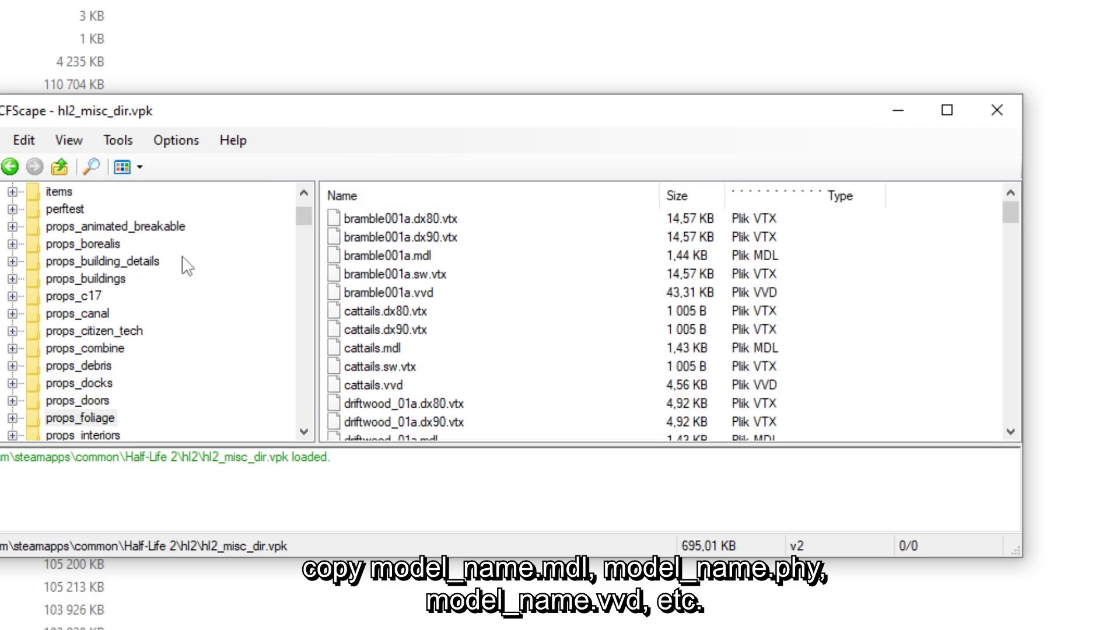
Extract all six tree_cliff_01a model files from the archive into the BlenderTF2\tutorial folder
scroll(482, 272, down, 8)
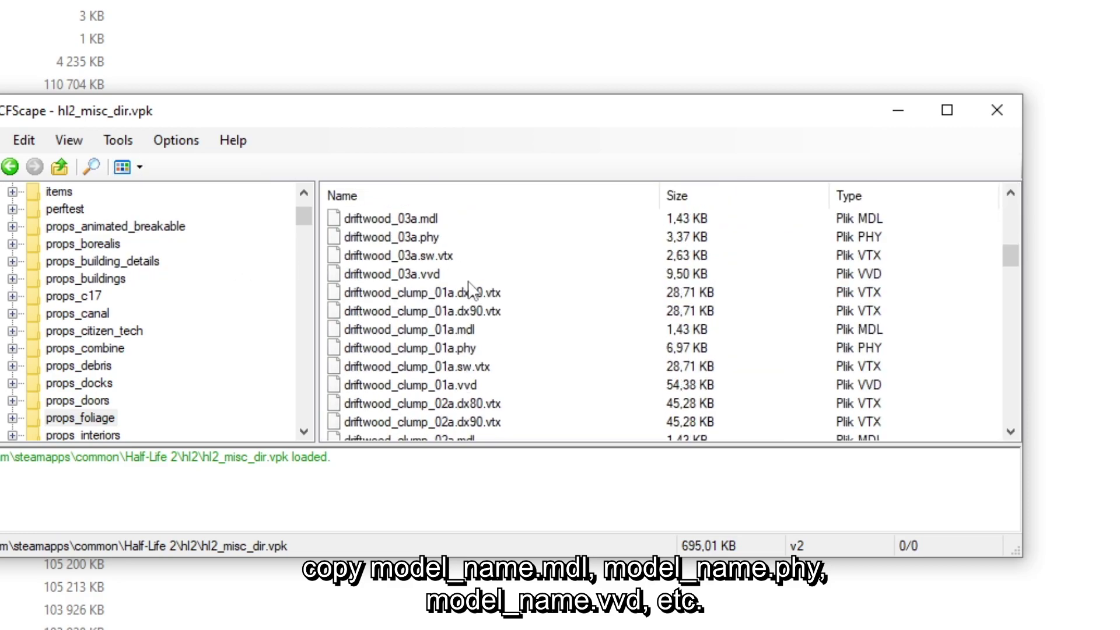
scroll(472, 292, down, 7)
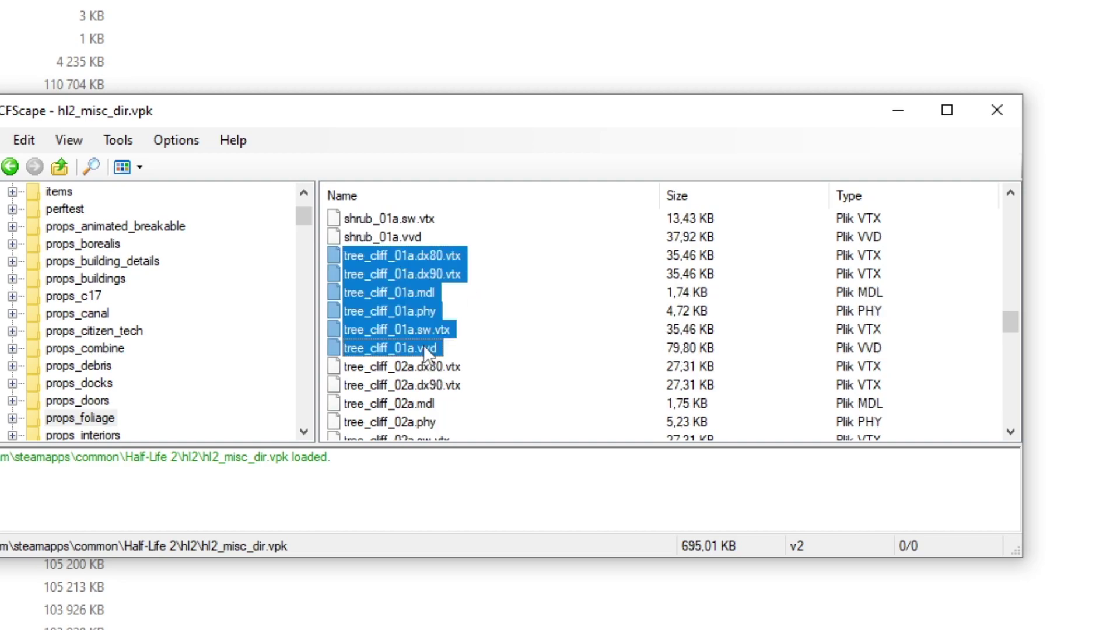
drag(422, 344, 0, 205)
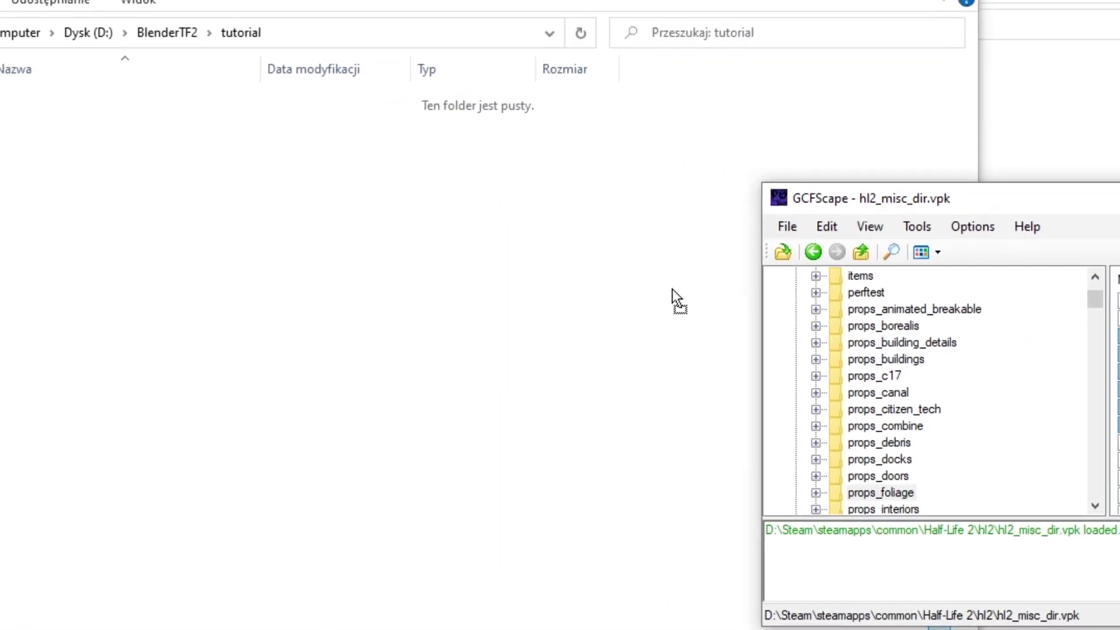
drag(672, 289, 207, 220)
click(210, 270)
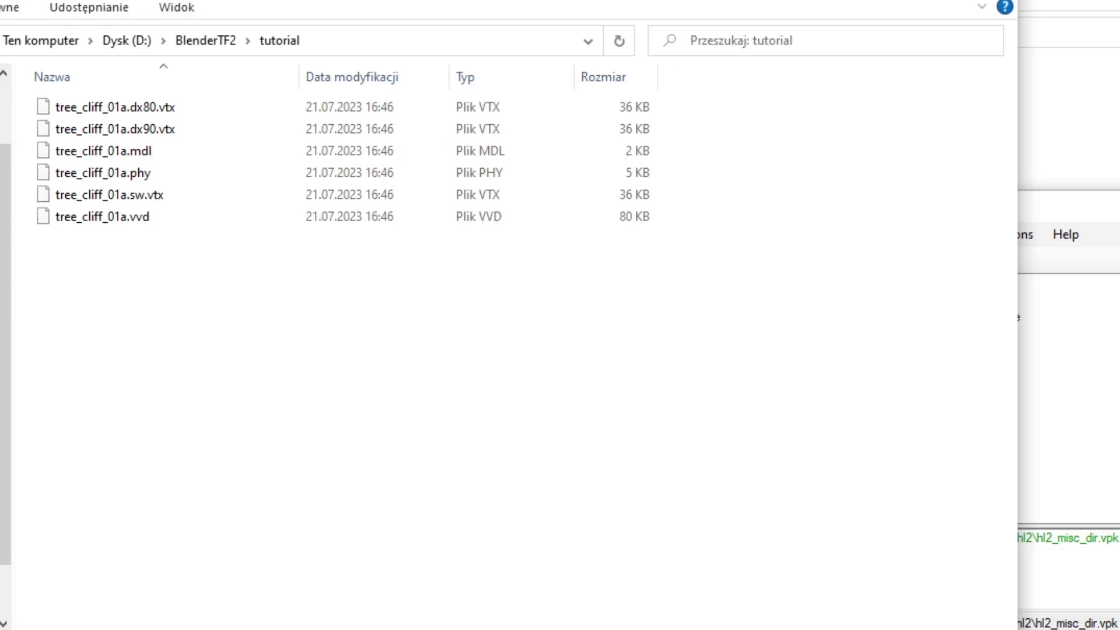
Switch to Crowbar and decompile tree_cliff_01a.mdl from the BlenderTF2\tutorial folder
key(alt+Tab)
click(461, 42)
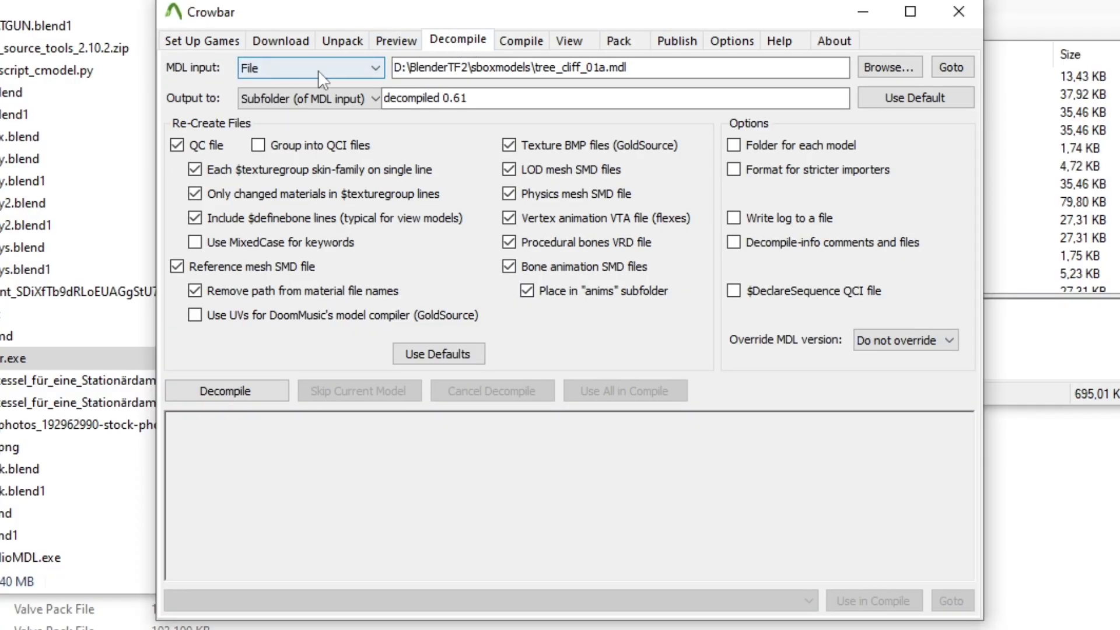
click(869, 70)
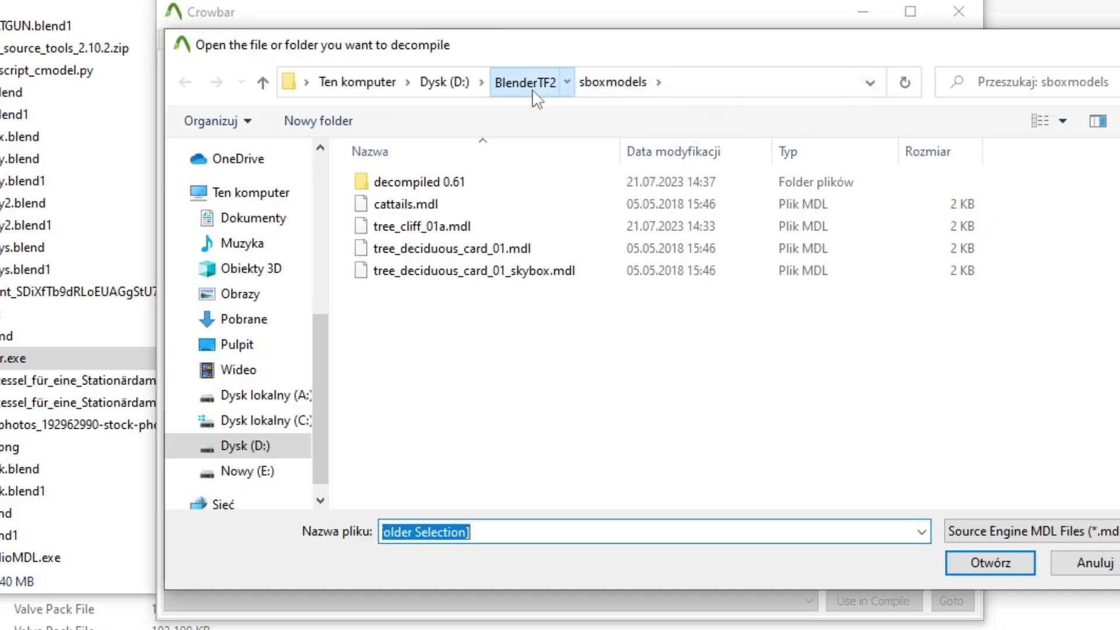
click(533, 91)
scroll(507, 281, down, 3)
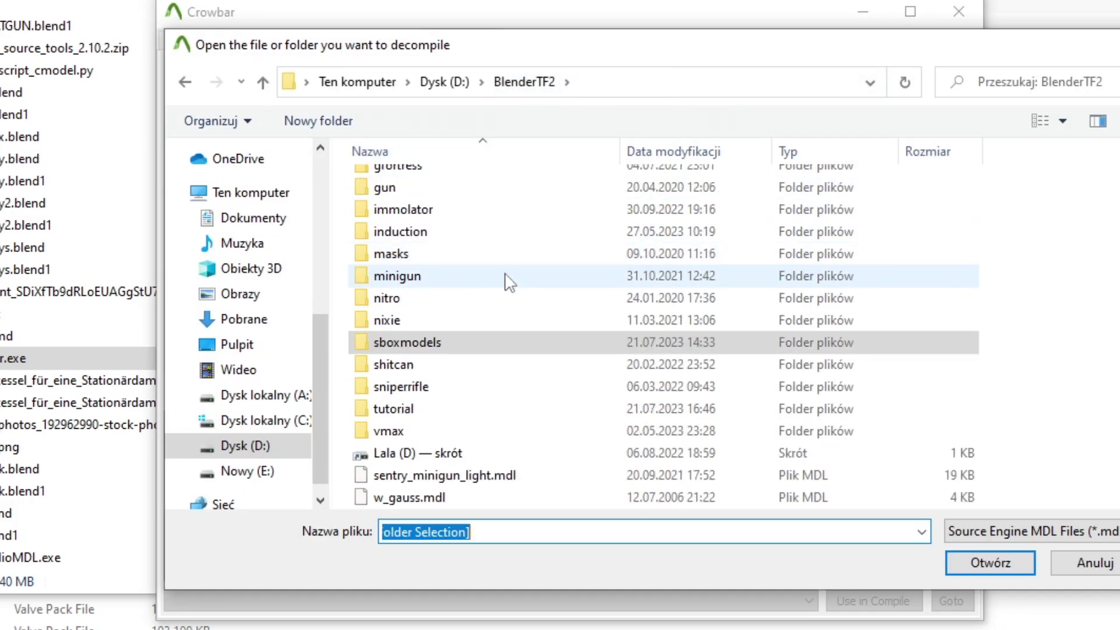
double_click(426, 410)
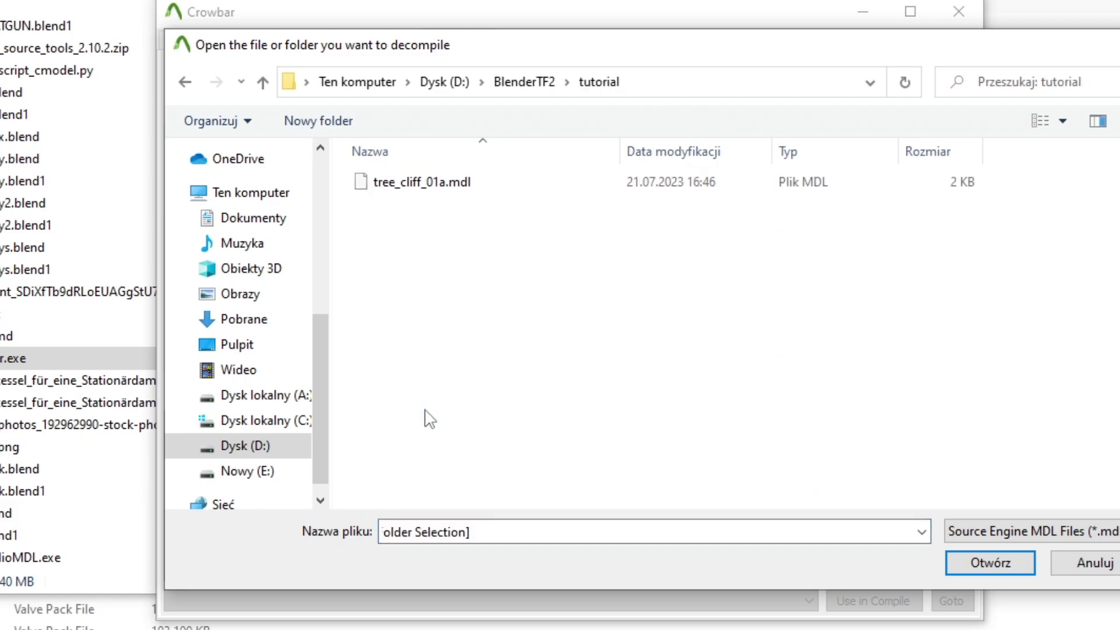
double_click(472, 185)
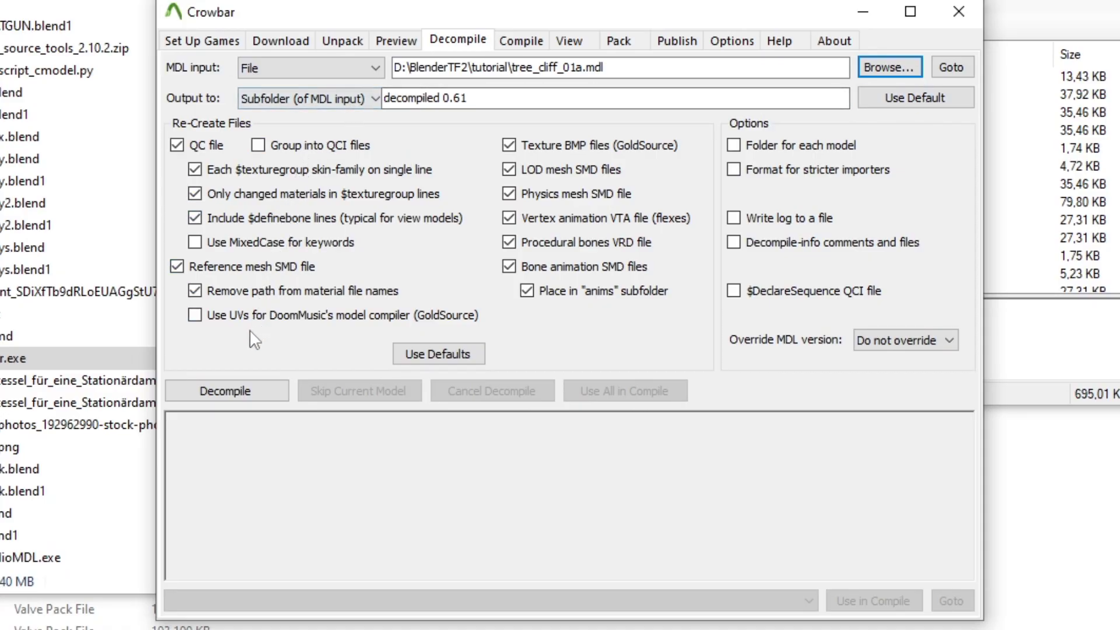
click(241, 392)
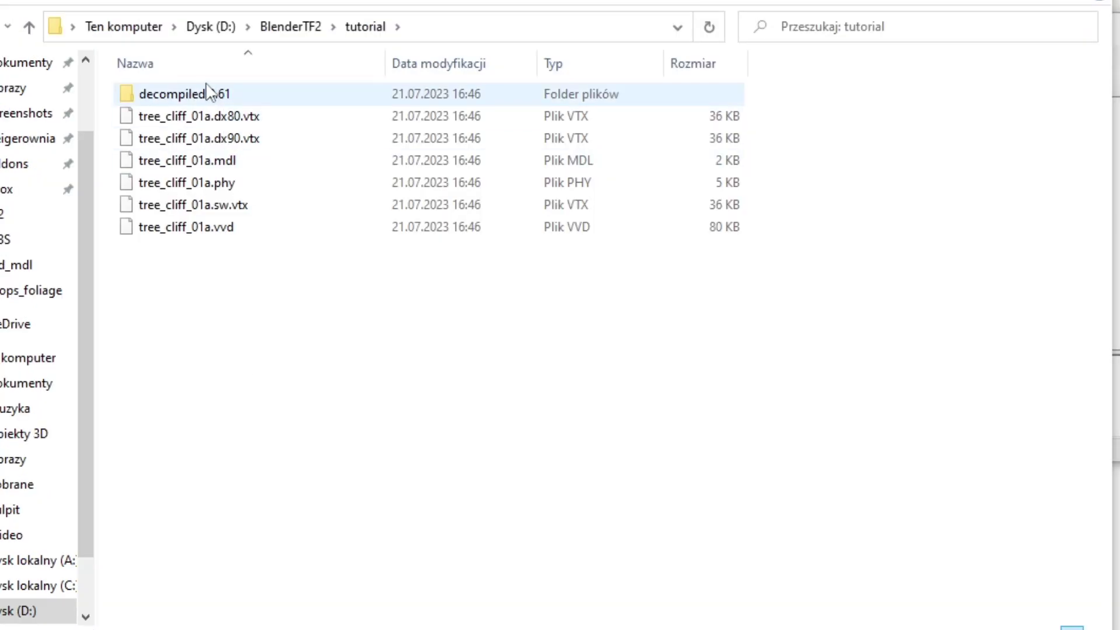
Copy the three tree_cliff_01a SMD files (model, lod1 and physics) from the decompiled 0.61 folder
double_click(208, 93)
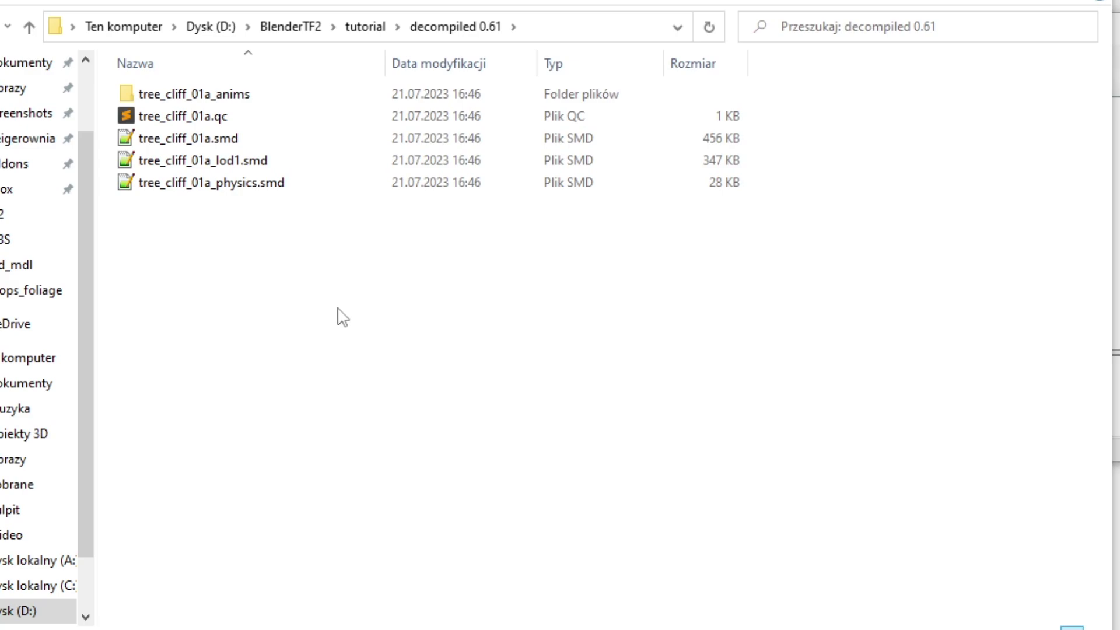
click(268, 138)
shift+click(267, 163)
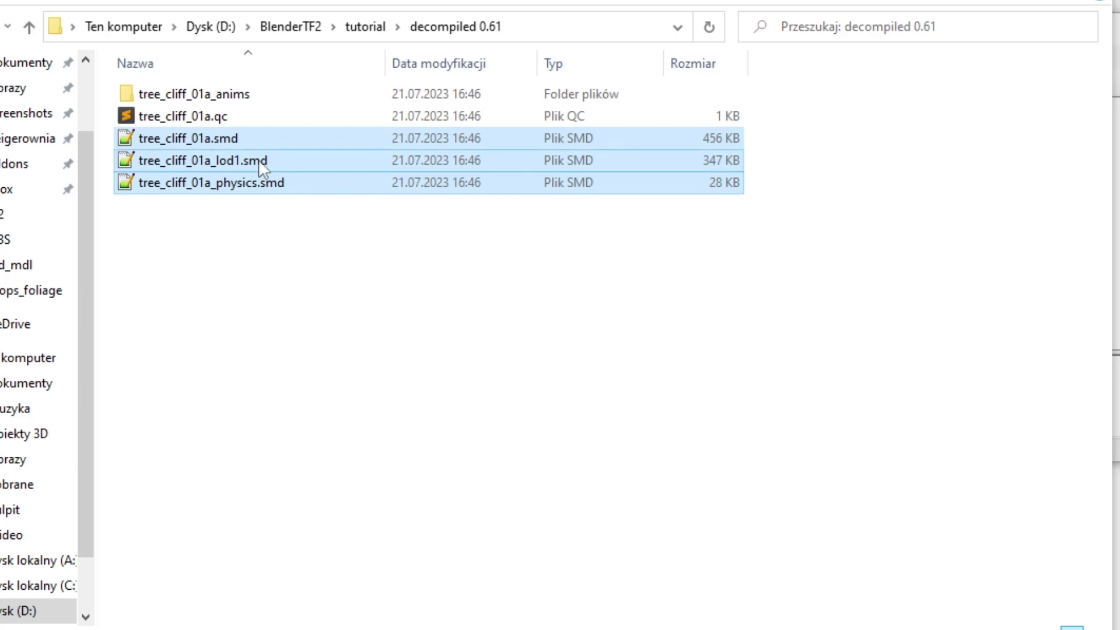
right_click(258, 159)
click(347, 426)
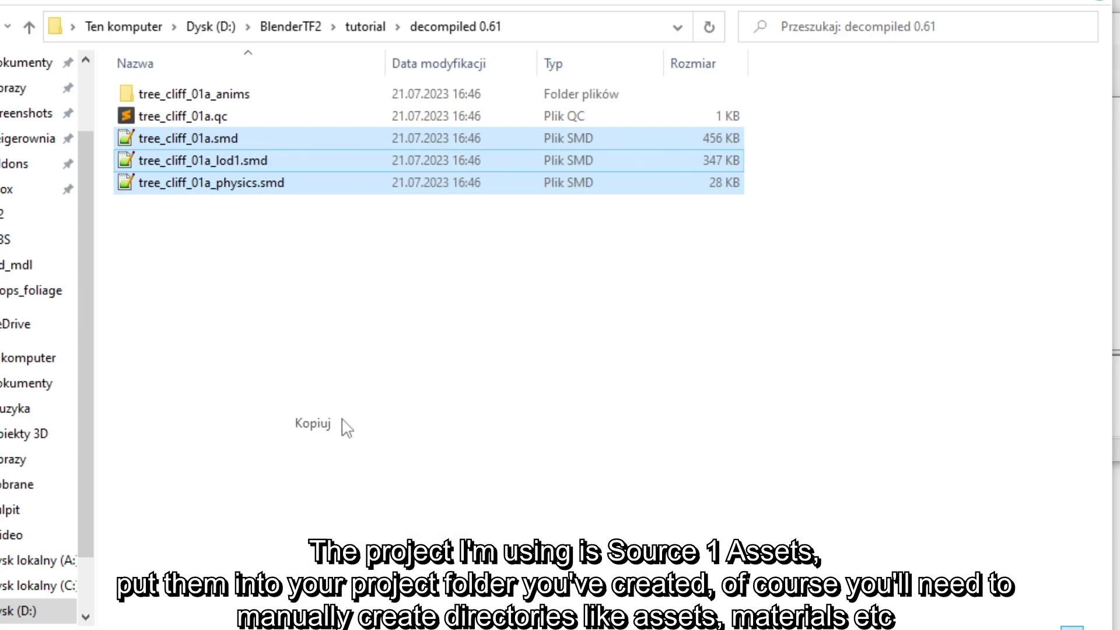
Paste the copied SMD files into the sbox/addons/source1assets/old_mdl folder
scroll(84, 382, up, 1)
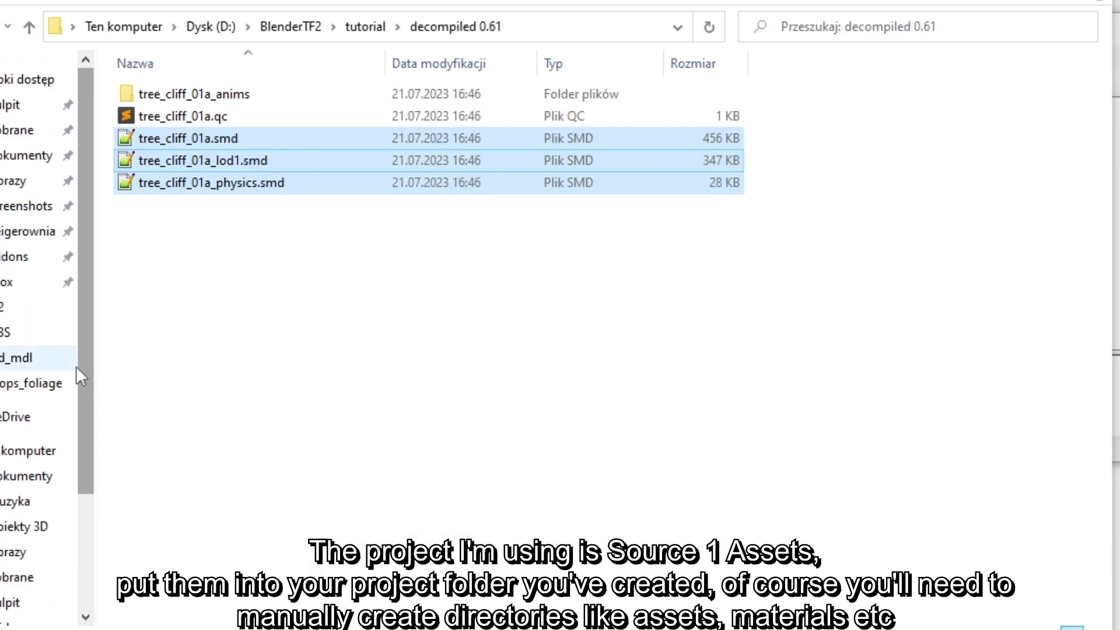
click(7, 286)
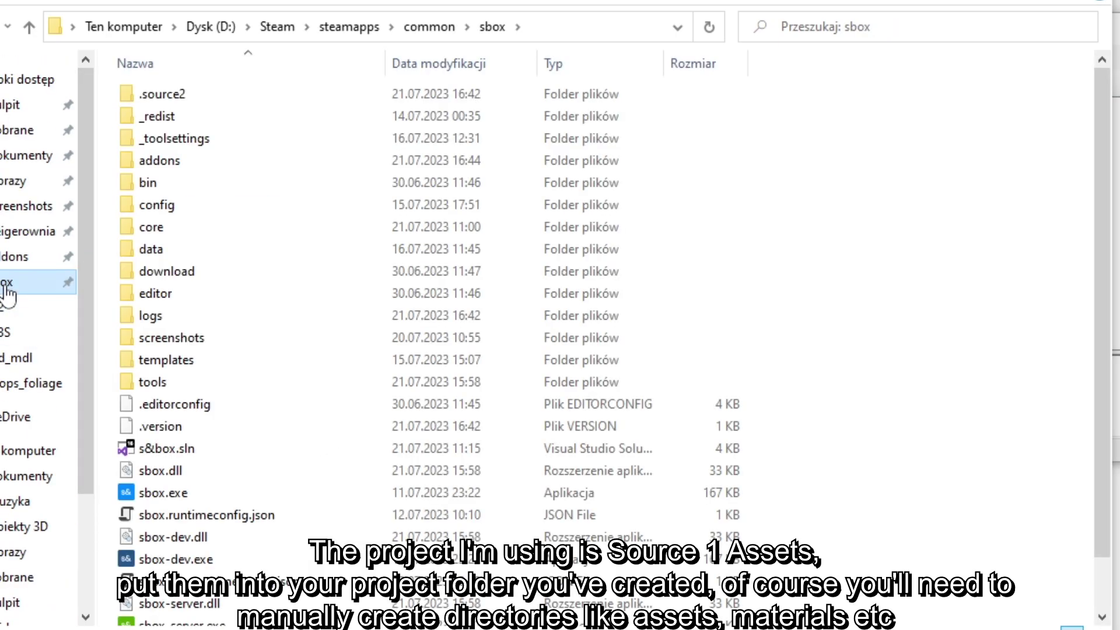
double_click(181, 175)
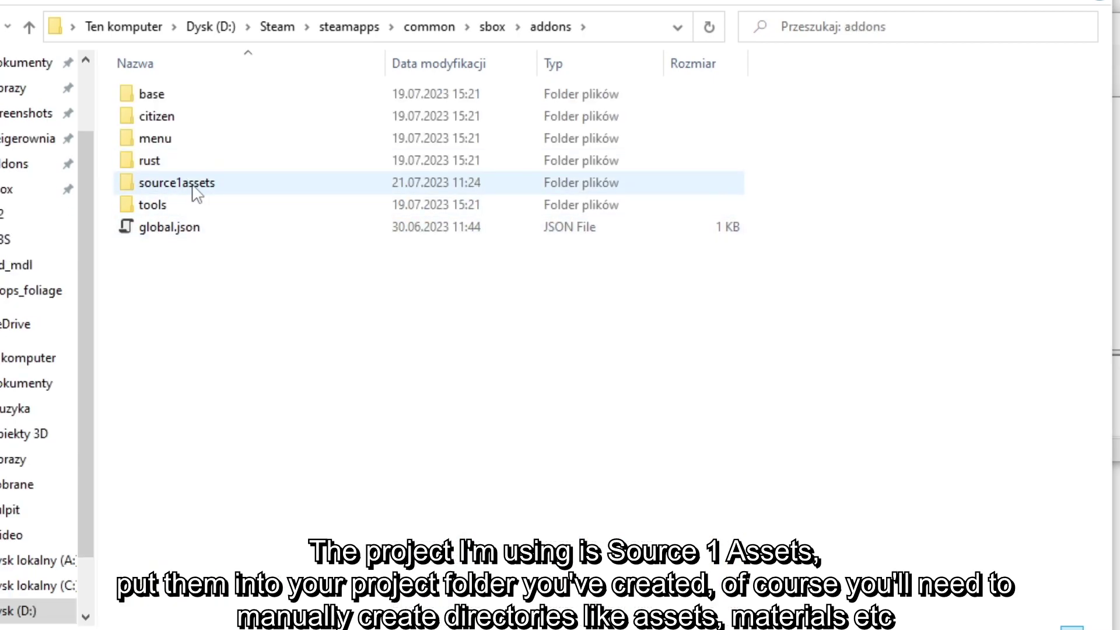
double_click(195, 187)
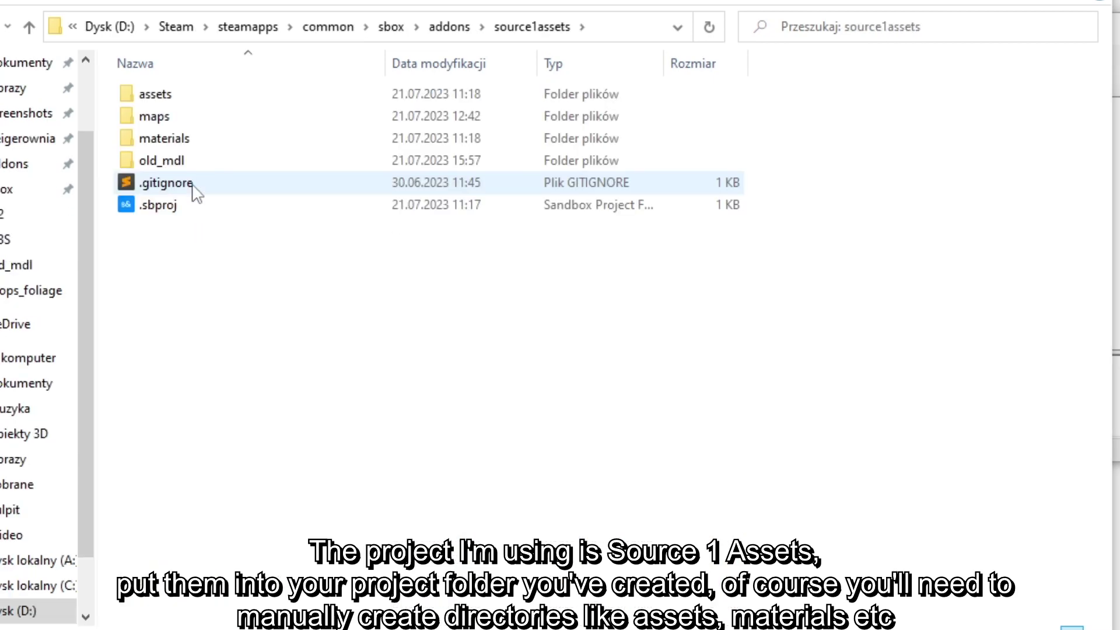
double_click(222, 157)
right_click(800, 333)
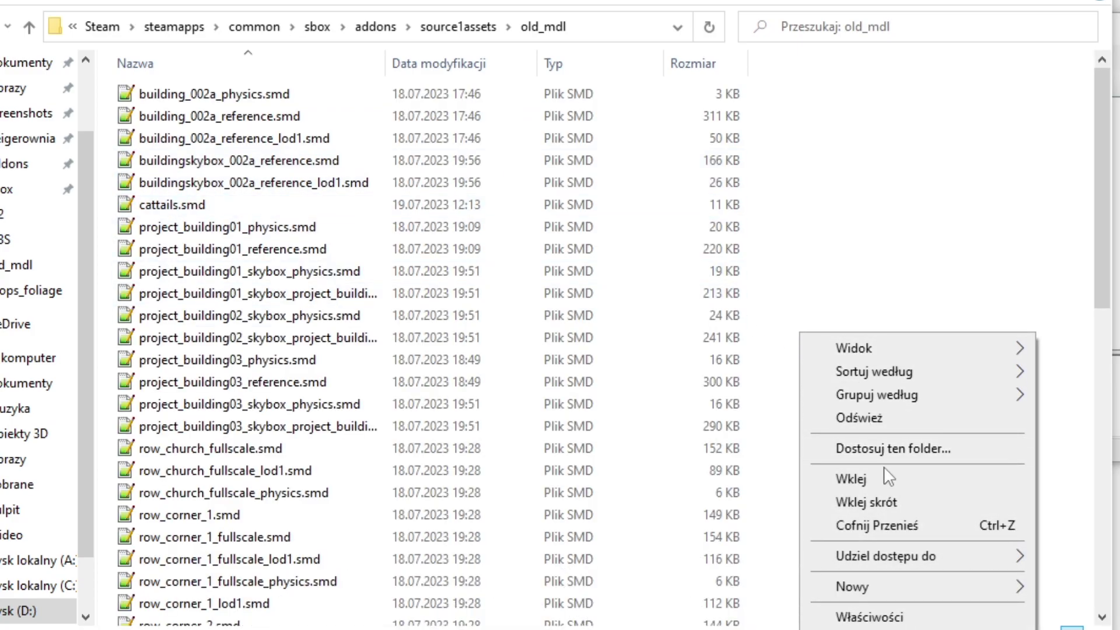
click(881, 482)
scroll(457, 459, down, 3)
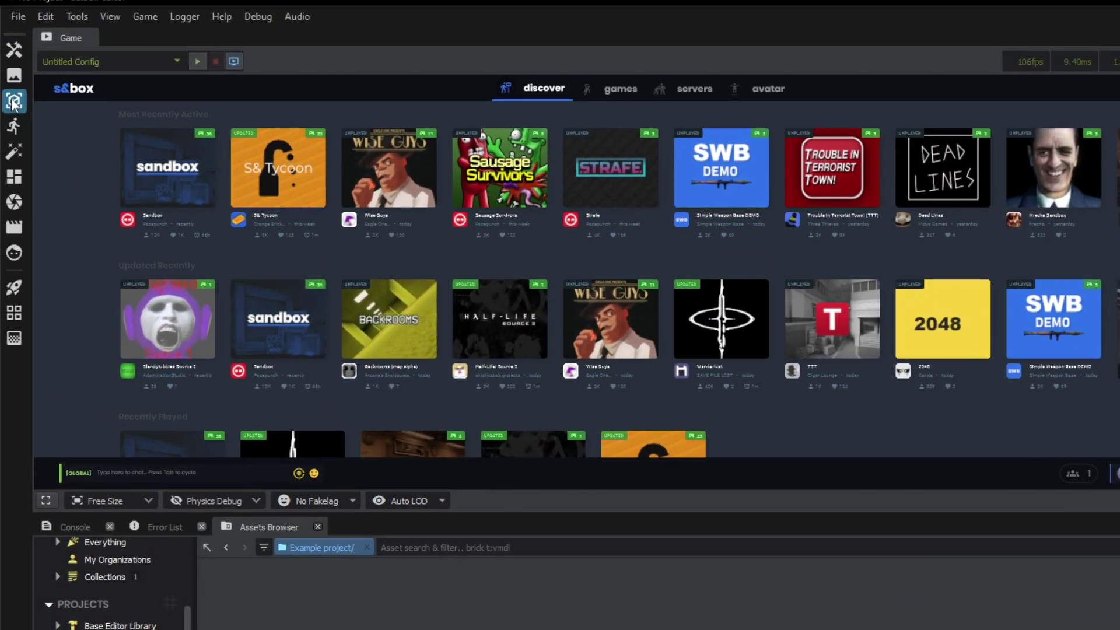
Switch to the s&box editor, open ModelDoc and import the model tree_cliff_01a.smd from the old_mdl folder
click(14, 101)
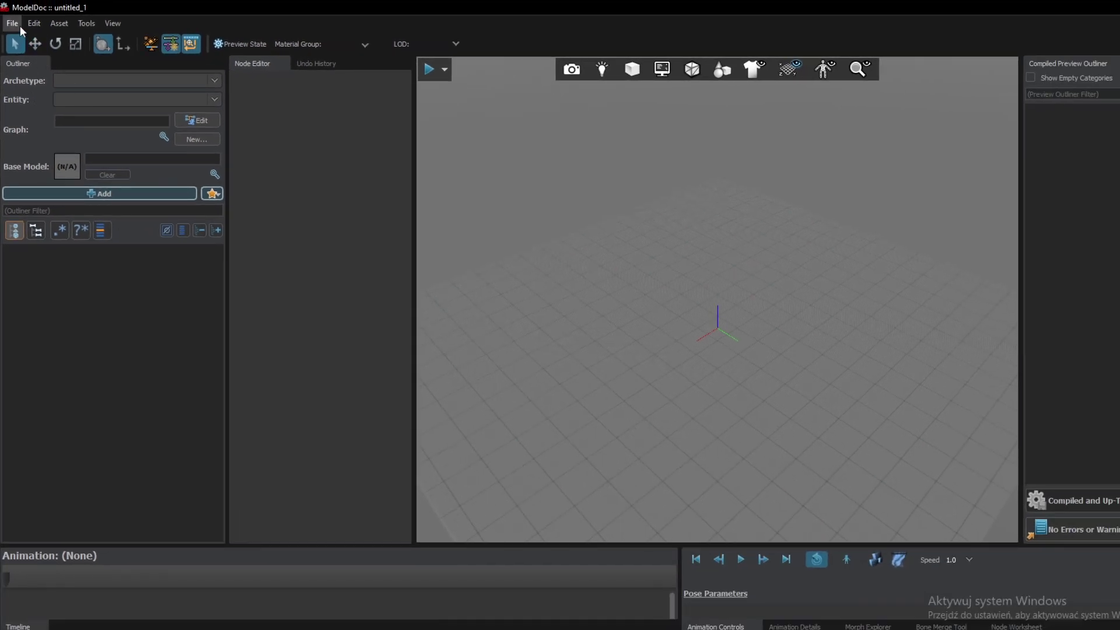
click(16, 24)
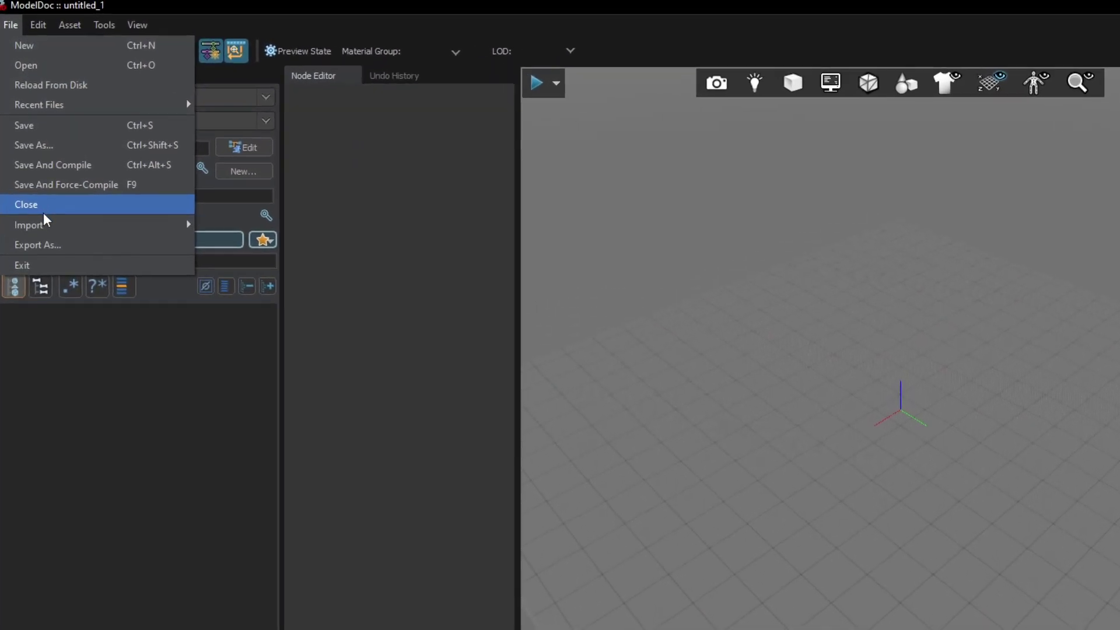
mouse_move(39, 182)
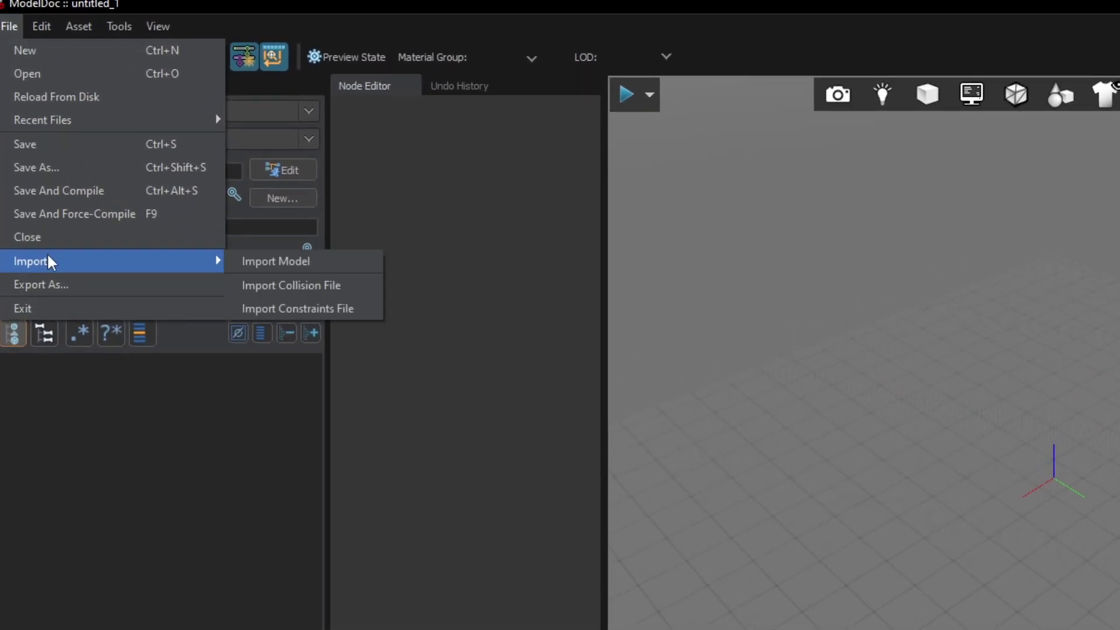
click(236, 261)
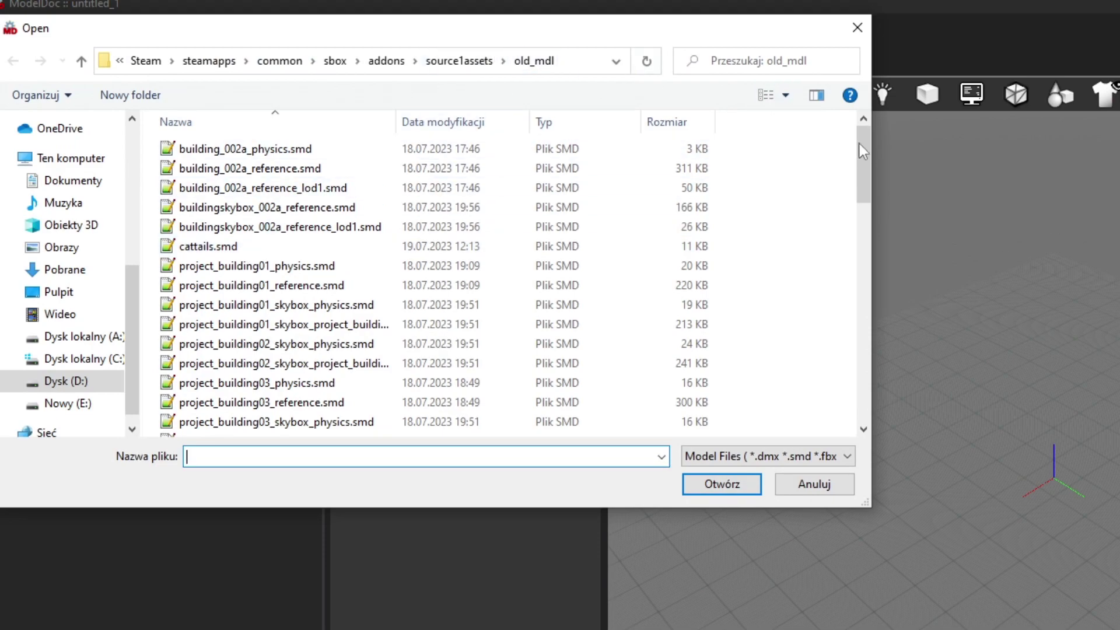
drag(859, 143, 853, 349)
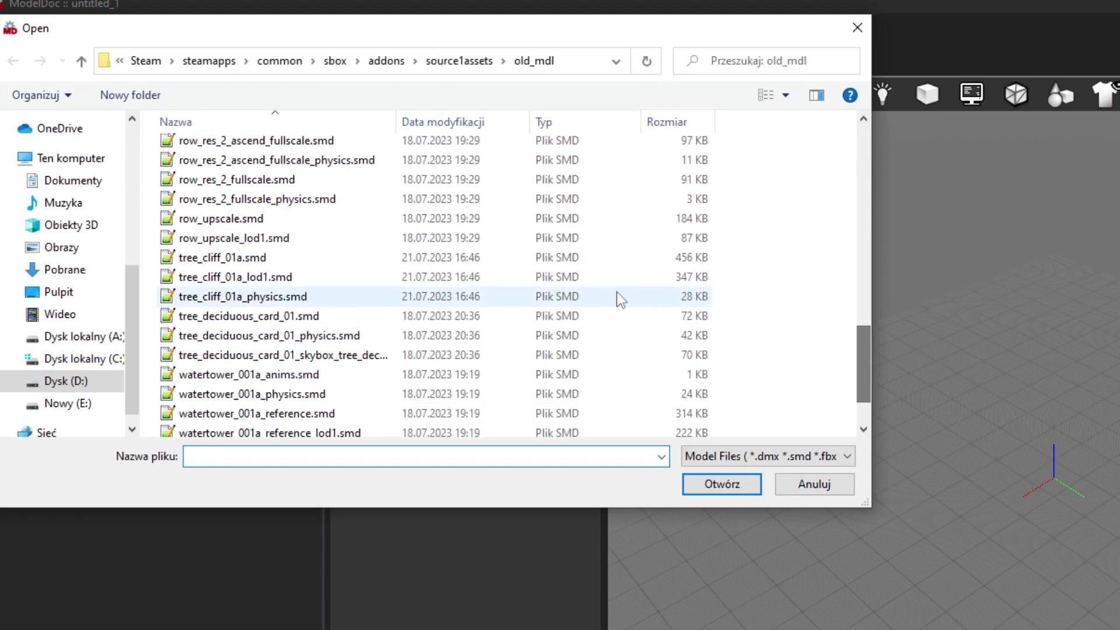
click(254, 260)
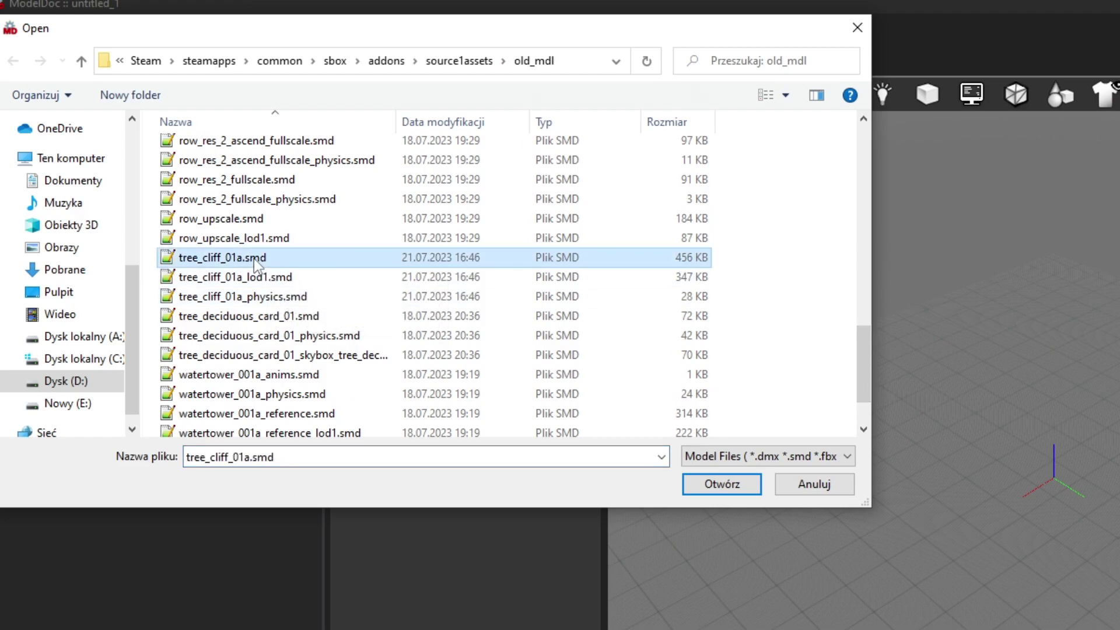
double_click(254, 258)
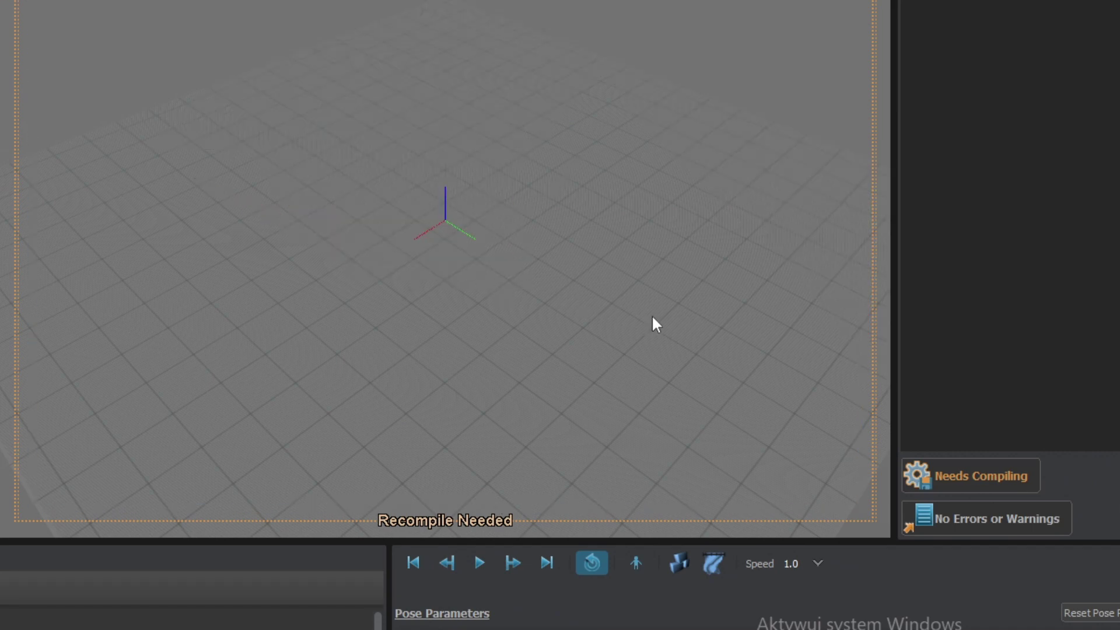
Compile the model, saving it as tree_cliff_01a.vmdl in source1assets/assets/props_foliage, and widen the Node Editor to read the material paths
click(982, 472)
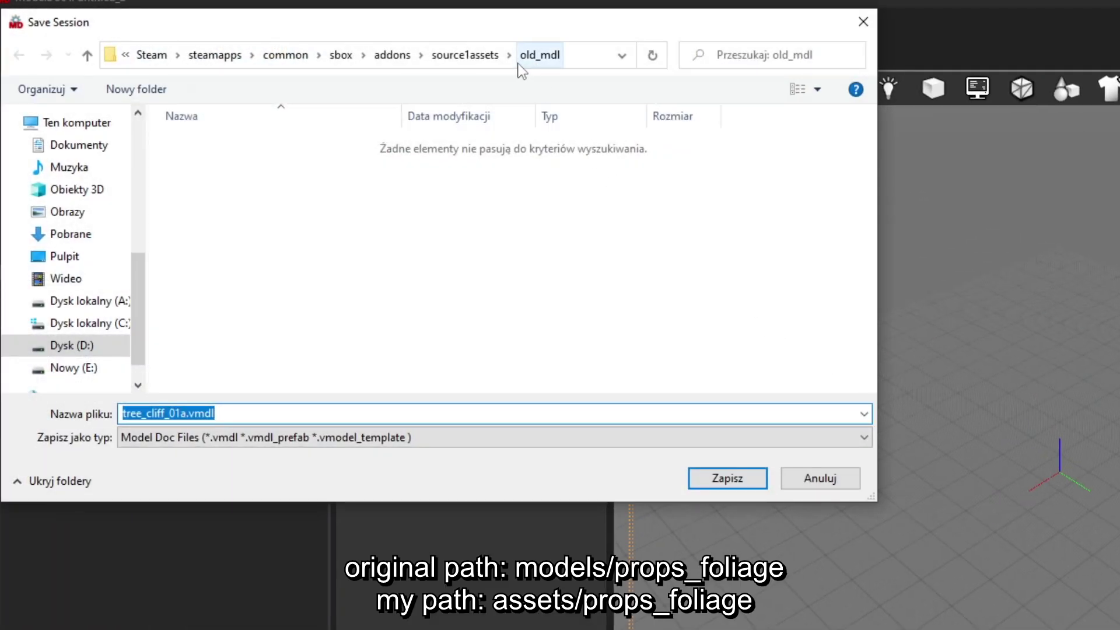
click(396, 58)
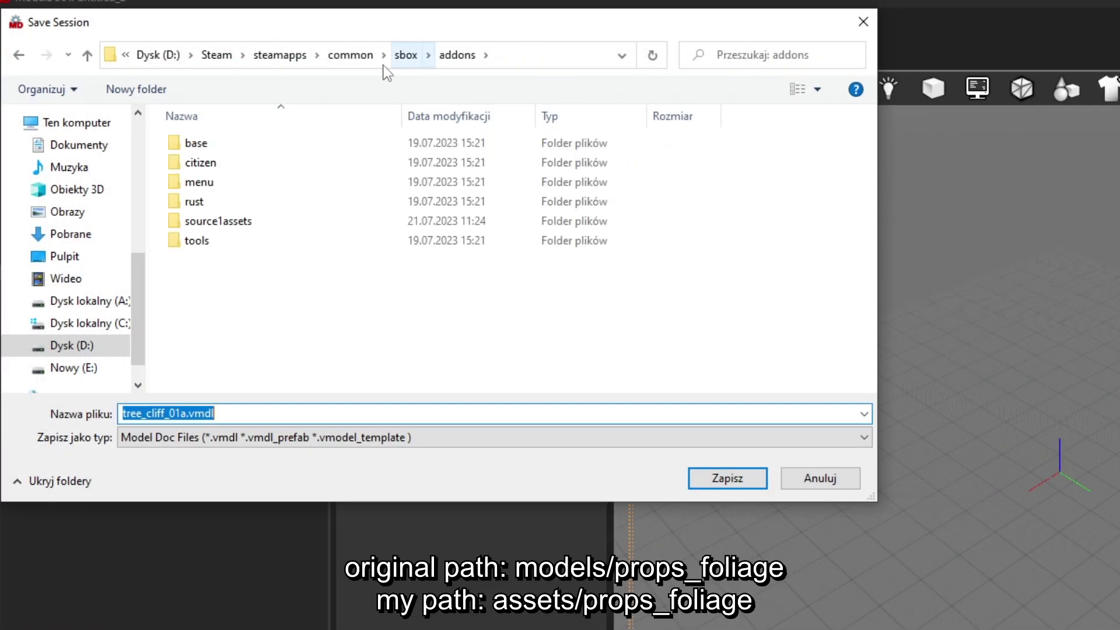
double_click(214, 218)
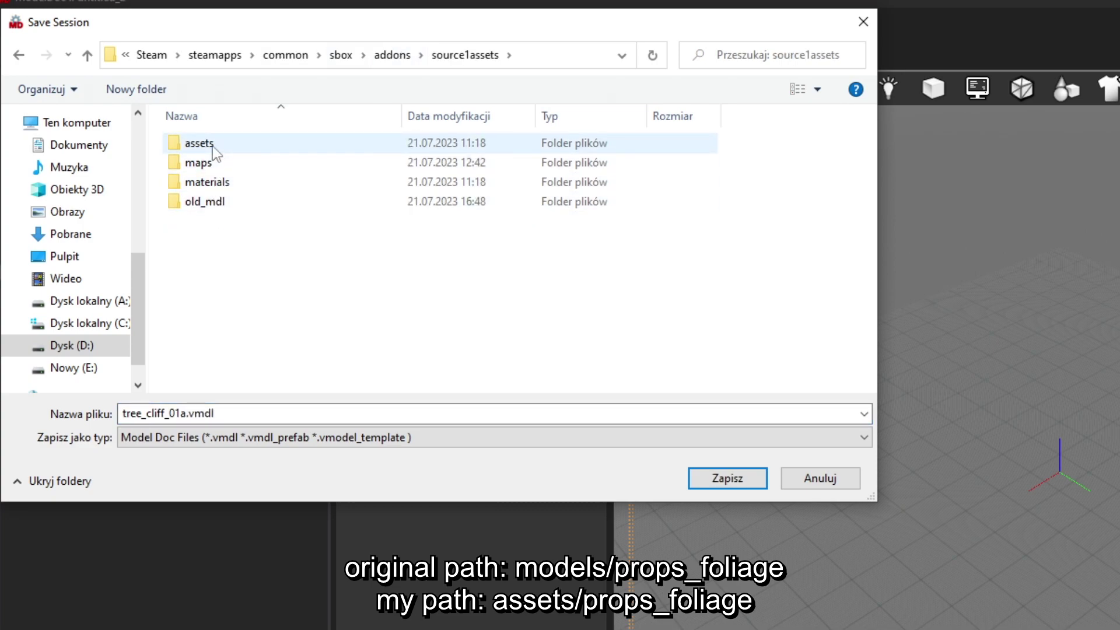
double_click(213, 146)
click(217, 163)
double_click(218, 163)
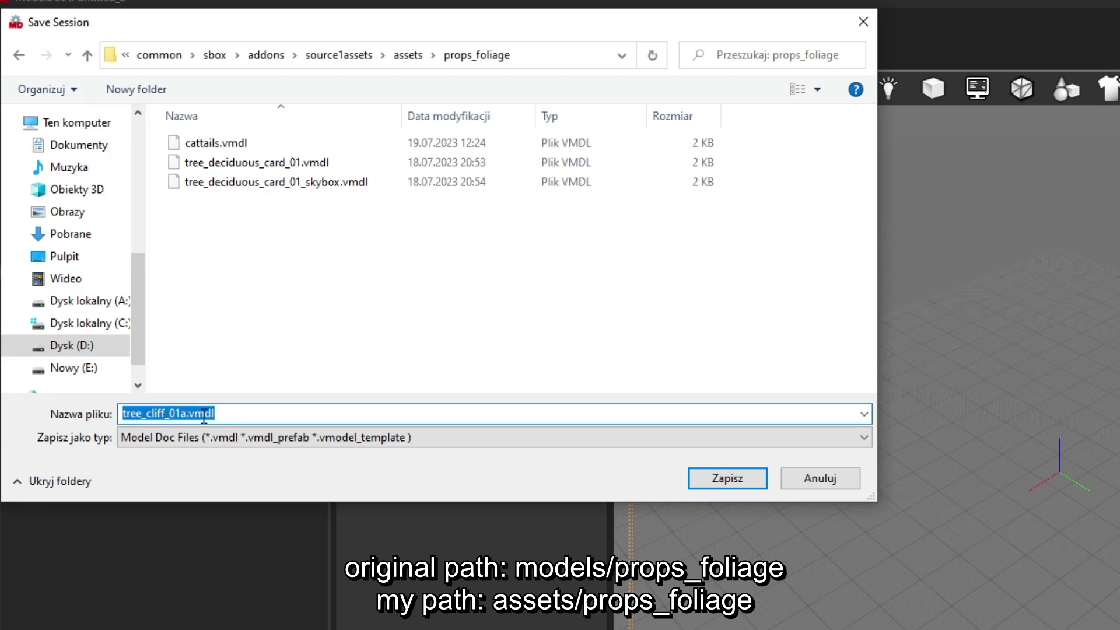
click(735, 475)
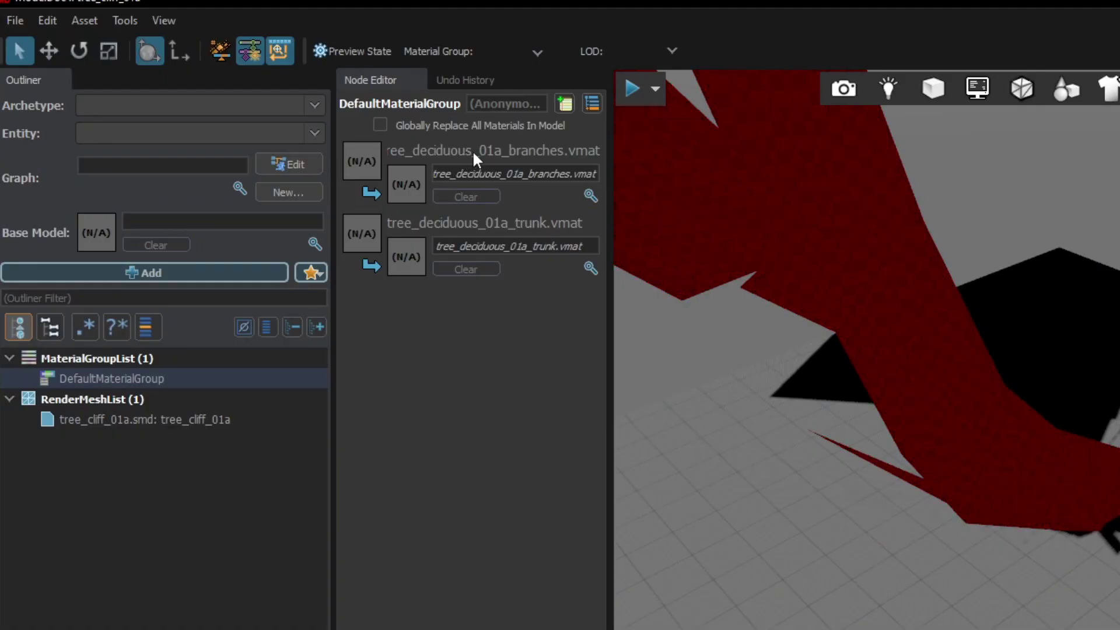
drag(610, 193, 700, 191)
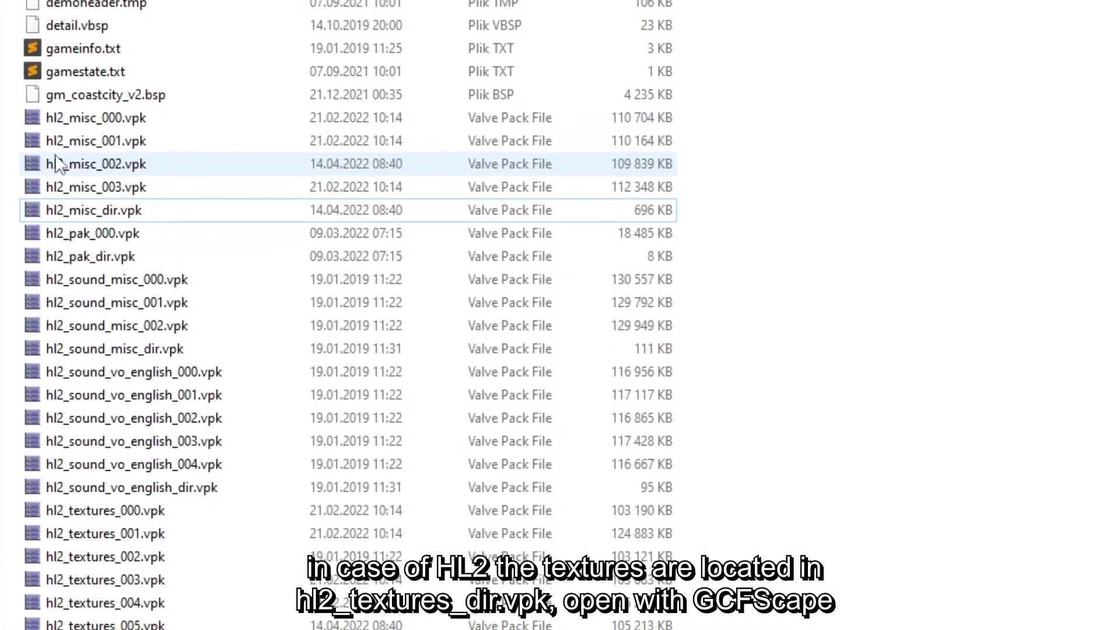
Switch to File Explorer, open hl2_textures_dir.vpk from the Half-Life 2 hl2 folder in GCFScape and enter its materials folder
click(111, 566)
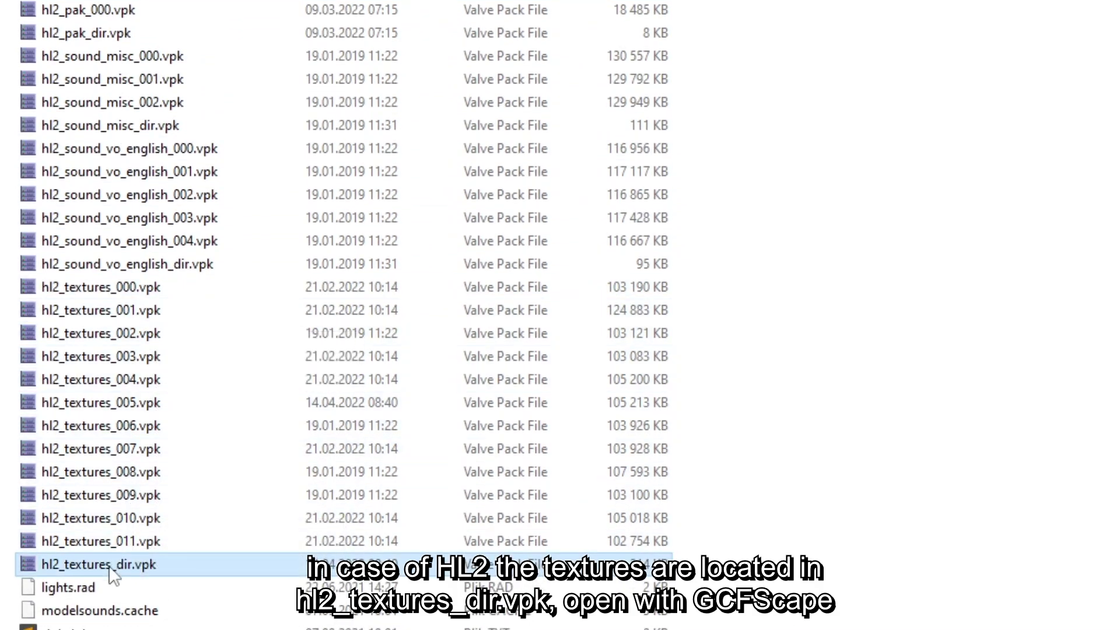
double_click(119, 575)
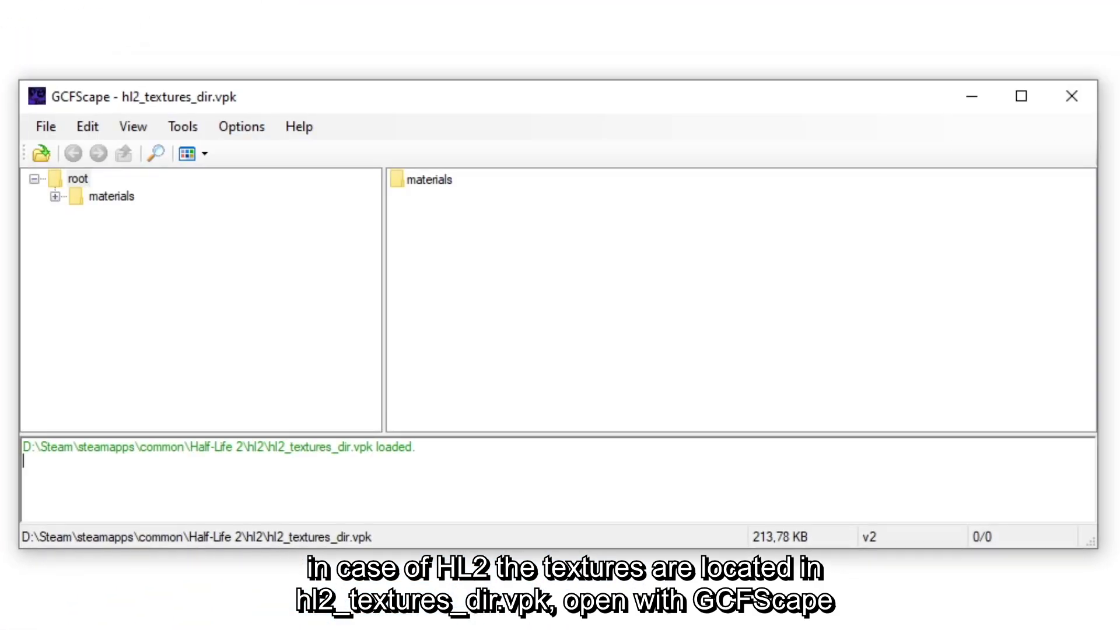
double_click(421, 186)
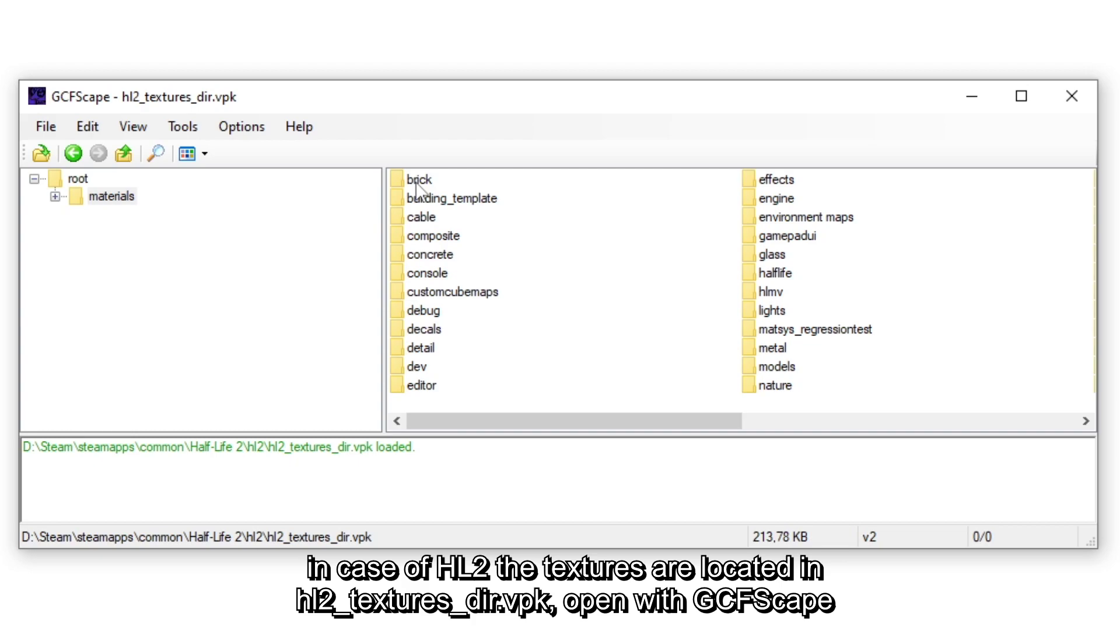
Show the archive's contents as a detailed list and open the materials/models folder
click(205, 154)
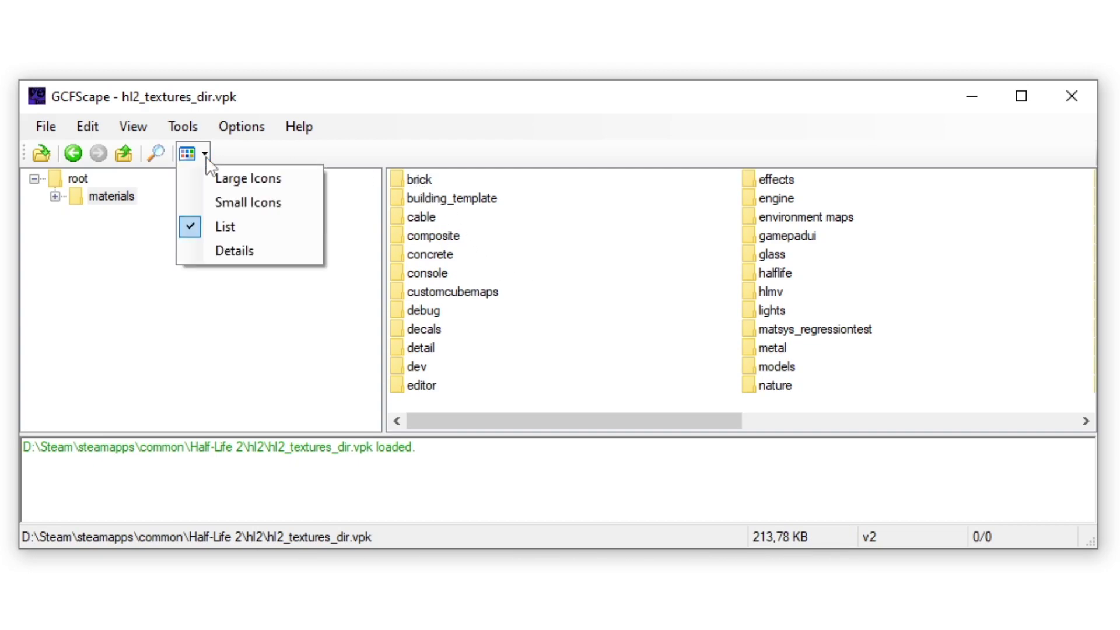
click(253, 247)
scroll(478, 285, down, 2)
scroll(476, 285, down, 4)
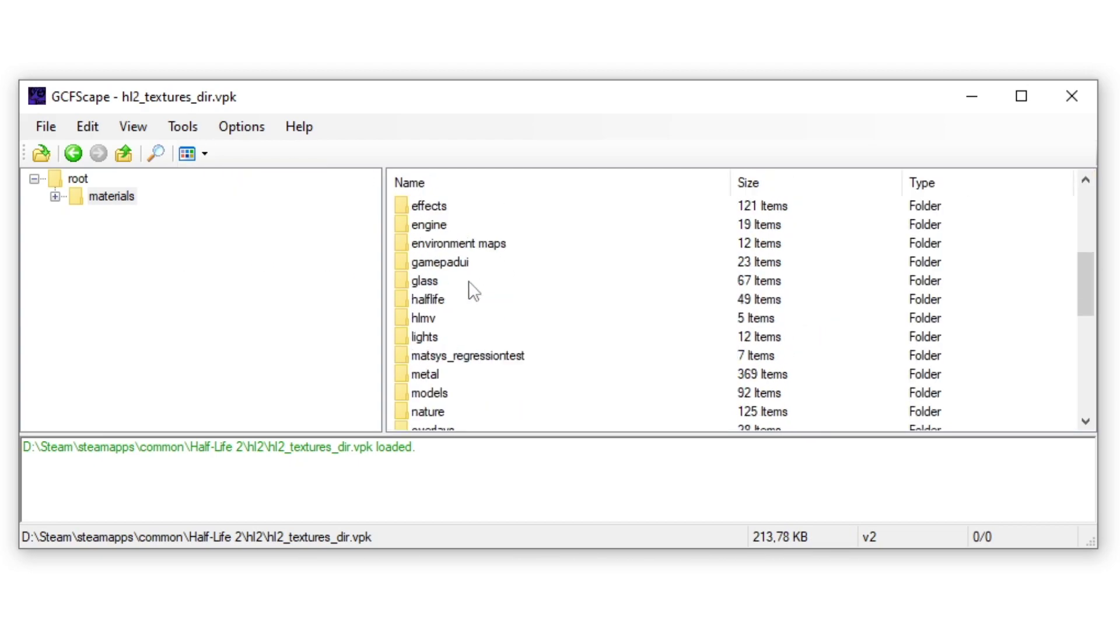
double_click(440, 282)
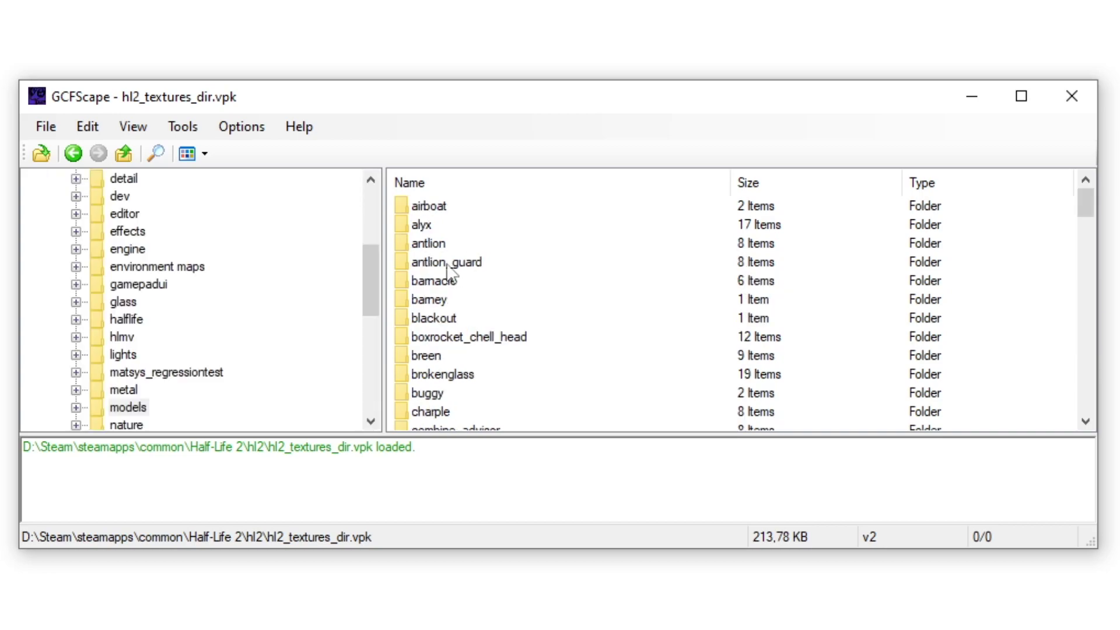
scroll(449, 272, down, 3)
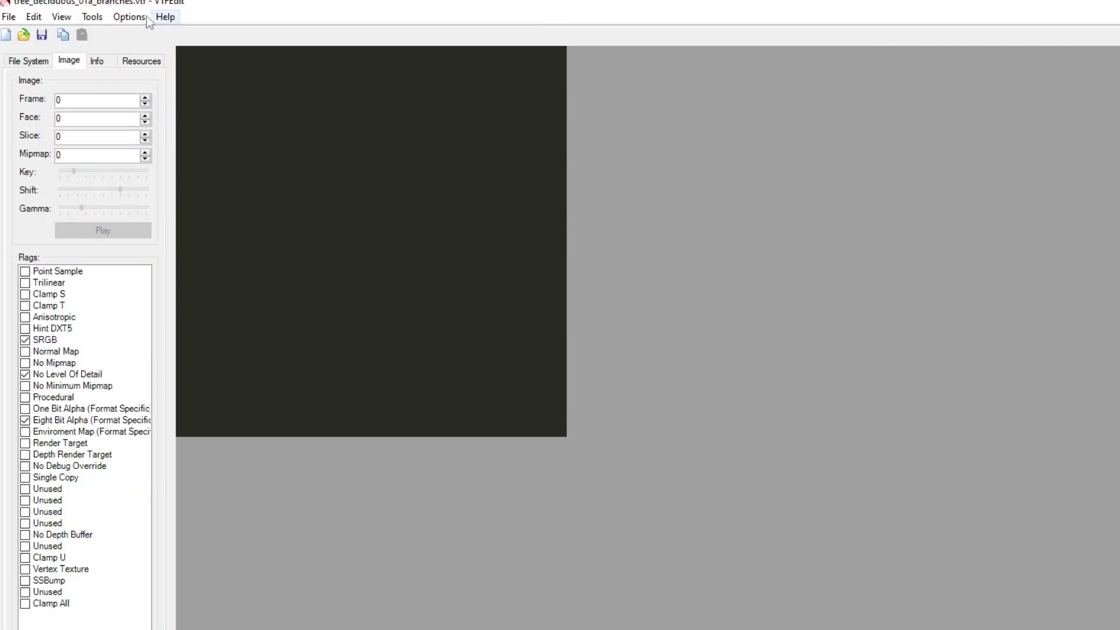
Start exporting the tree_deciduous_01a_branches texture and browse to source1assets/materials/assets/props_foliage as the destination folder
click(9, 17)
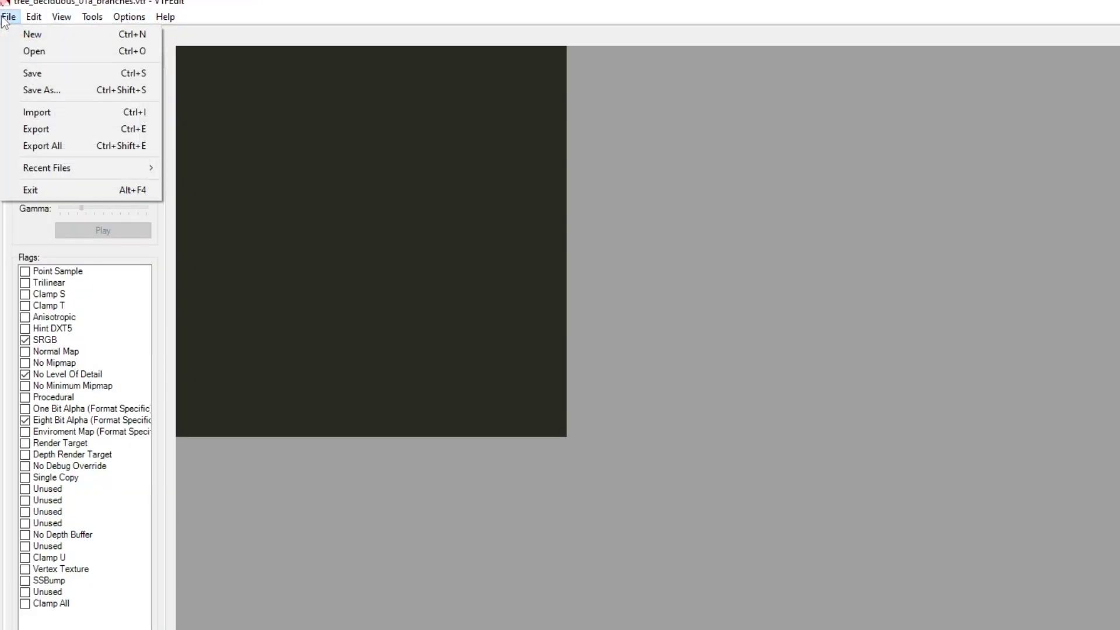
click(47, 127)
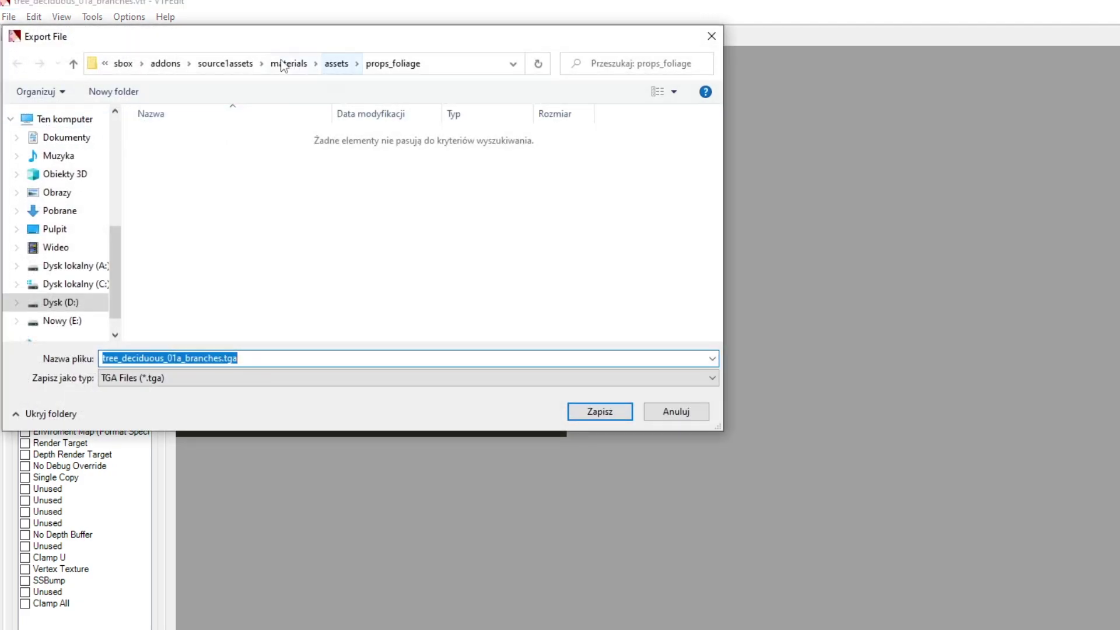
click(225, 64)
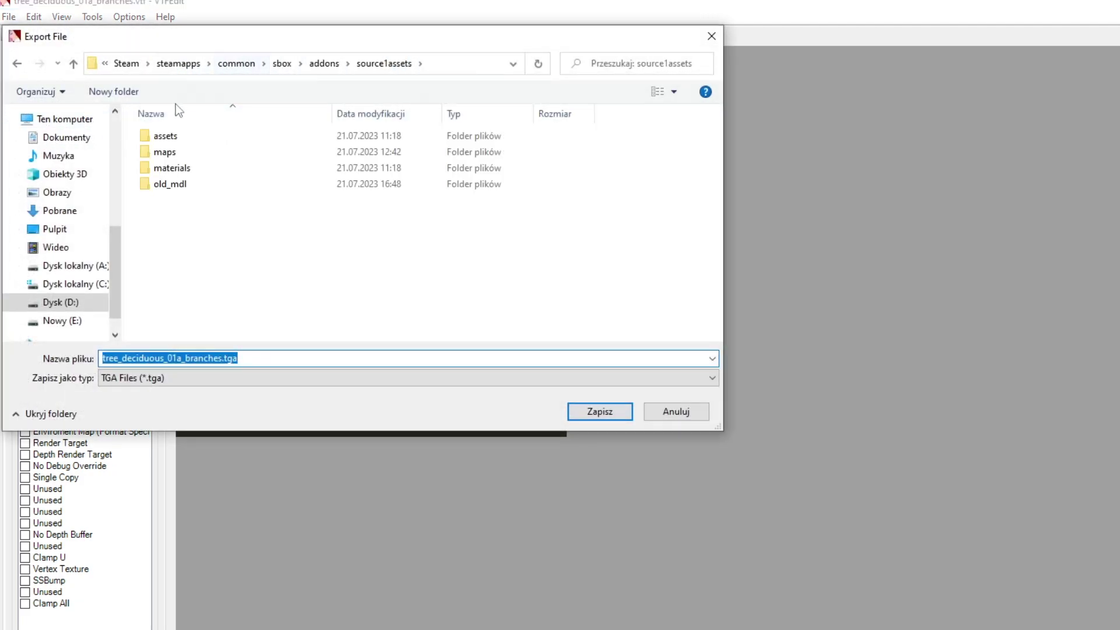
double_click(171, 168)
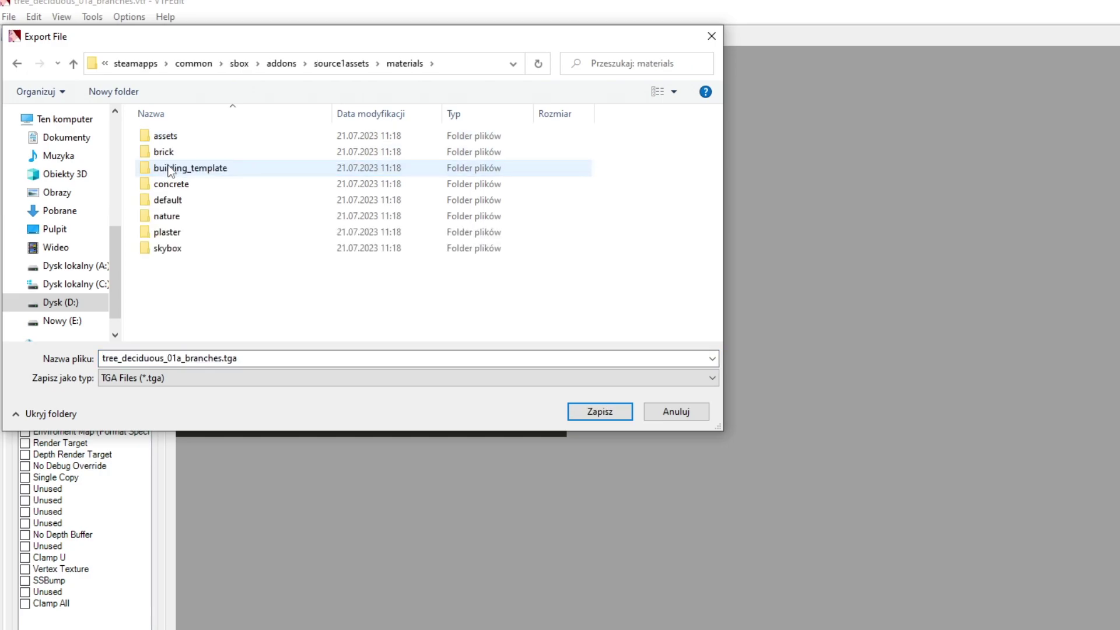
double_click(165, 136)
double_click(211, 152)
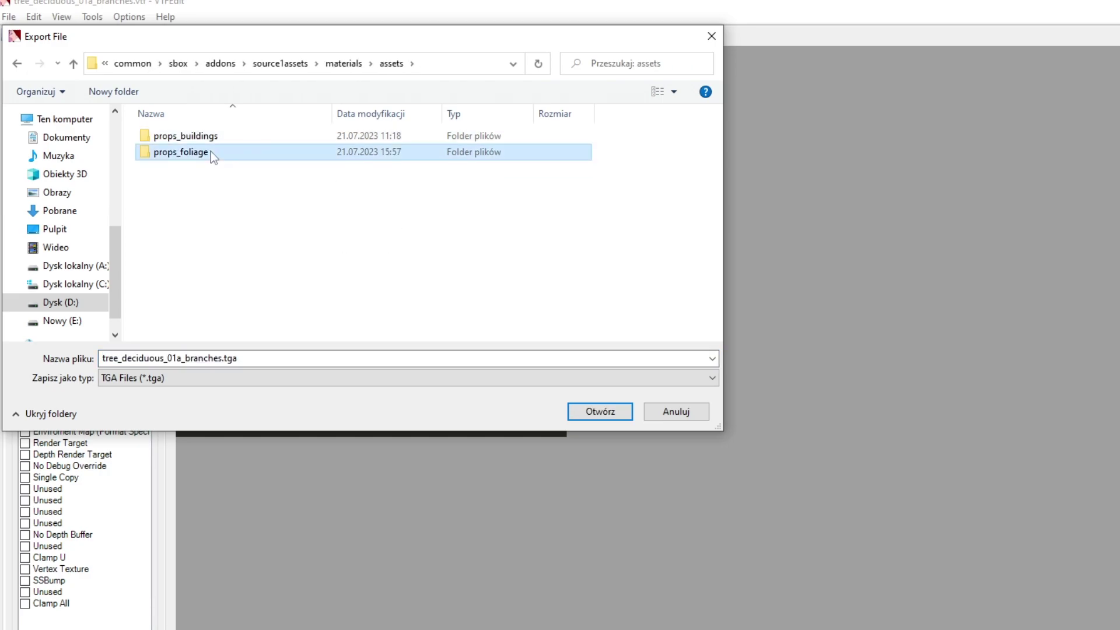
Save the export as tree_deciduous_01a_branches.png, overwriting the existing file, and open tree_deciduous_01a_leaves.vtf from the GCFScape archive
click(274, 378)
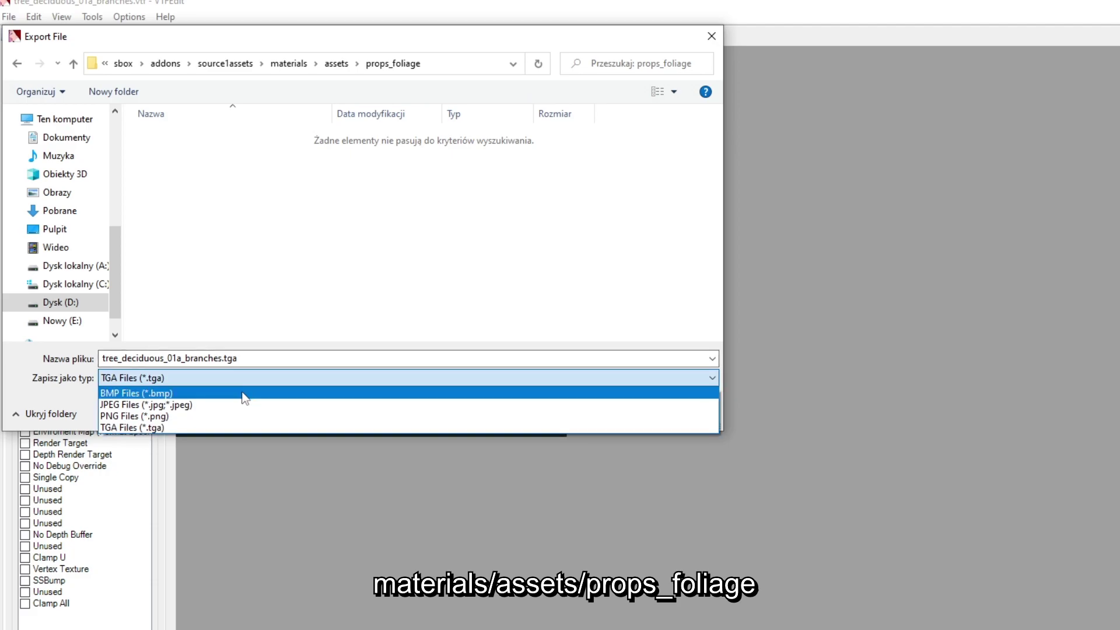
click(220, 416)
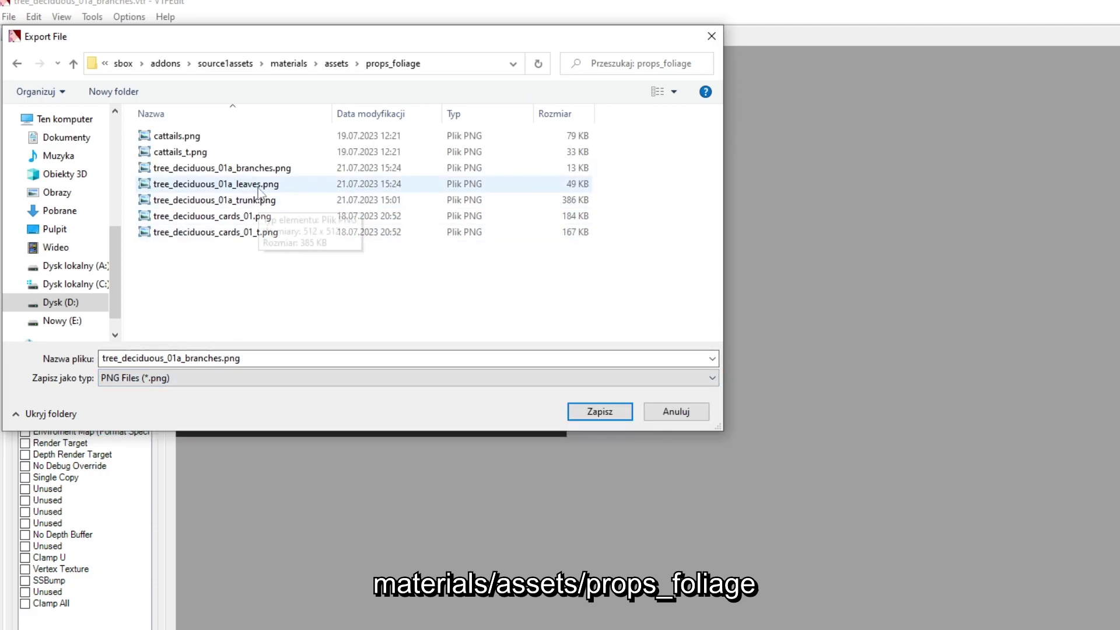
click(261, 172)
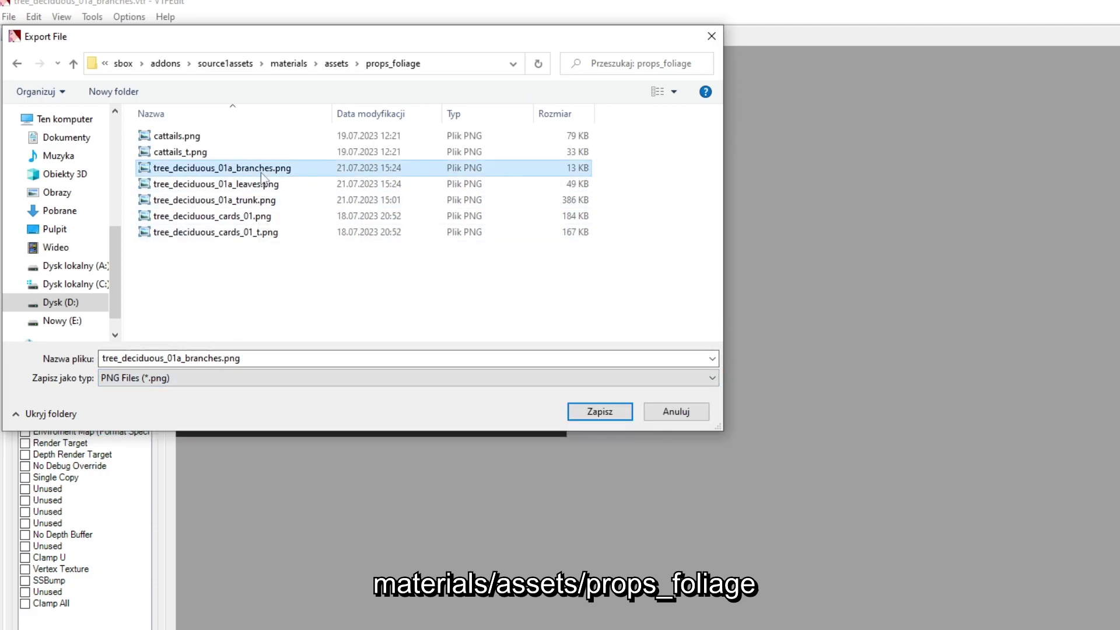
click(599, 415)
click(774, 401)
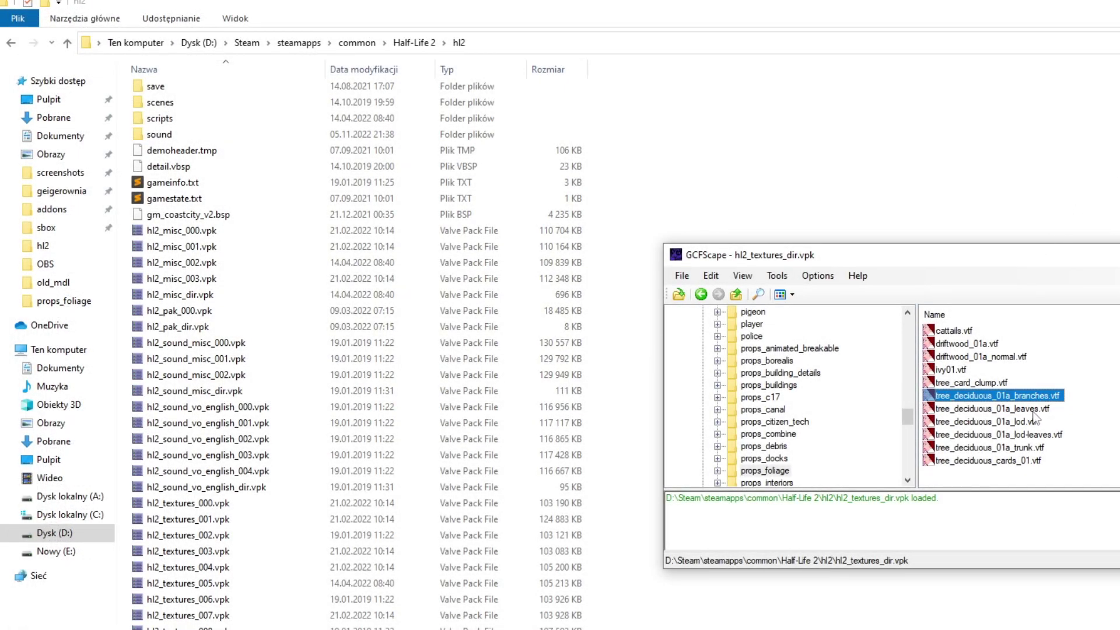
double_click(1033, 411)
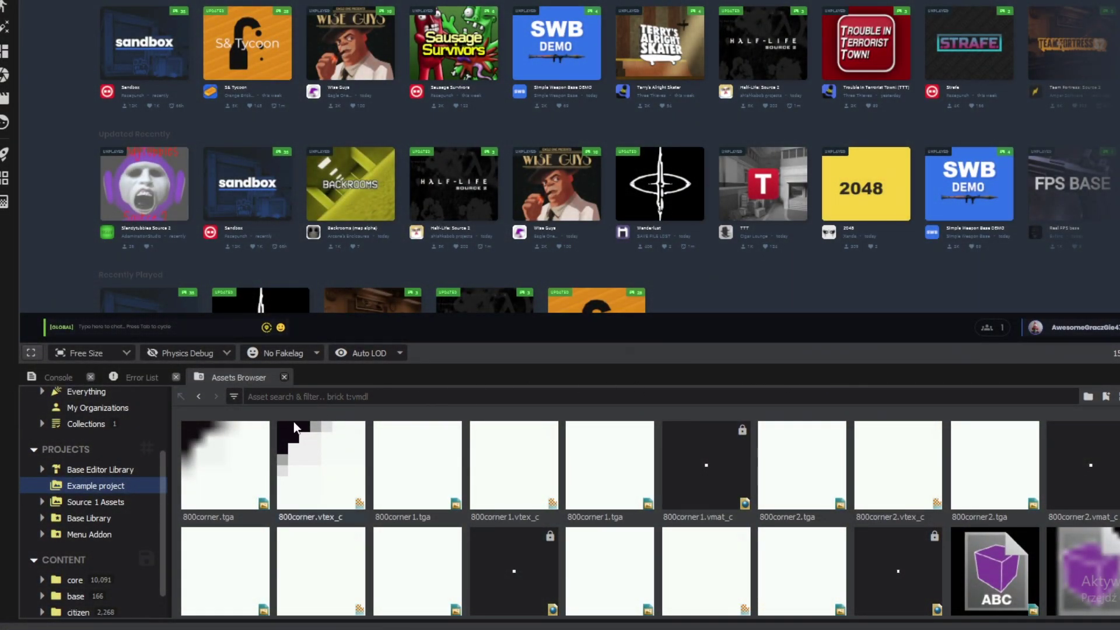
Switch to the s&box editor and browse the Source 1 Assets project to its materials/assets/props_foliage folder
click(111, 502)
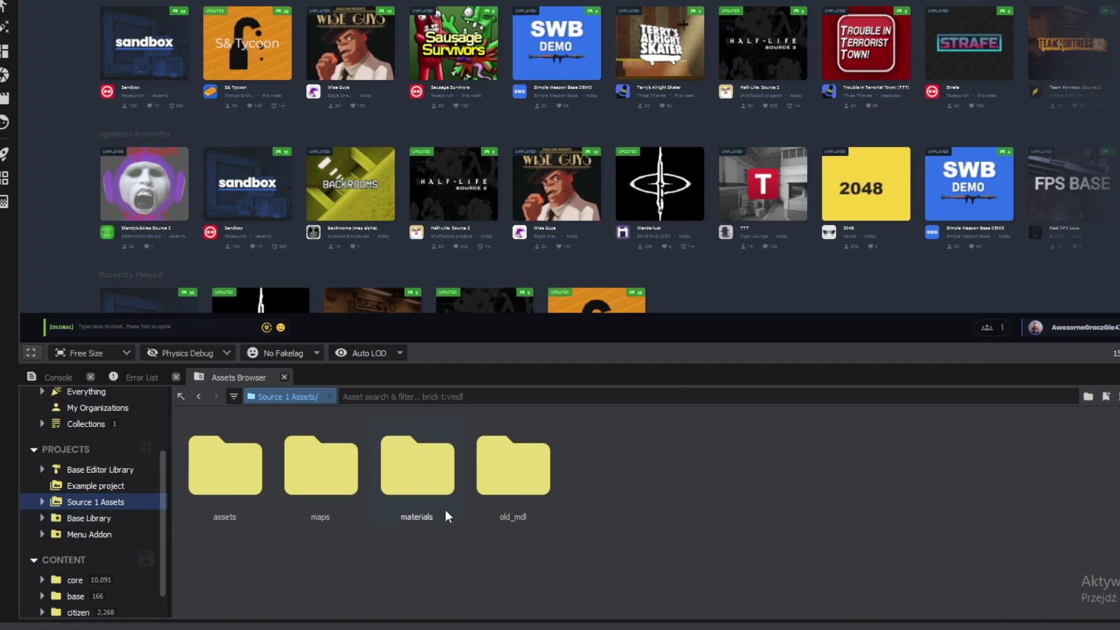
double_click(442, 482)
double_click(251, 479)
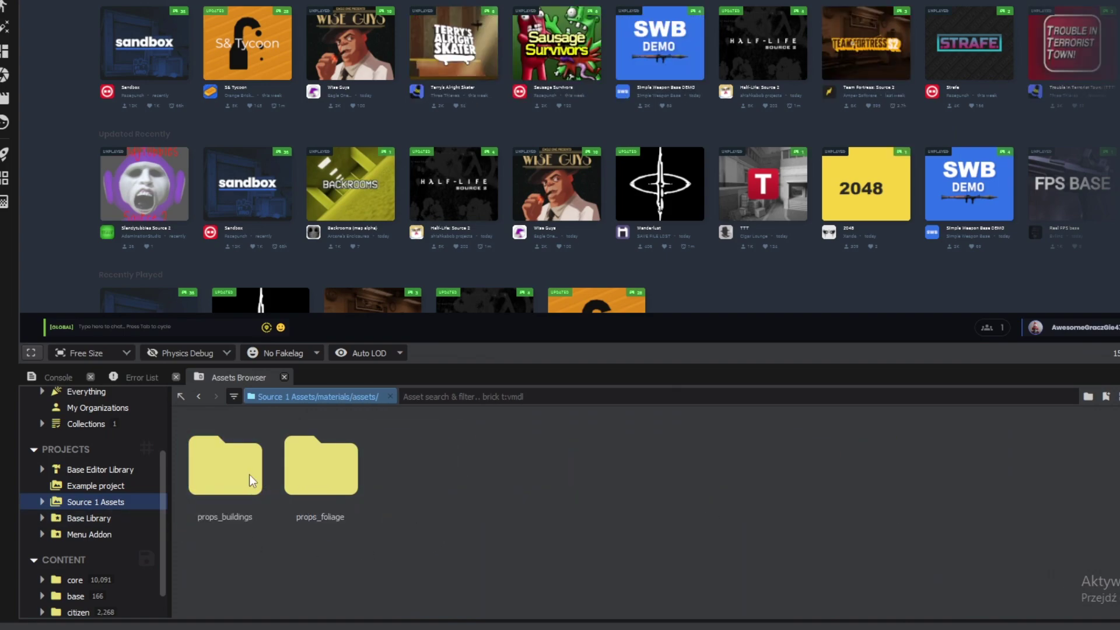
double_click(327, 478)
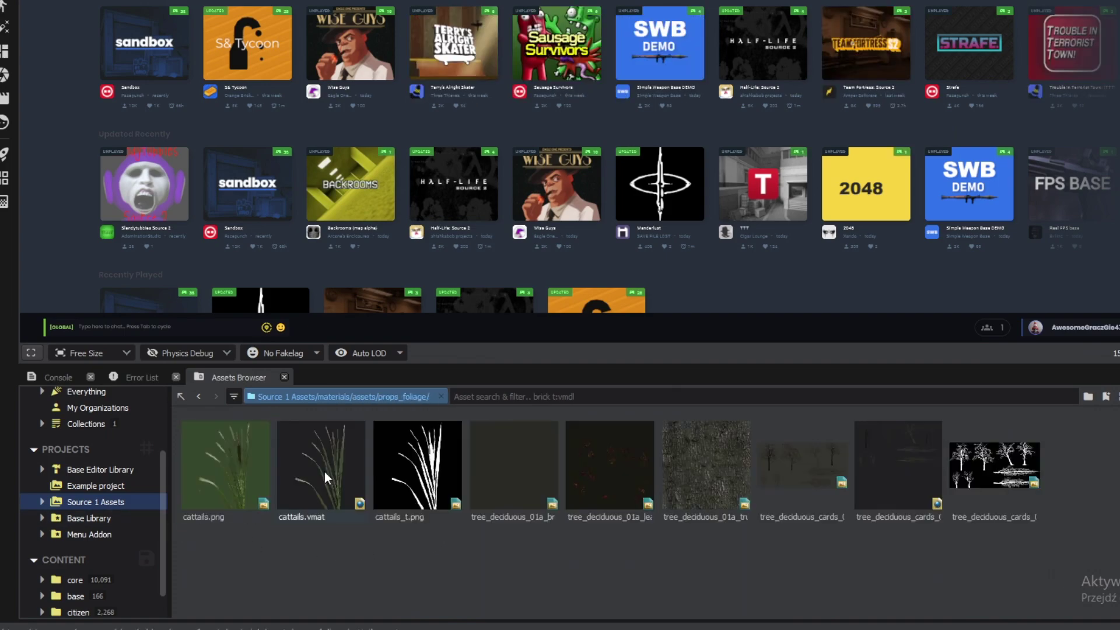
Create a new material asset named tree_deciduous_01a_trunk in the props_foliage folder
right_click(510, 549)
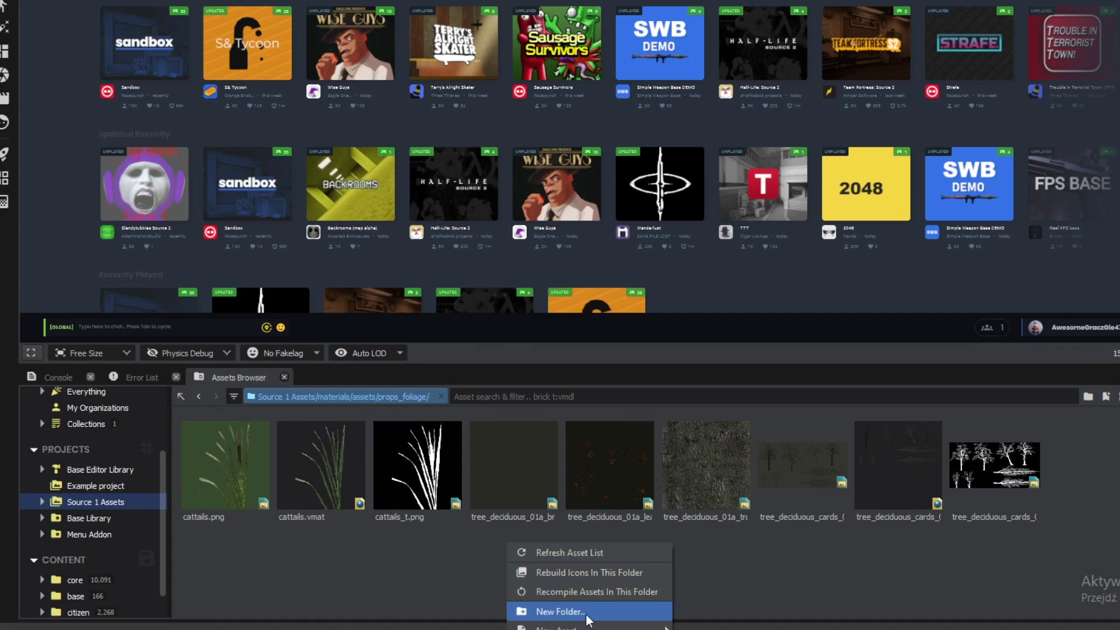
mouse_move(584, 626)
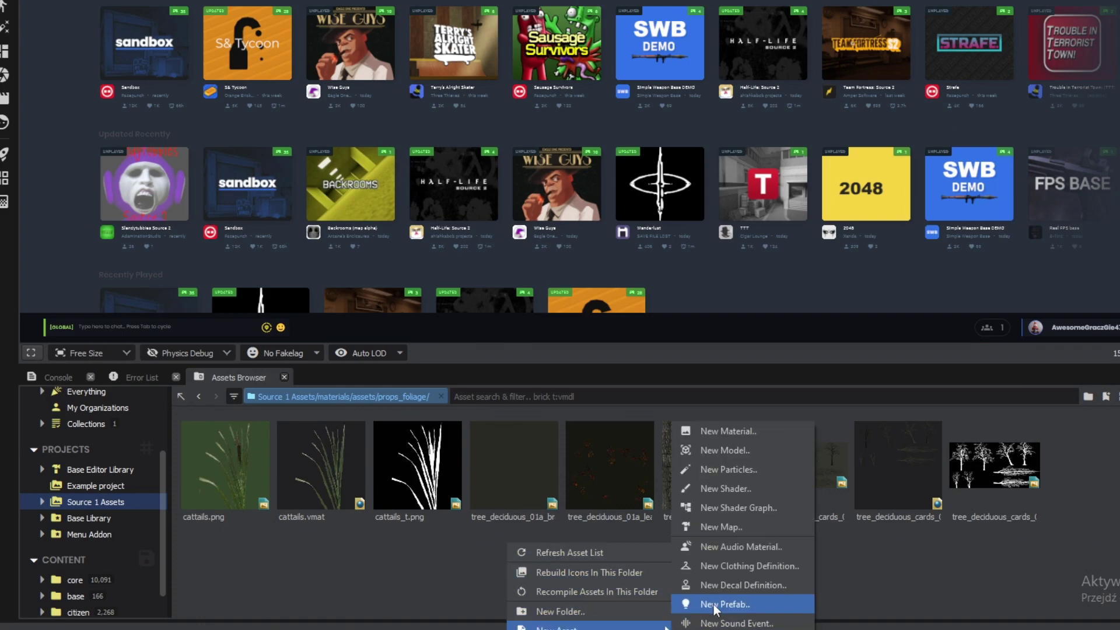
click(763, 433)
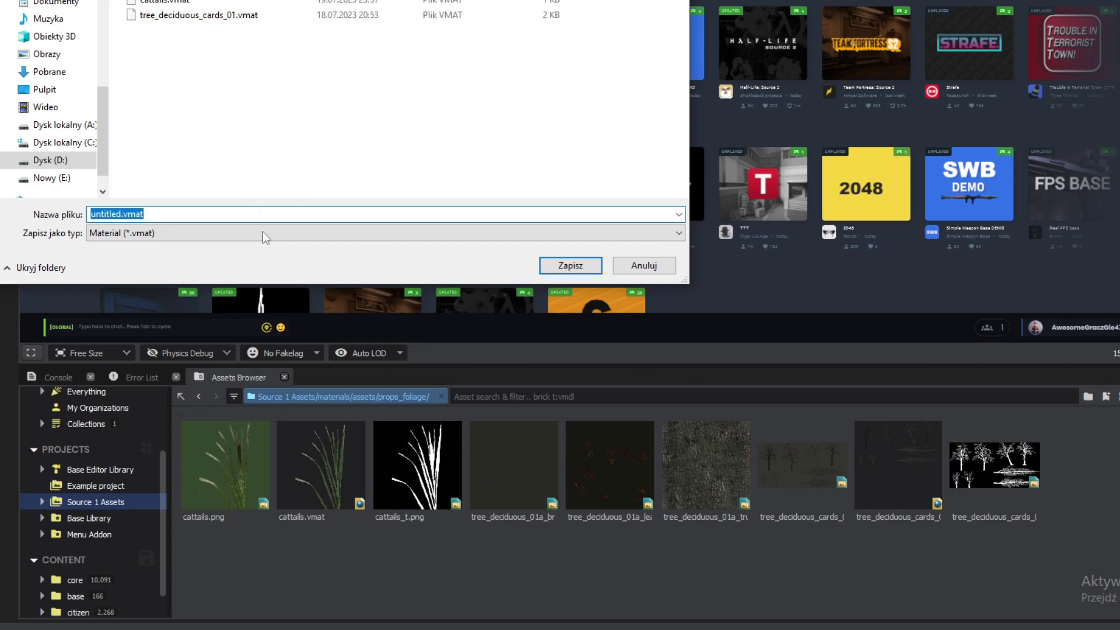
text(tree)
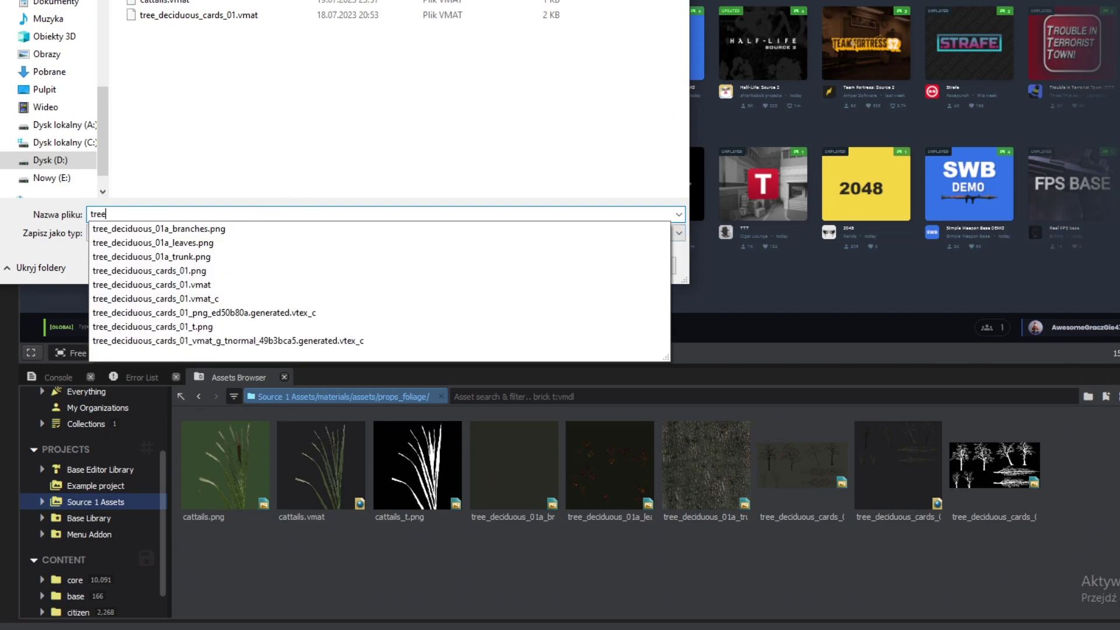
click(183, 257)
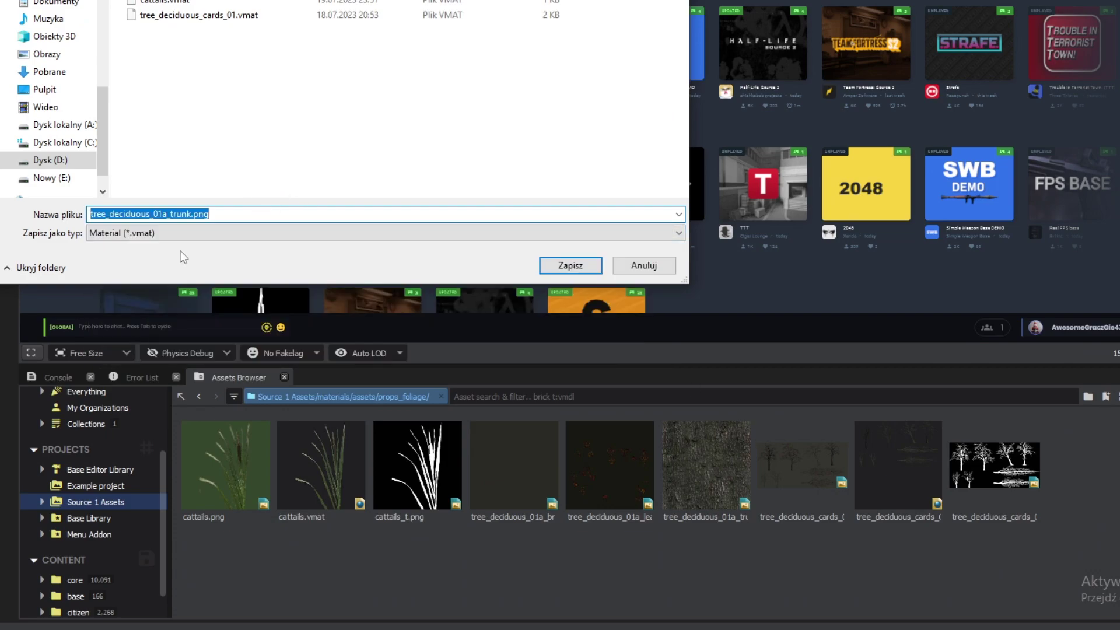
key(BackSpace)
key(BackSpace)
key(BackSpace)
key(BackSpace)
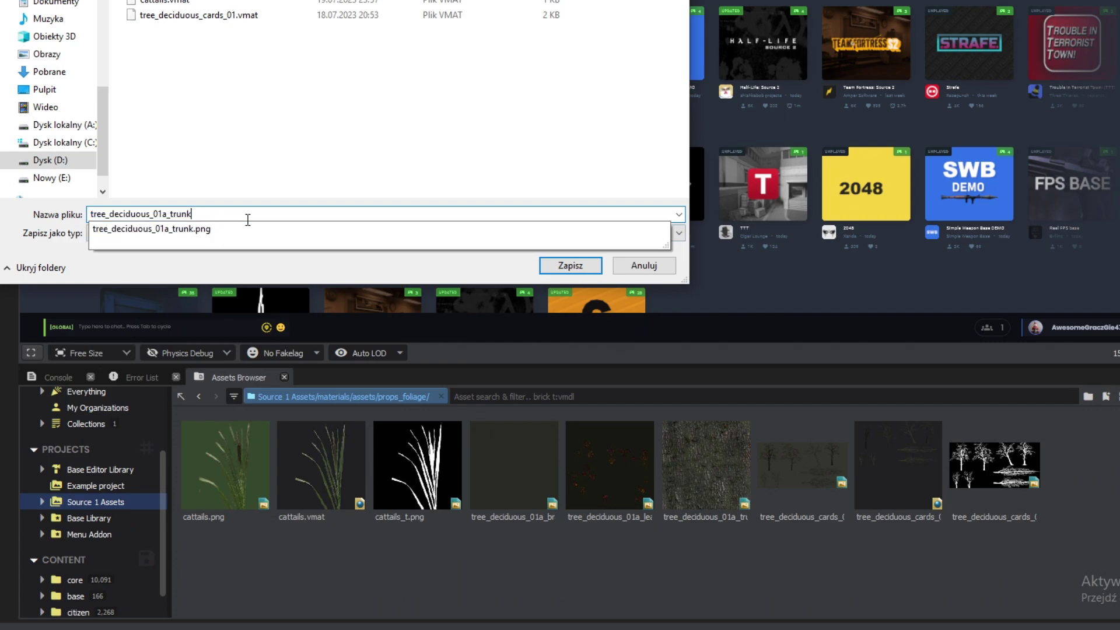
click(248, 220)
key(Return)
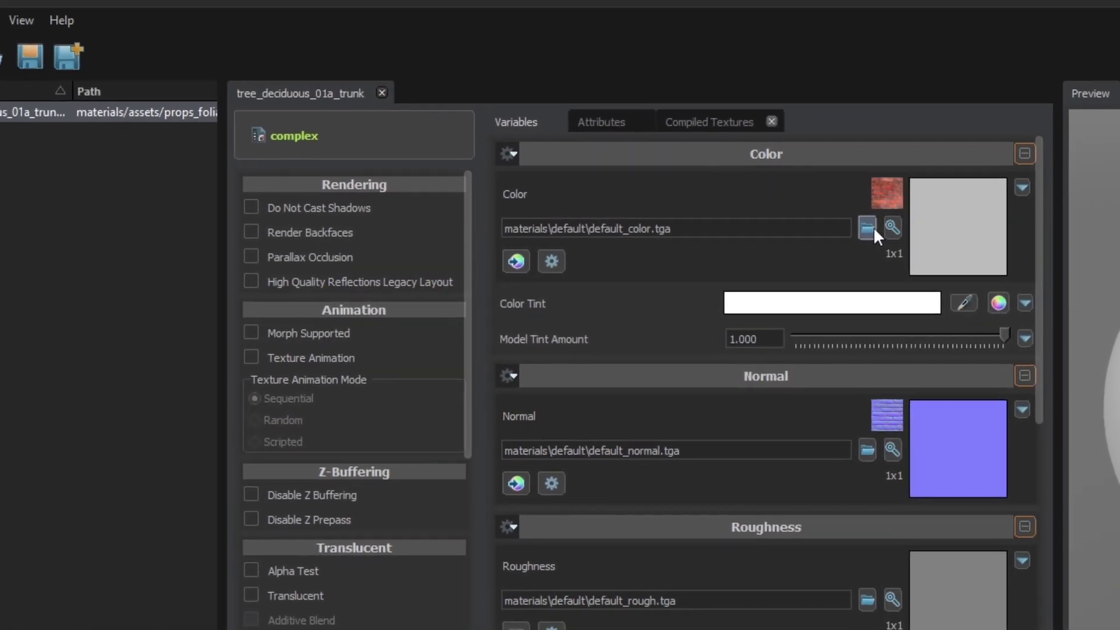
Set the material's Color texture to tree_deciduous_01a_trunk.png, showing all image types in the file chooser
click(872, 229)
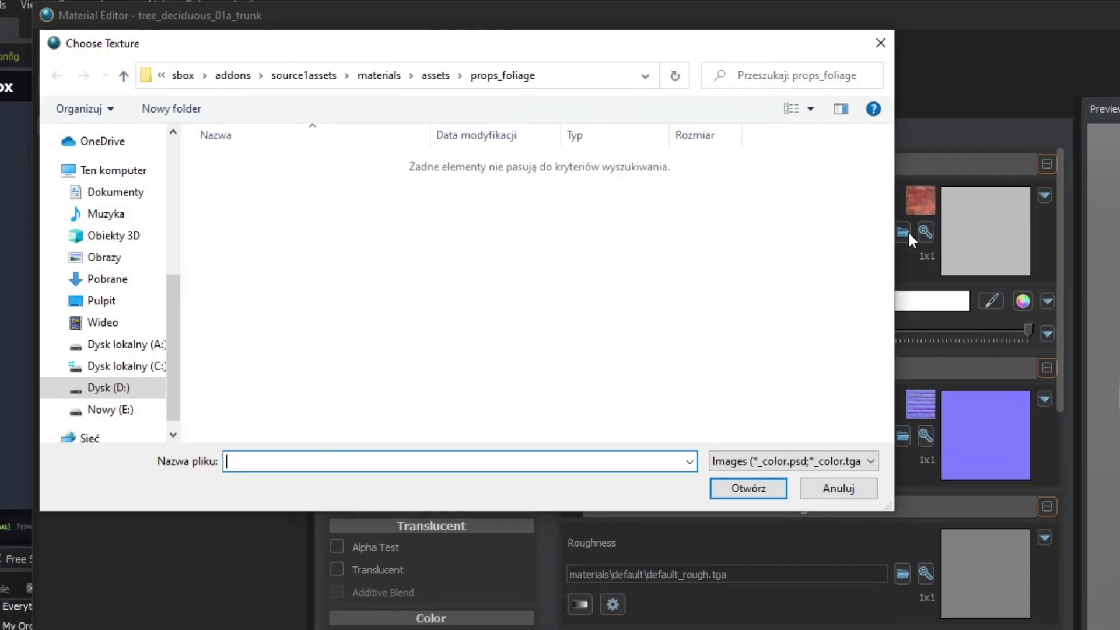
click(760, 461)
click(757, 490)
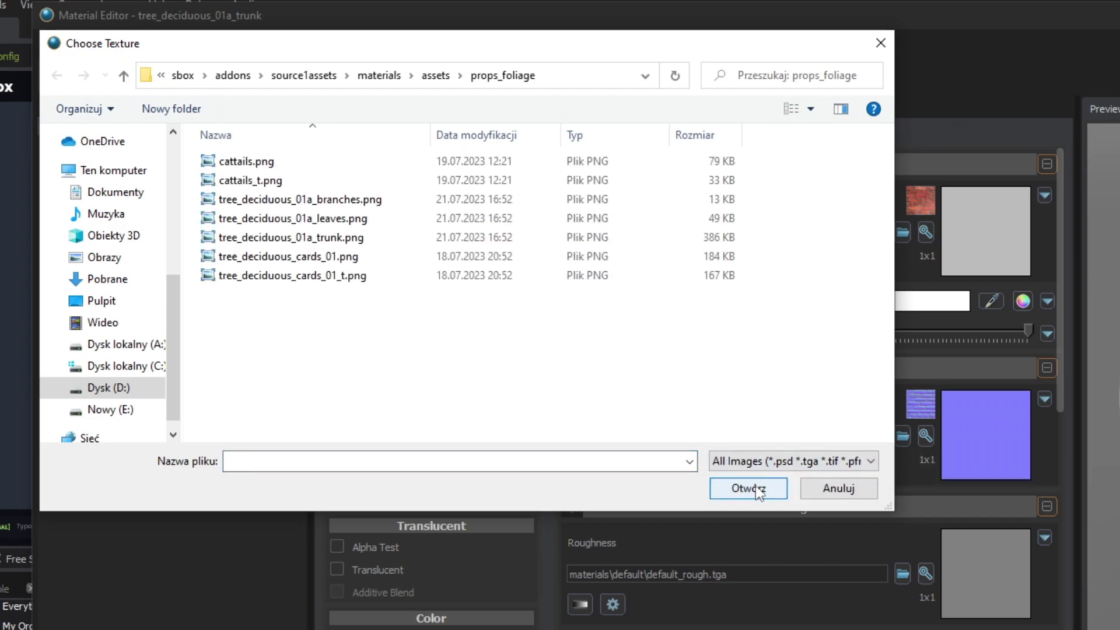
double_click(308, 238)
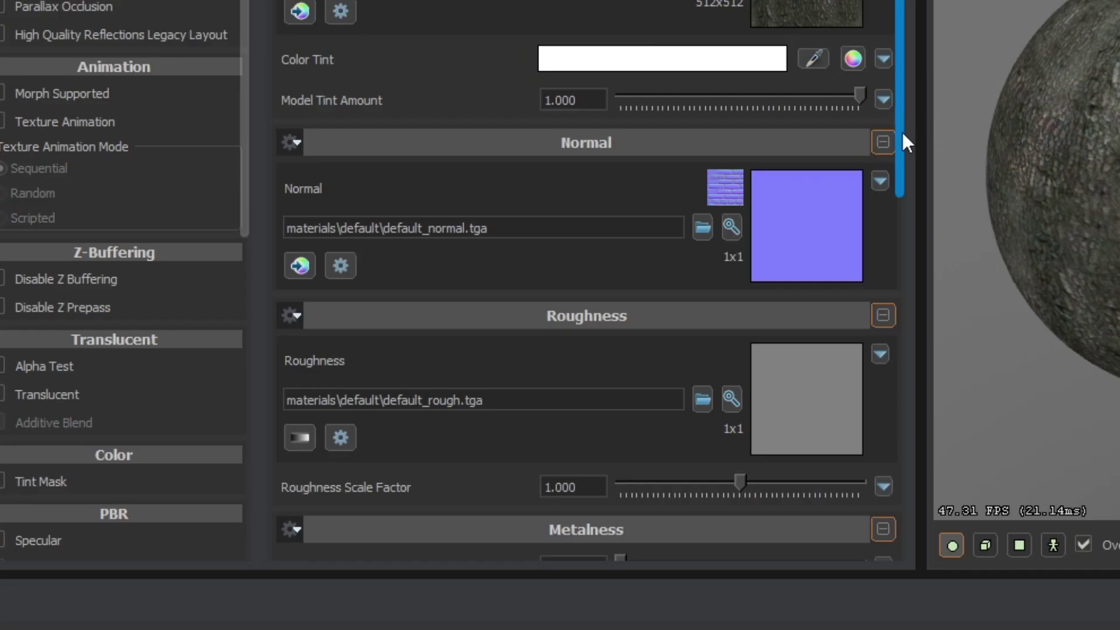
Change the Roughness input from a texture to a slider, raise its value and save the trunk material
drag(902, 130, 893, 217)
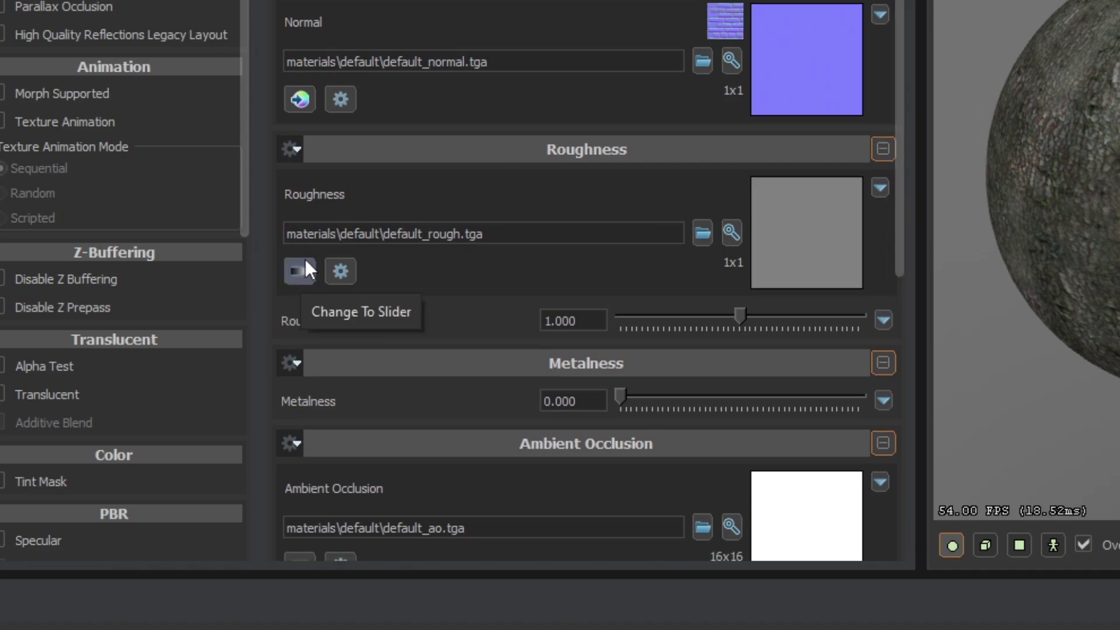
click(306, 274)
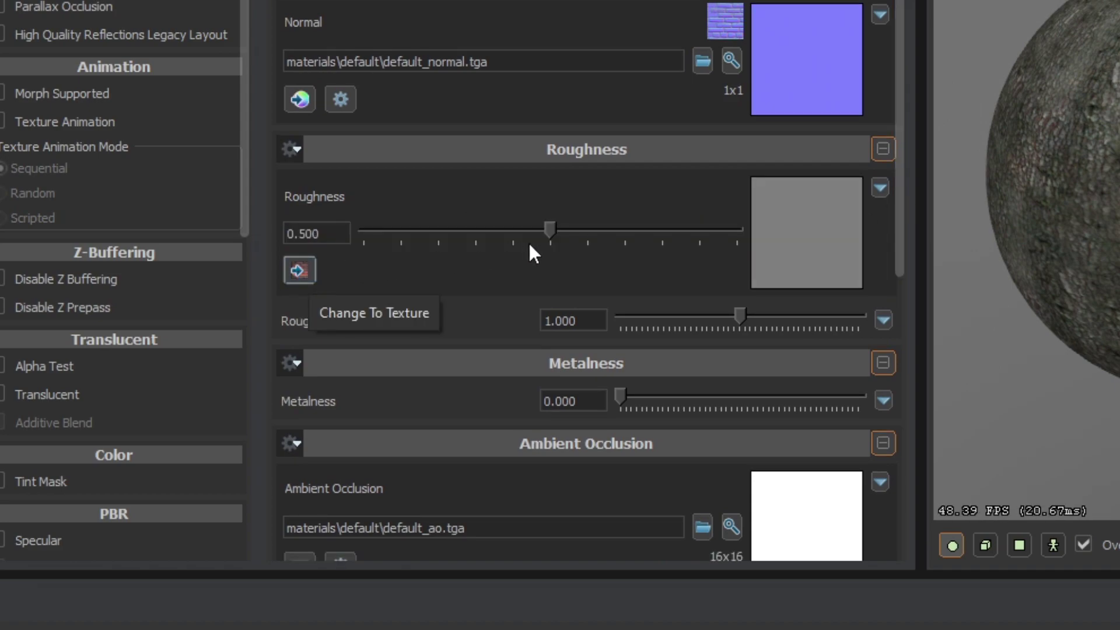
drag(550, 231, 687, 233)
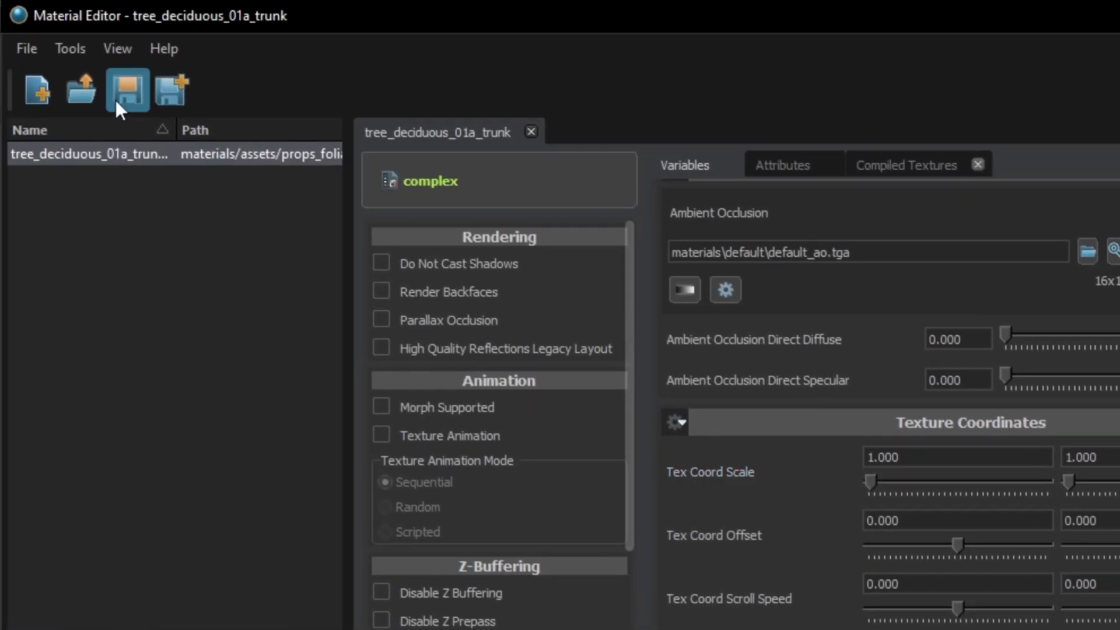
click(127, 93)
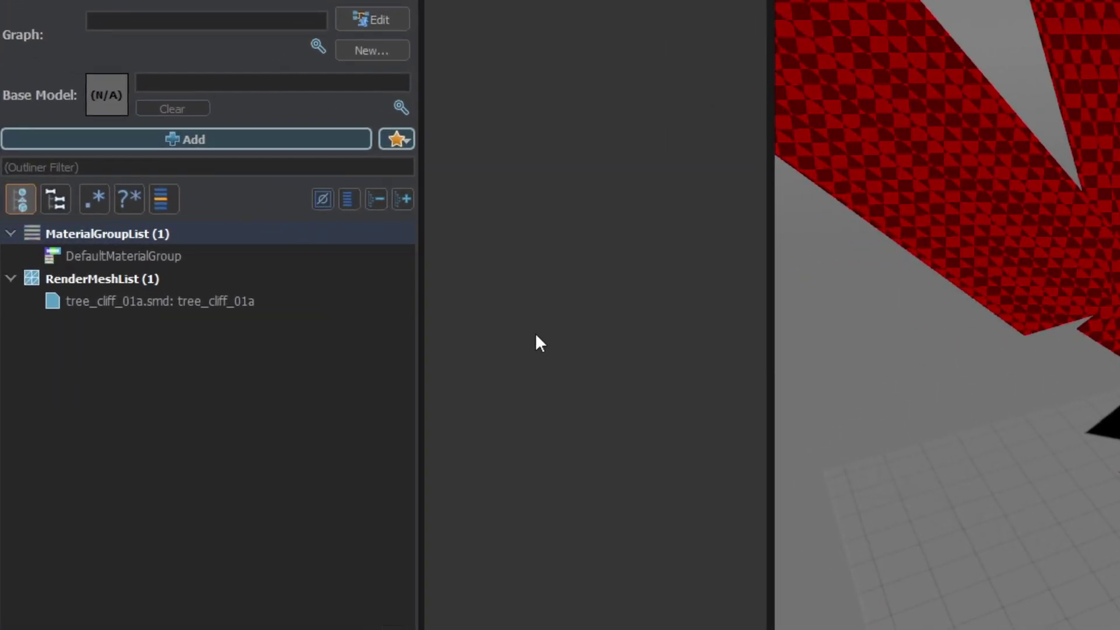
In ModelDoc's DefaultMaterialGroup, assign tree_deciduous_01a_branches.vmat from props_foliage to the branches material slot
click(183, 255)
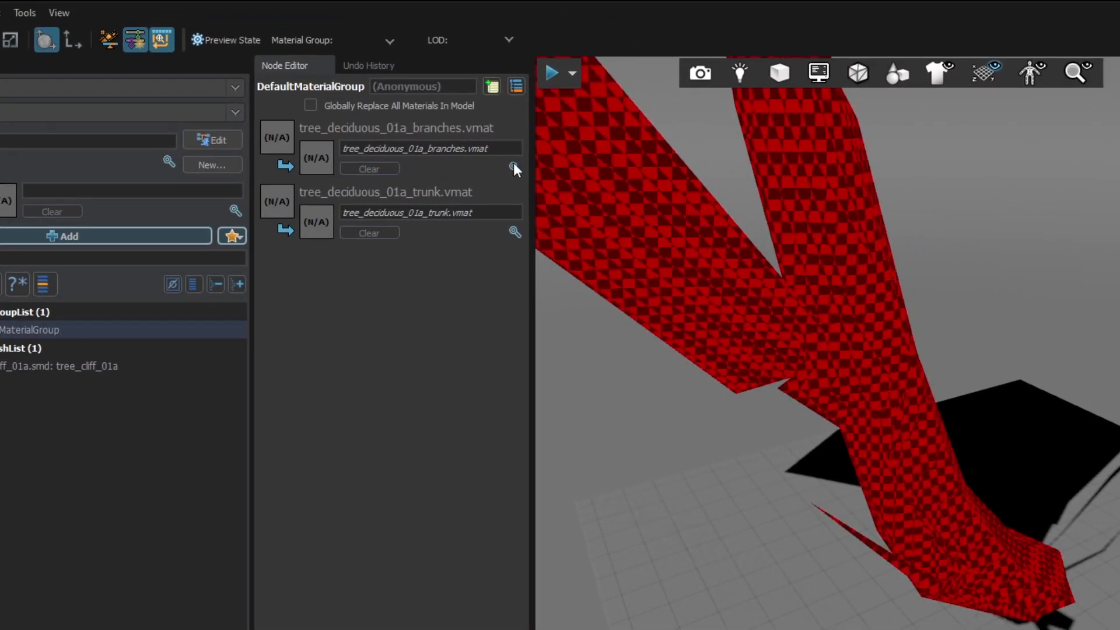
click(514, 165)
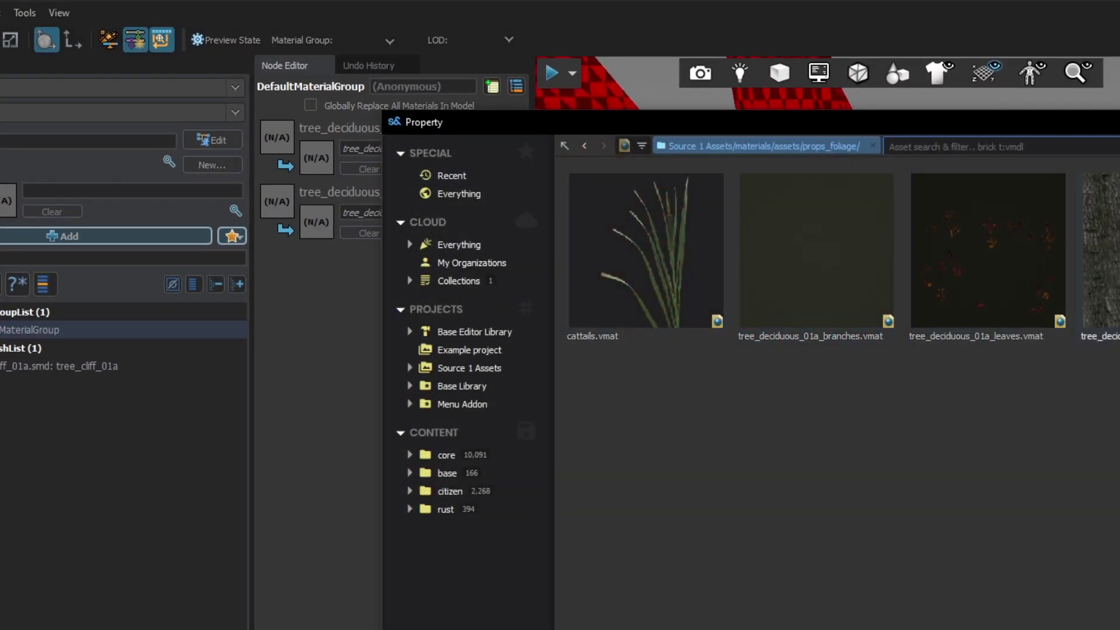
drag(945, 124, 784, 183)
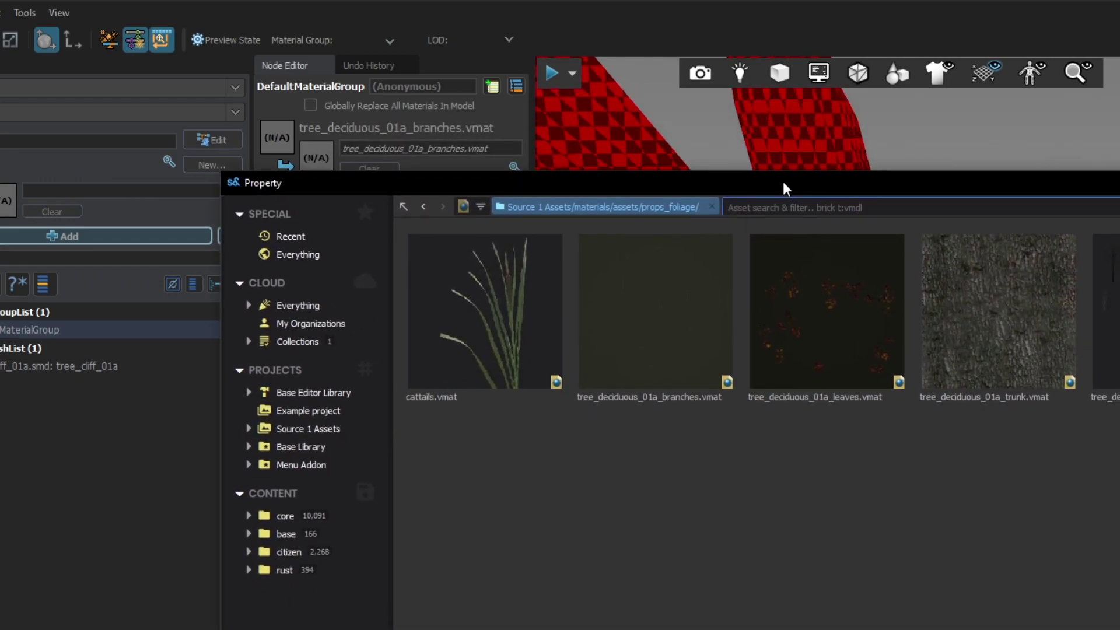
double_click(664, 321)
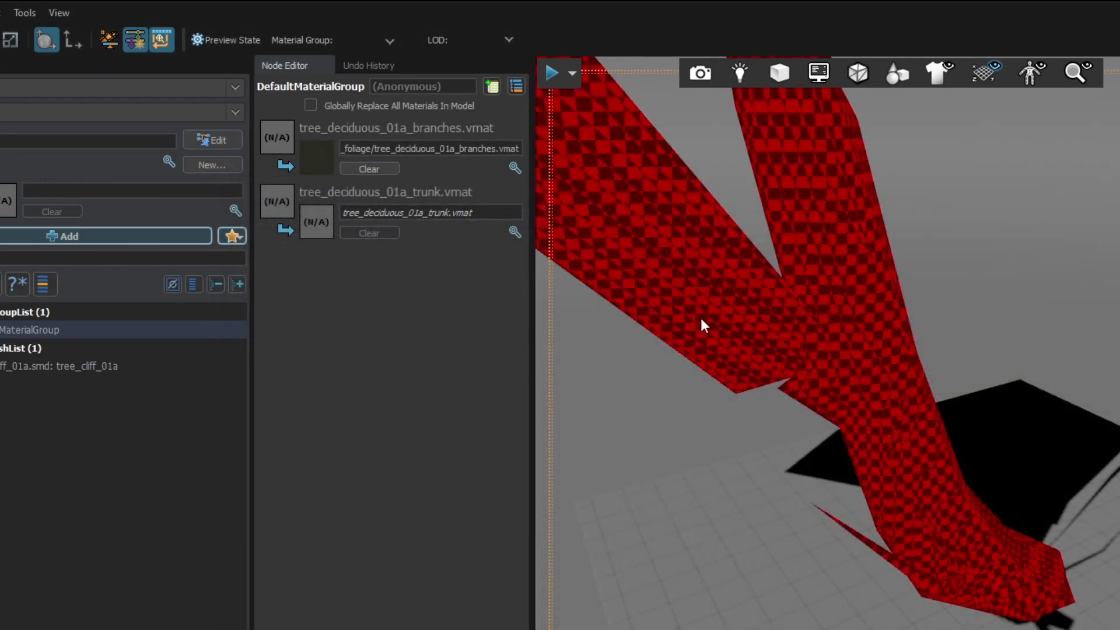
Assign tree_deciduous_01a_trunk.vmat to the trunk material slot and recompile the tree model
click(515, 233)
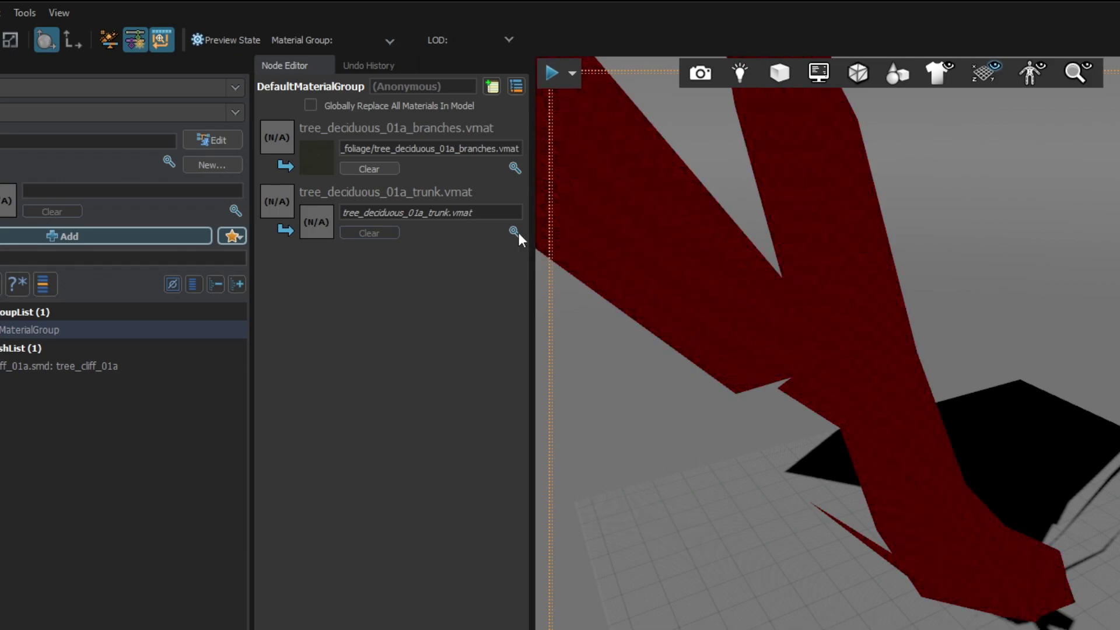
double_click(1002, 349)
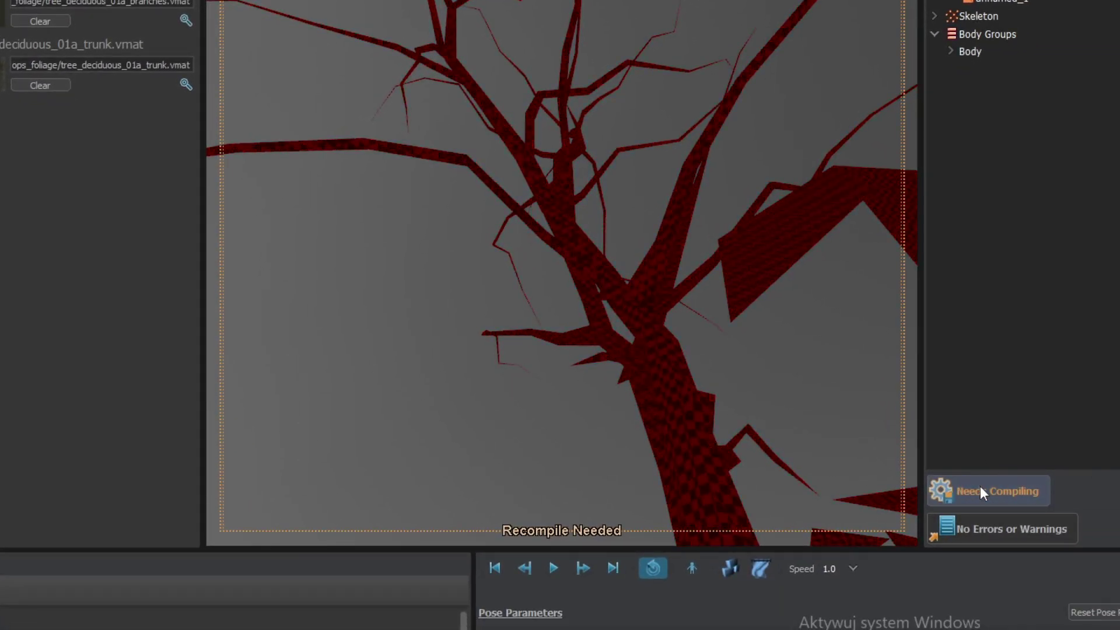
click(1020, 506)
drag(759, 375, 690, 440)
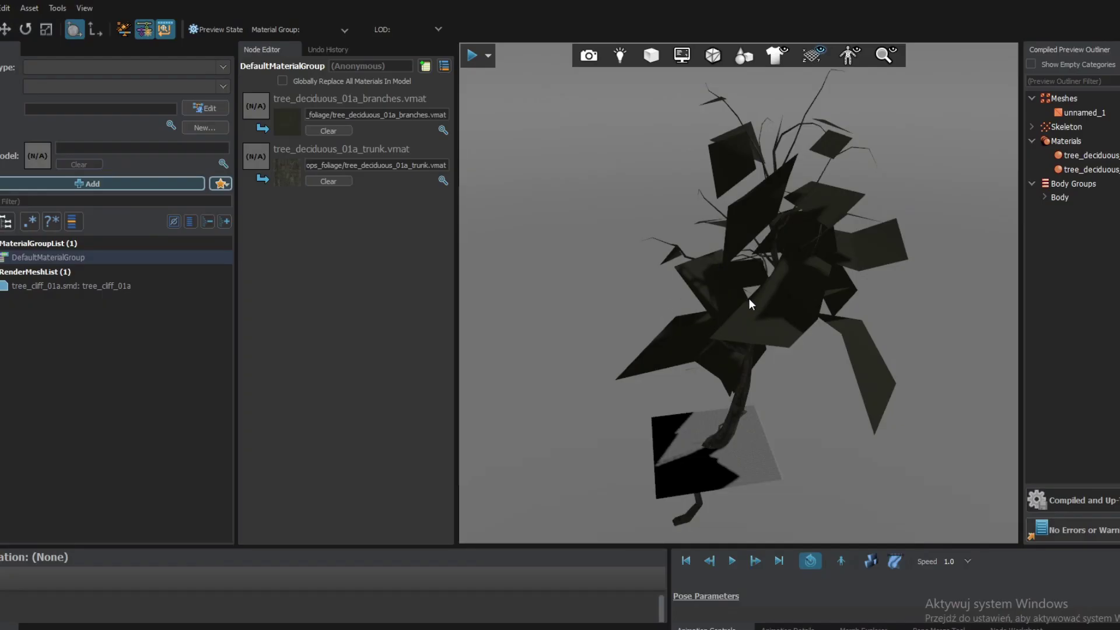
Add a PhysicsMeshFile node to the model, using tree_cliff_01a_physics.smd from the old_mdl folder as its source mesh
right_click(63, 320)
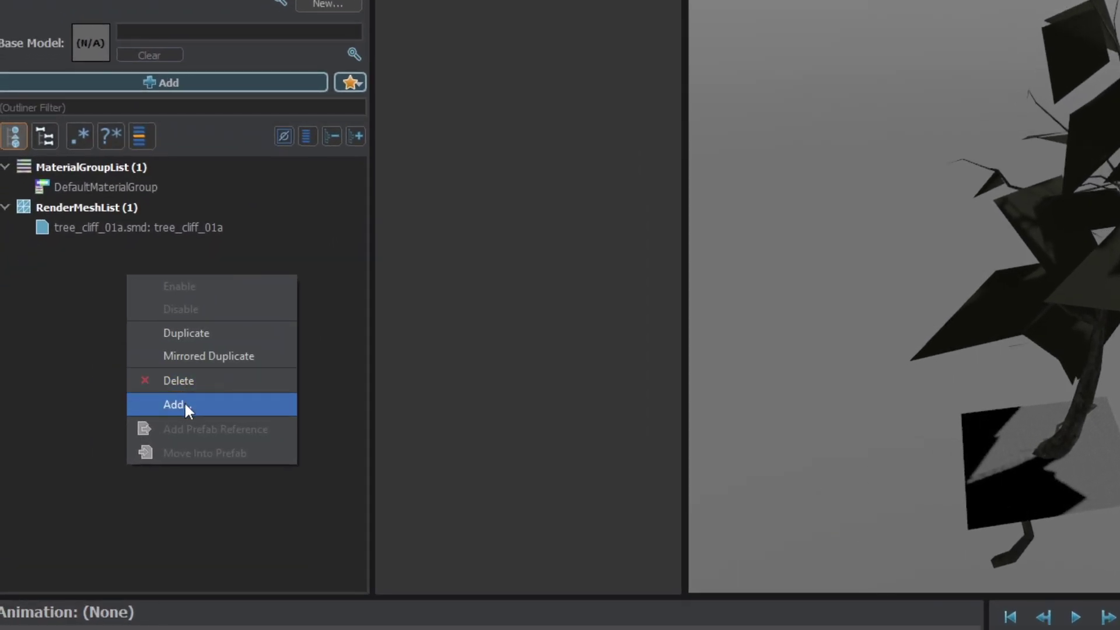
click(186, 405)
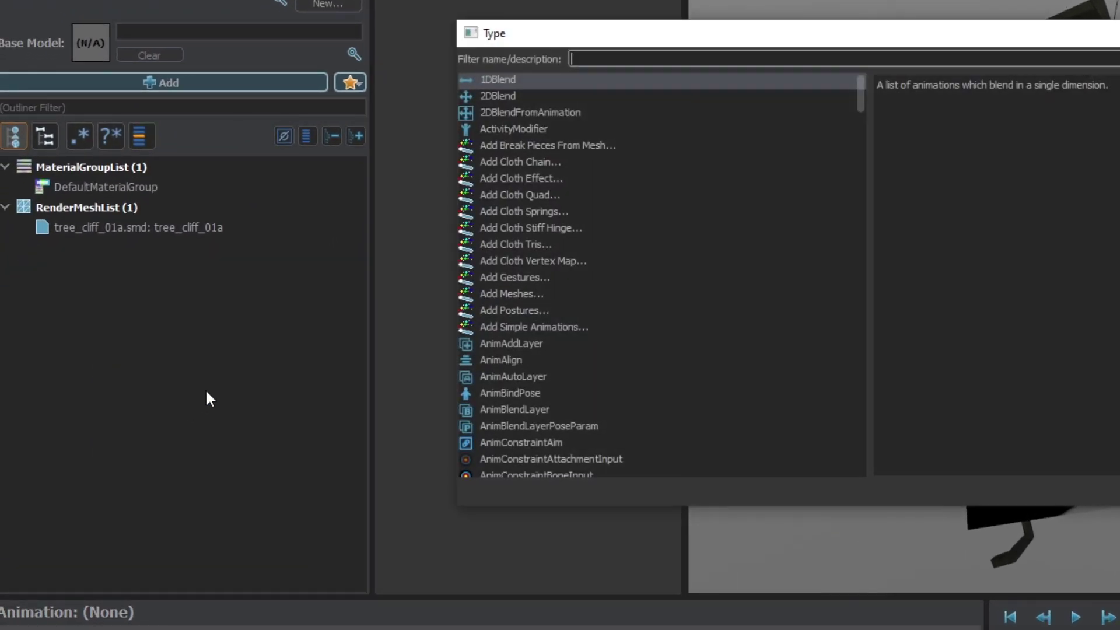
text(physics)
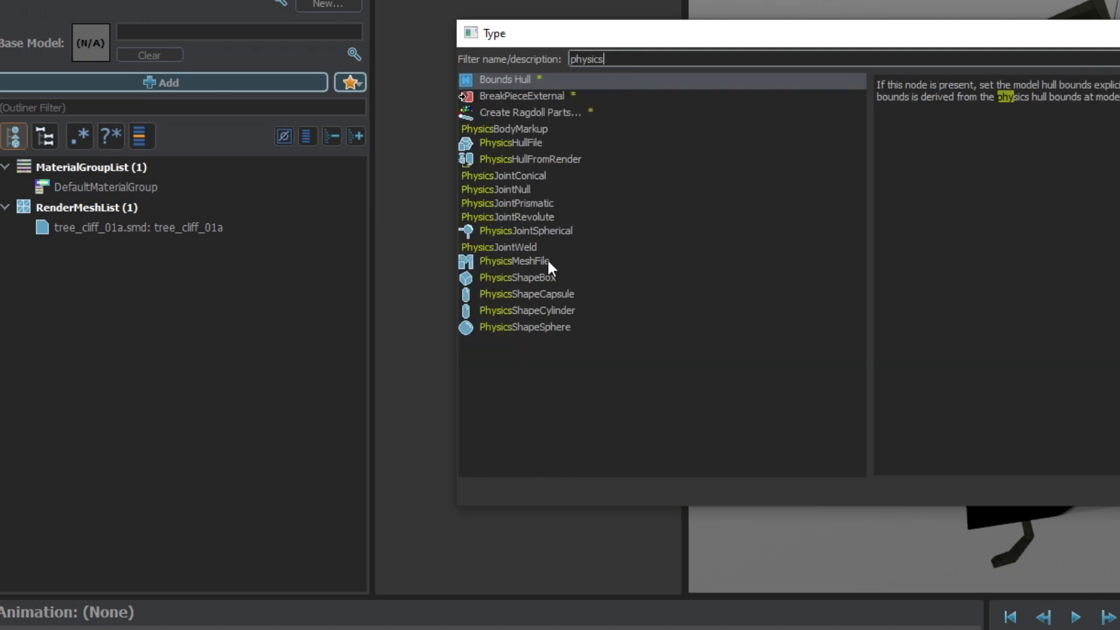
click(532, 266)
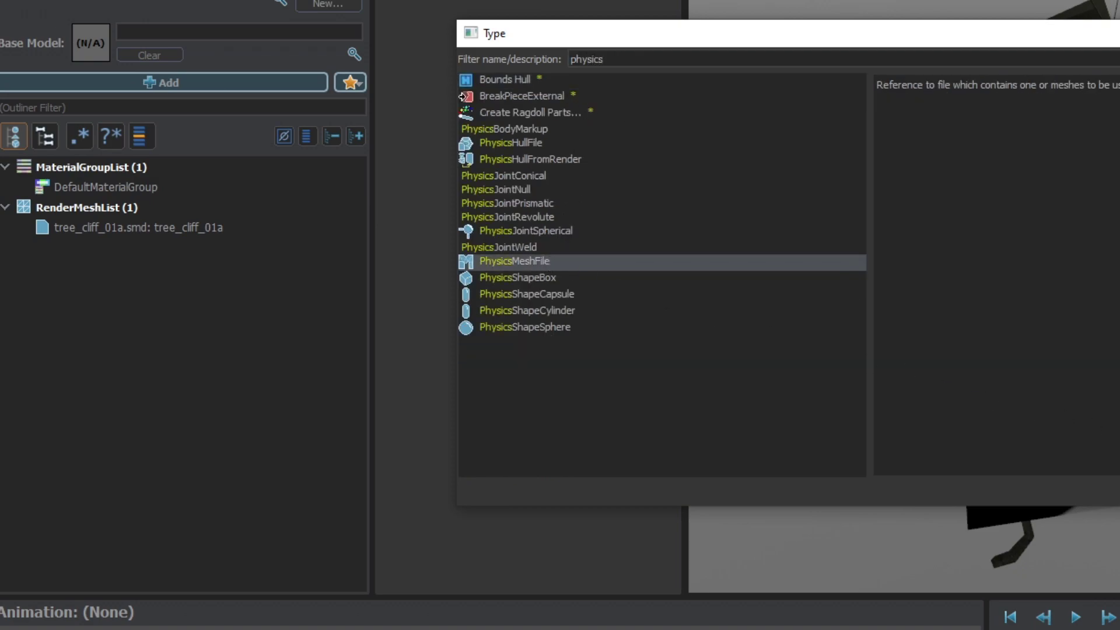
key(Return)
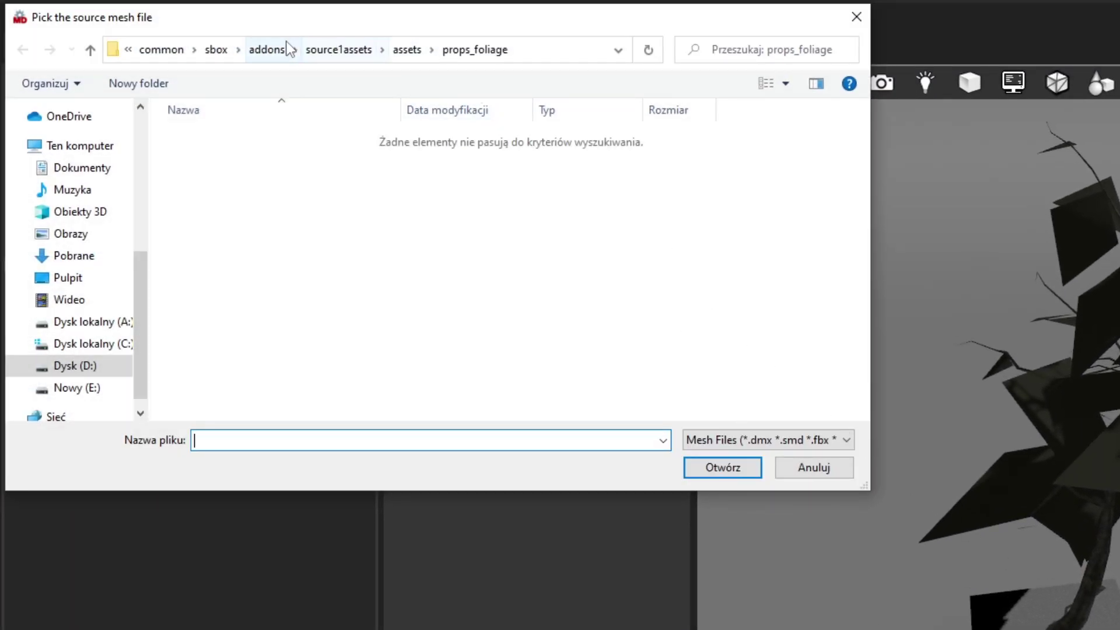
click(313, 52)
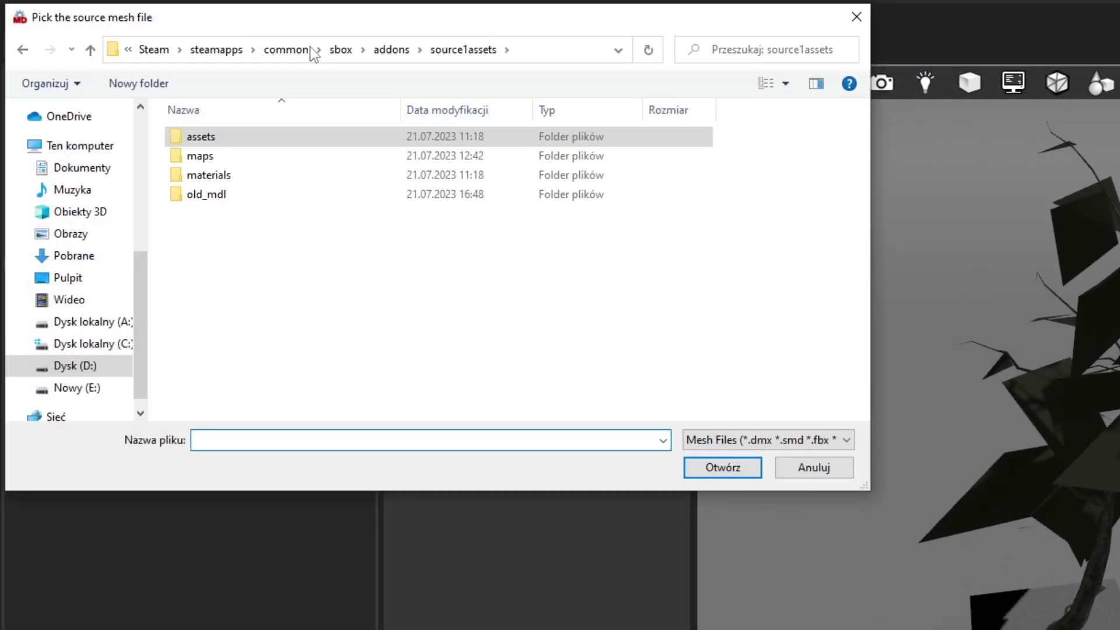
double_click(214, 196)
scroll(252, 201, down, 15)
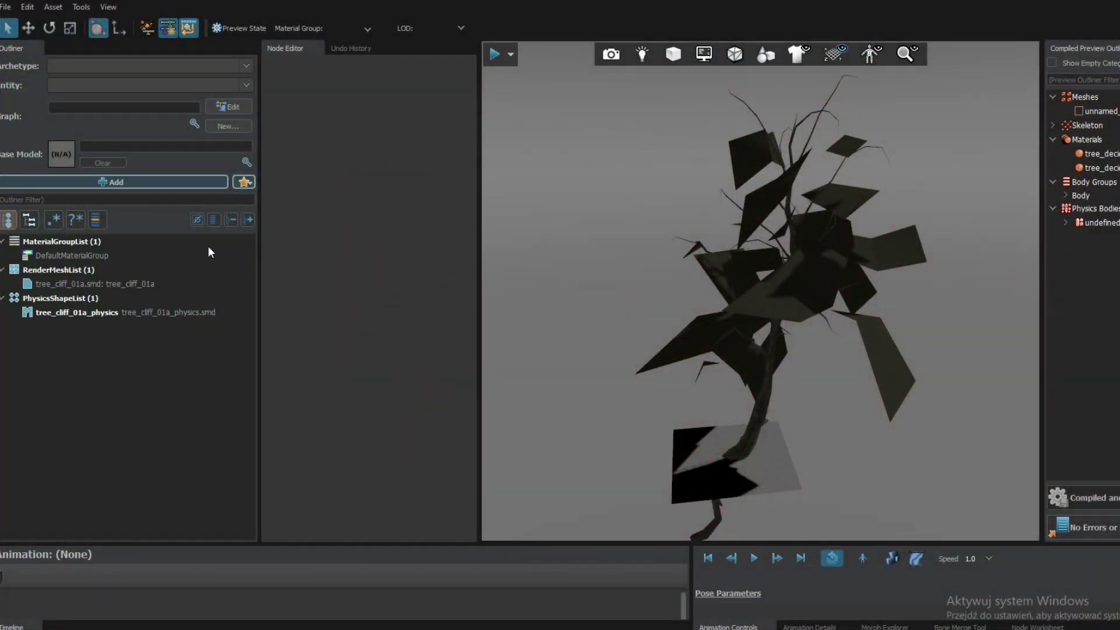
Add a material group named leaves to the MaterialGroupList
right_click(72, 239)
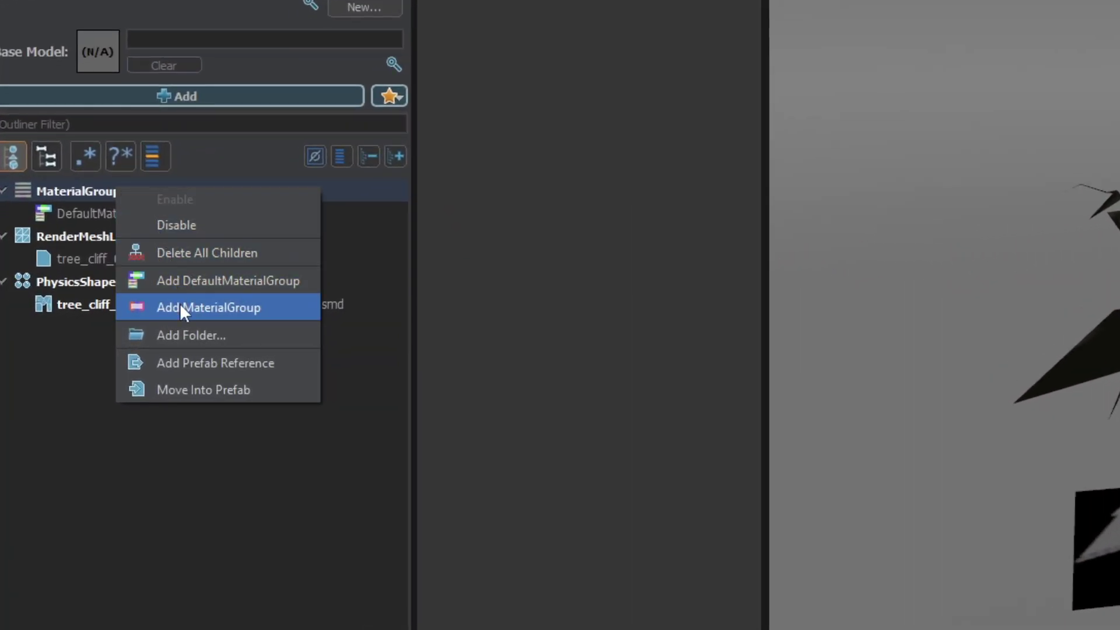
click(184, 303)
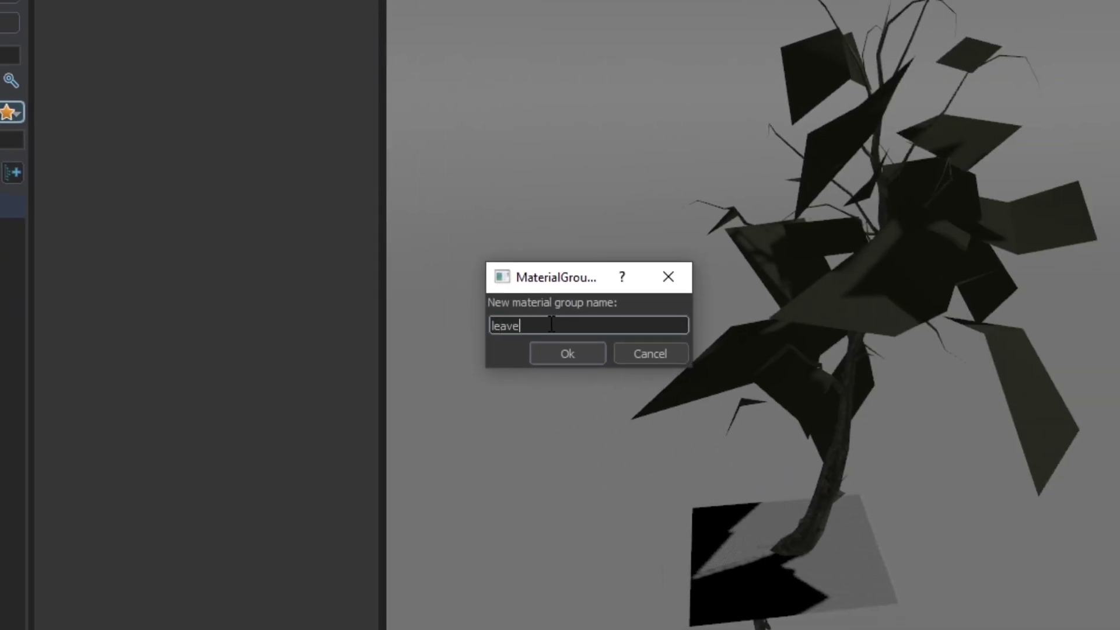
click(548, 353)
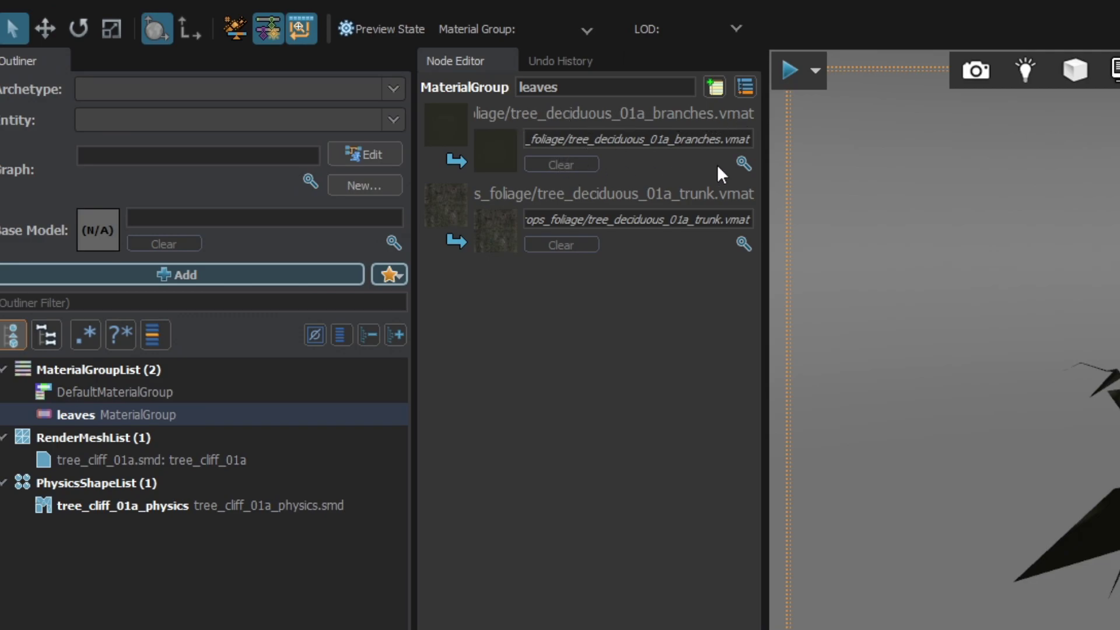
In the leaves group, replace the branches material with tree_deciduous_01a_leaves.vmat and recompile the model
click(744, 164)
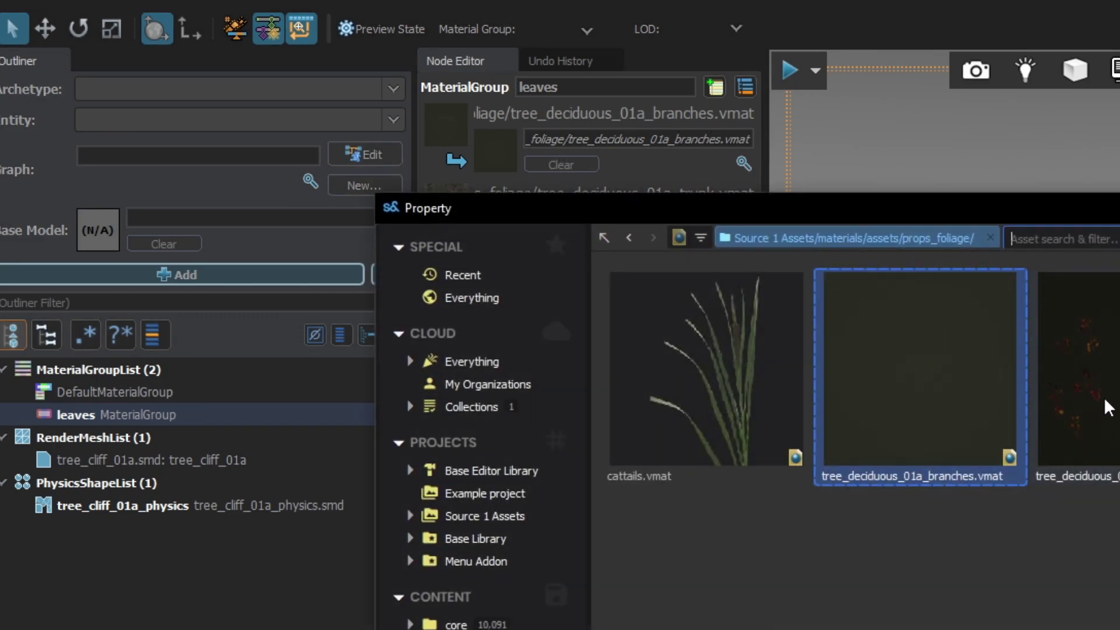
double_click(1079, 367)
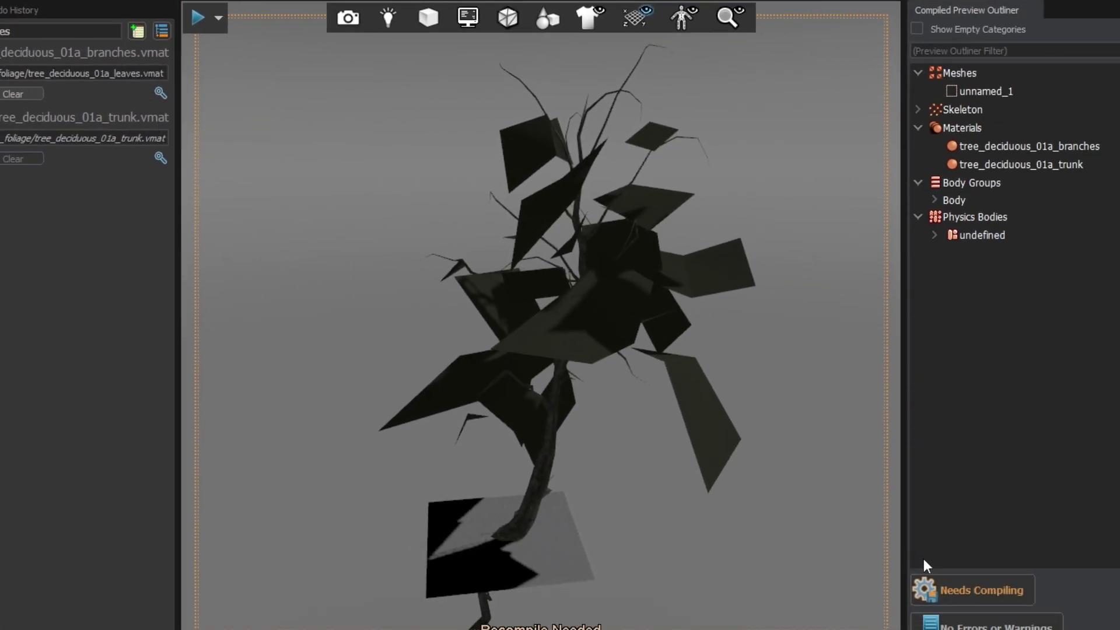
click(960, 579)
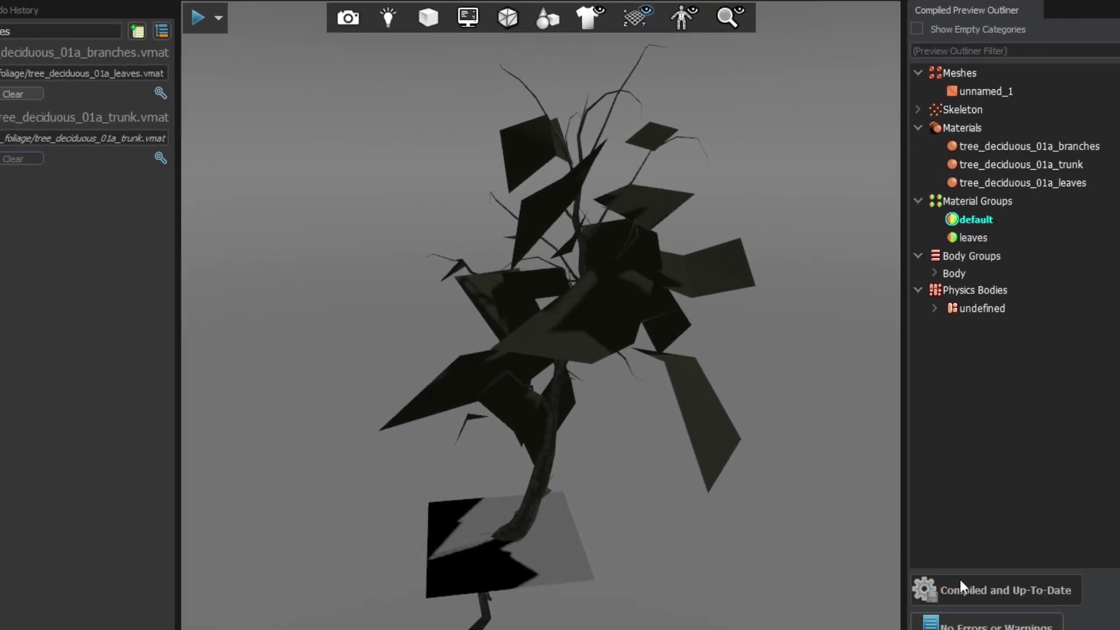
Compare the default and leaves material groups on the compiled tree preview
click(960, 228)
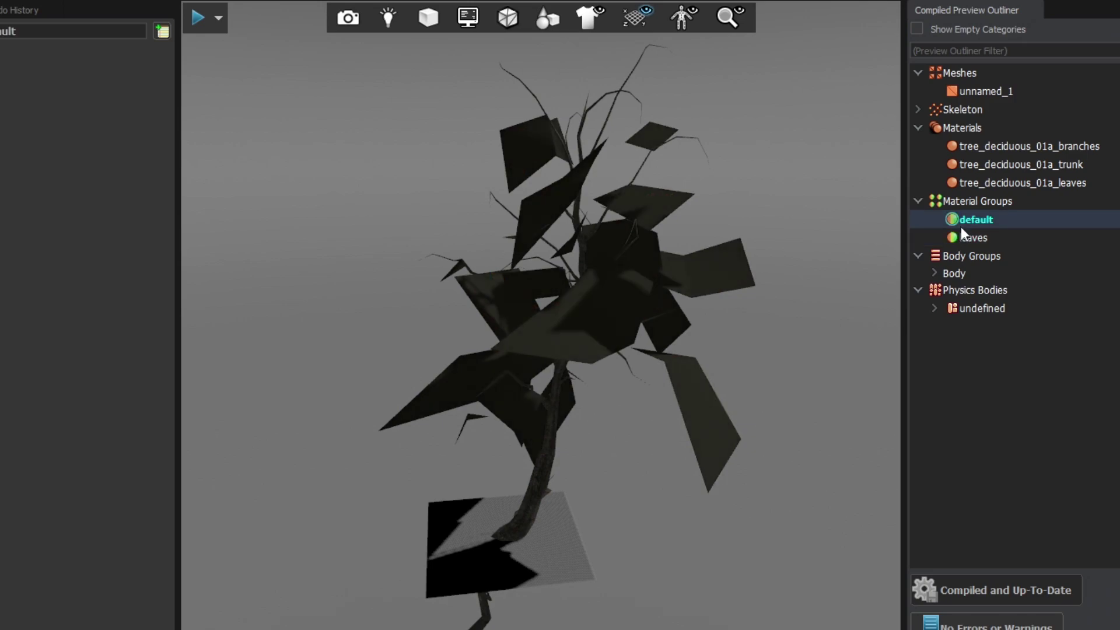
click(968, 234)
click(968, 223)
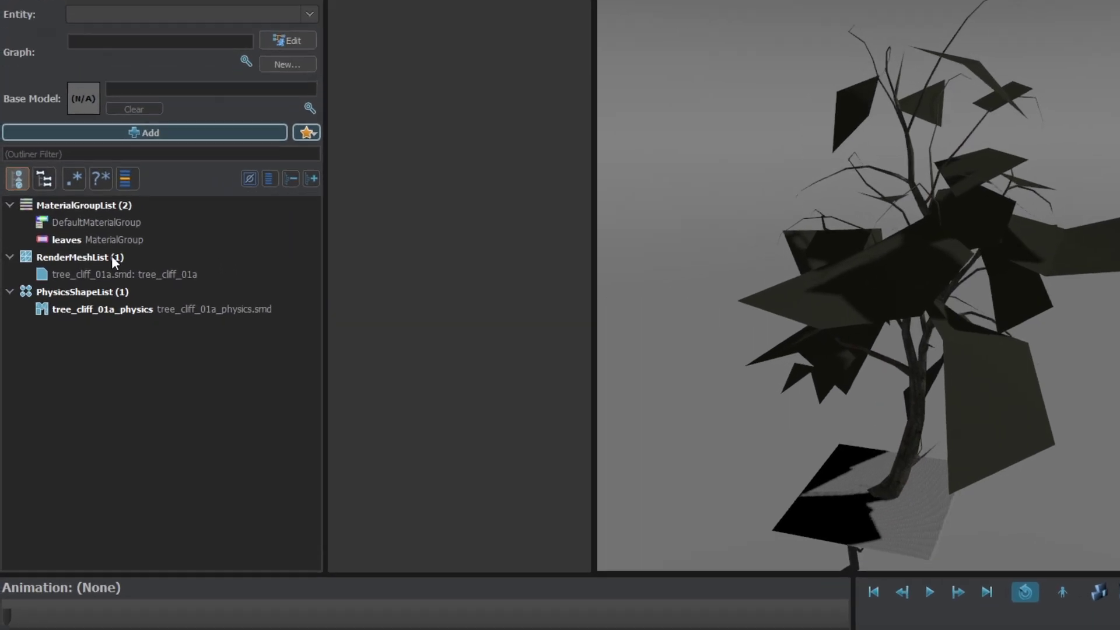
Add the mesh tree_cliff_01a_lod1.smd from old_mdl to the RenderMeshList
right_click(91, 274)
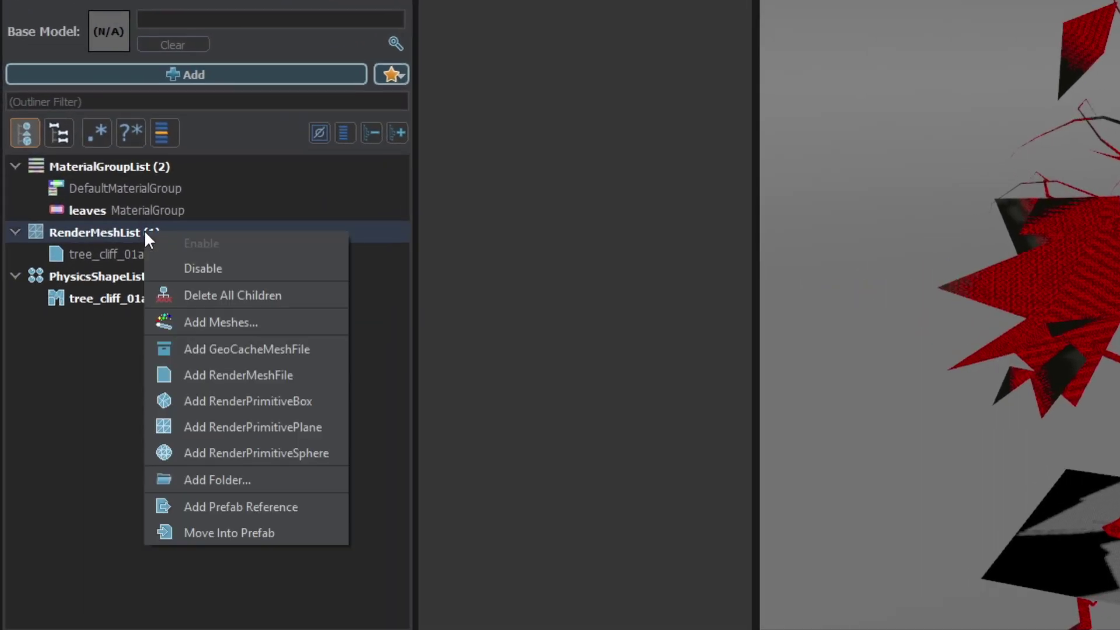
click(216, 321)
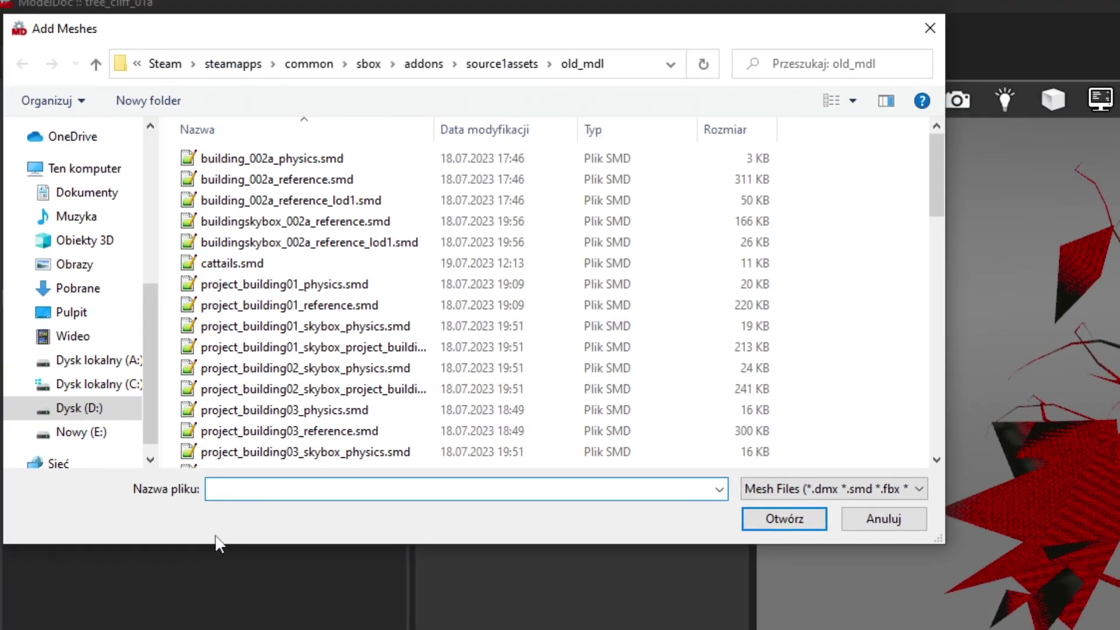
scroll(319, 311, down, 6)
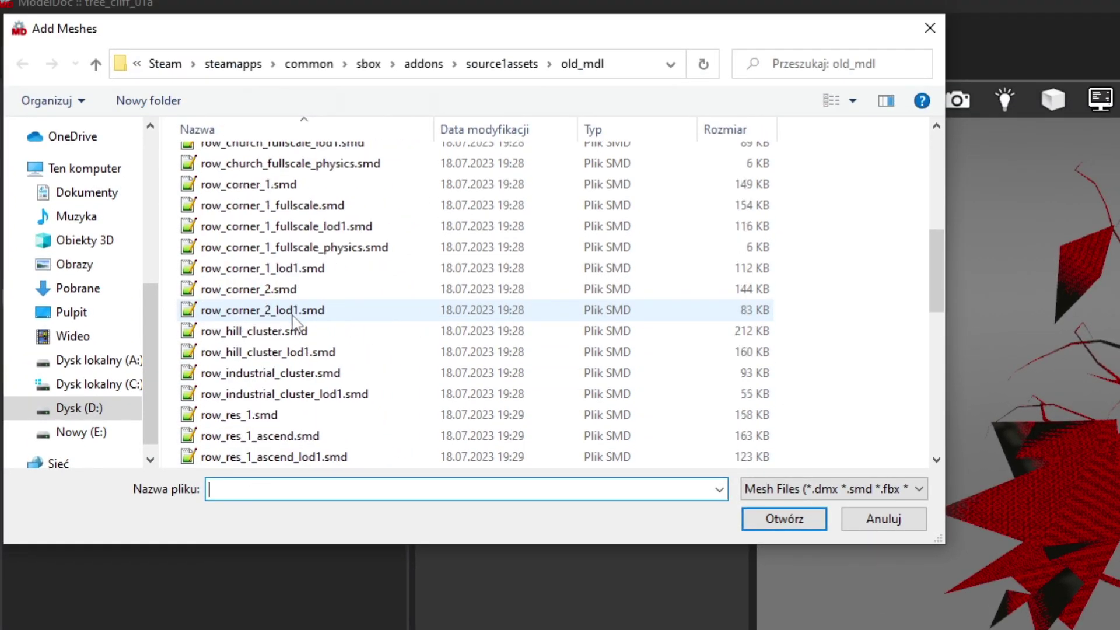
scroll(293, 321, down, 6)
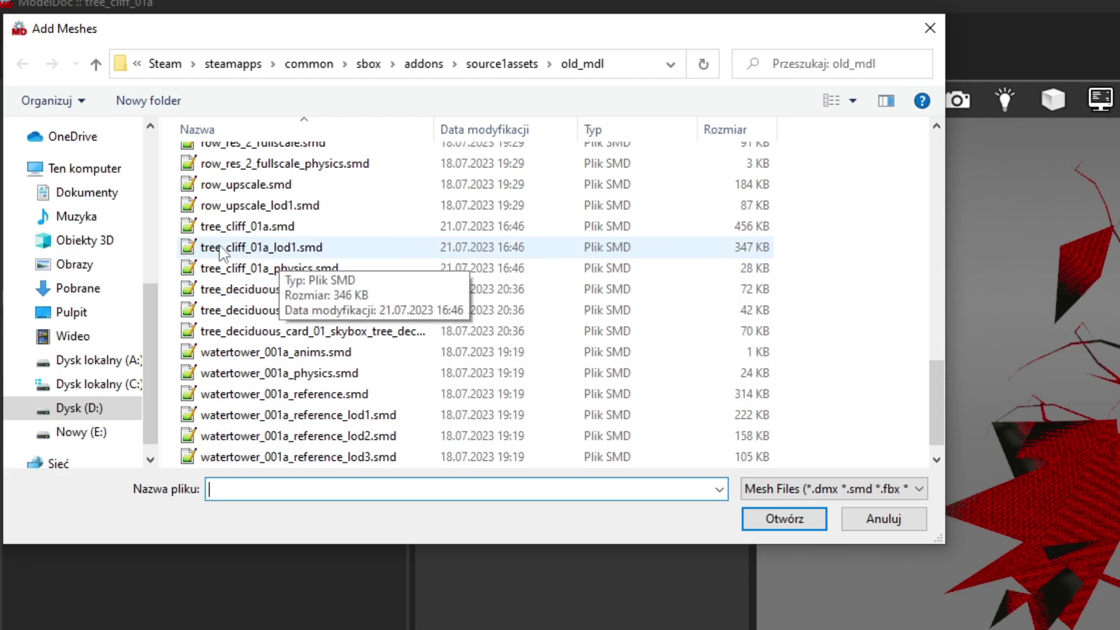
click(304, 248)
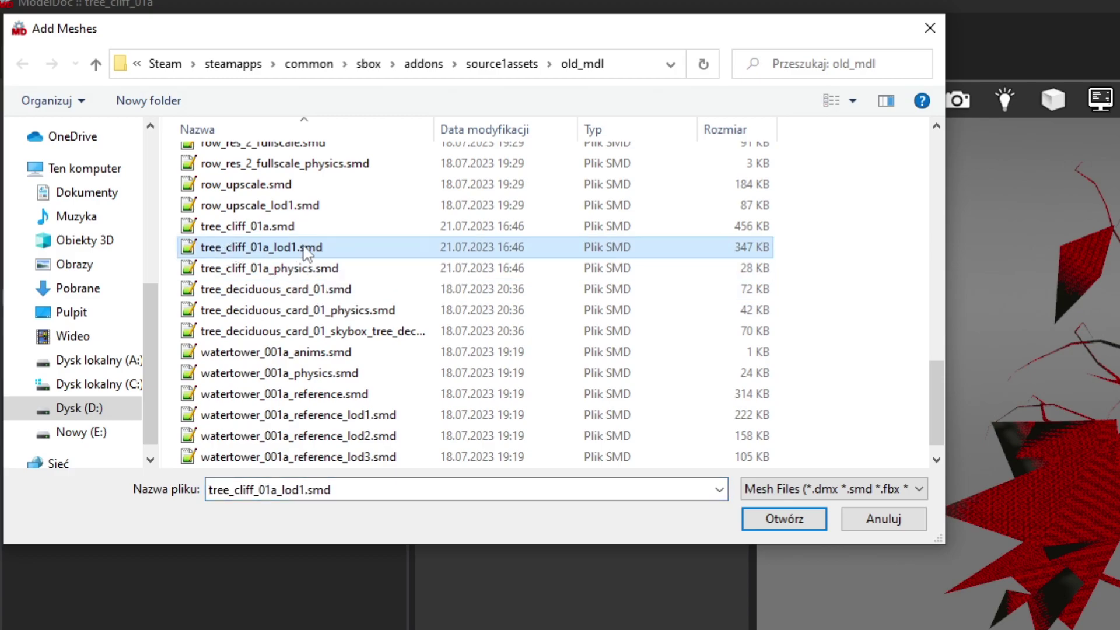
double_click(252, 251)
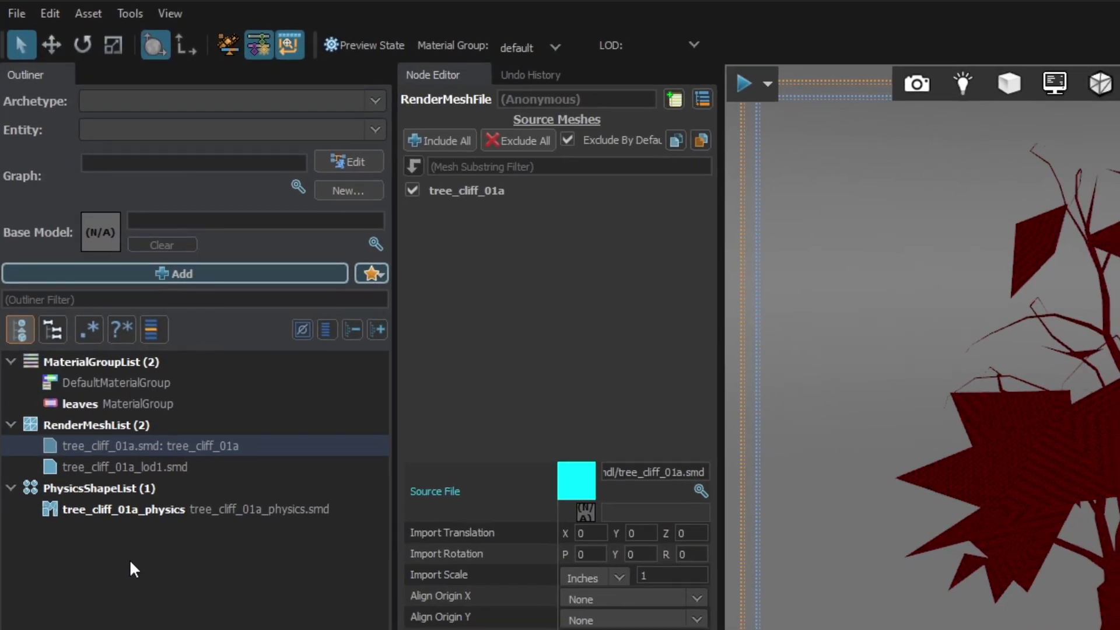
Add an LODGroup node to the tree model
right_click(132, 595)
click(151, 543)
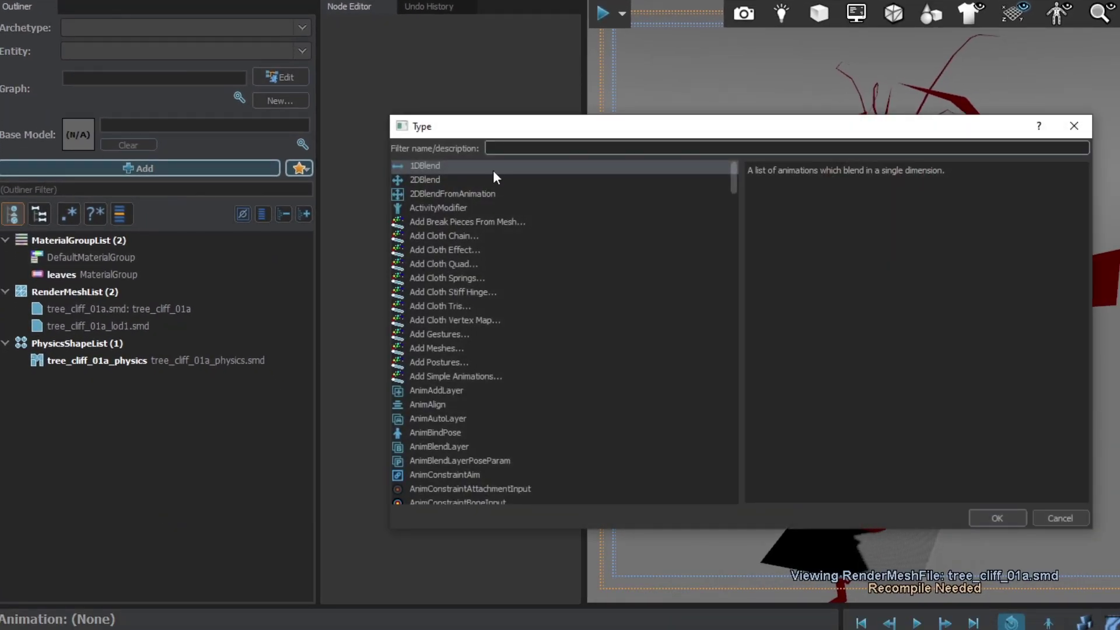
text(lod)
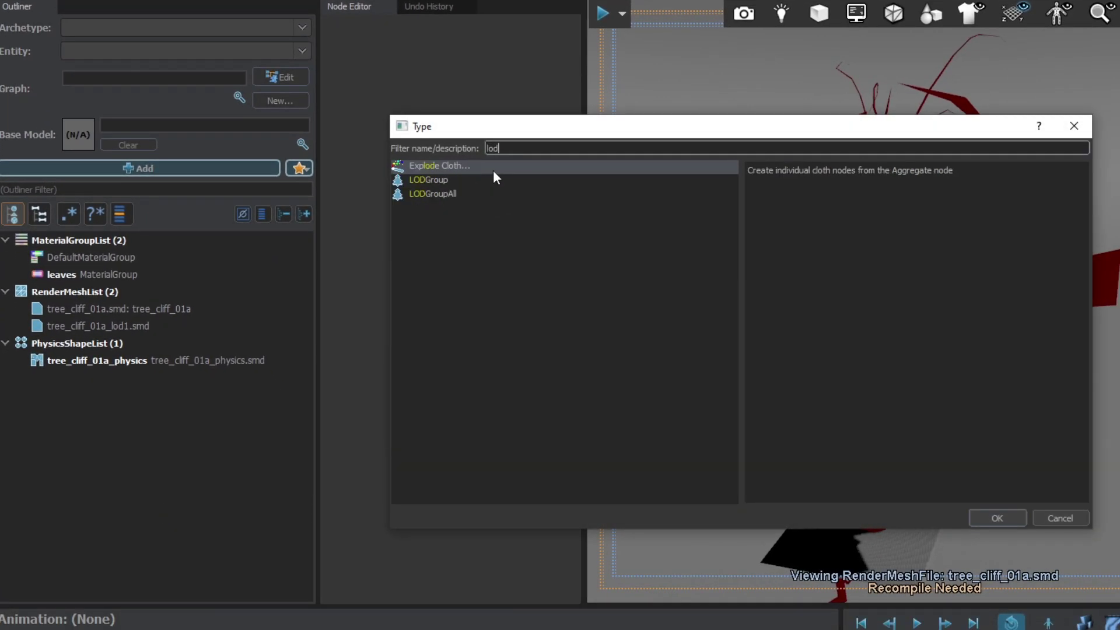
click(440, 183)
double_click(439, 181)
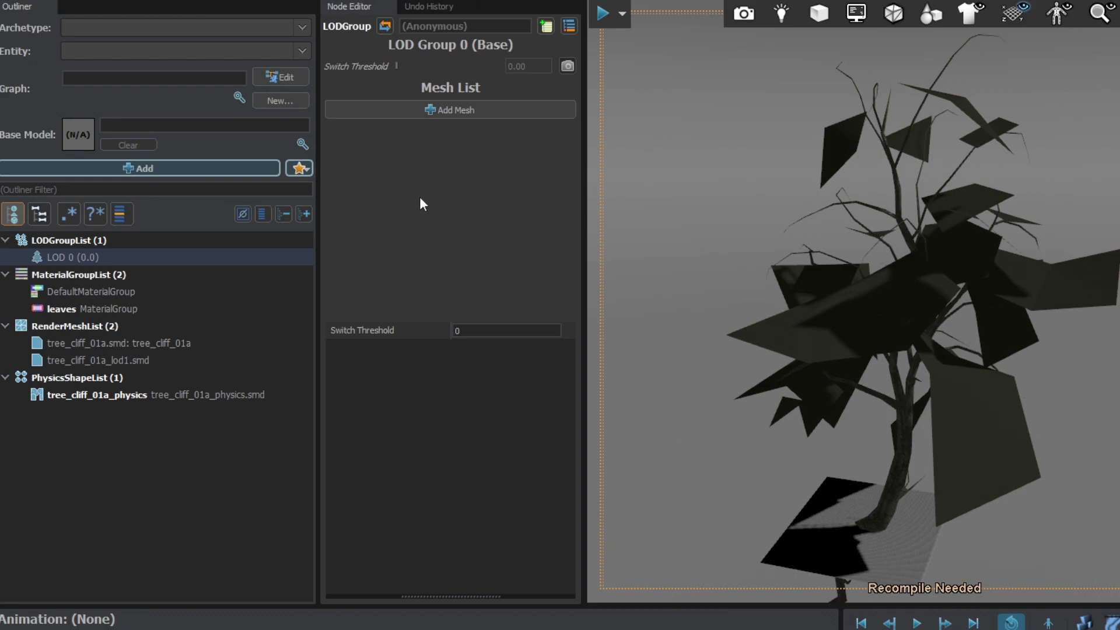
Add a mesh entry to the base LOD group, LOD 0, and set it to unnamed_1
click(116, 270)
click(82, 260)
click(450, 110)
click(452, 110)
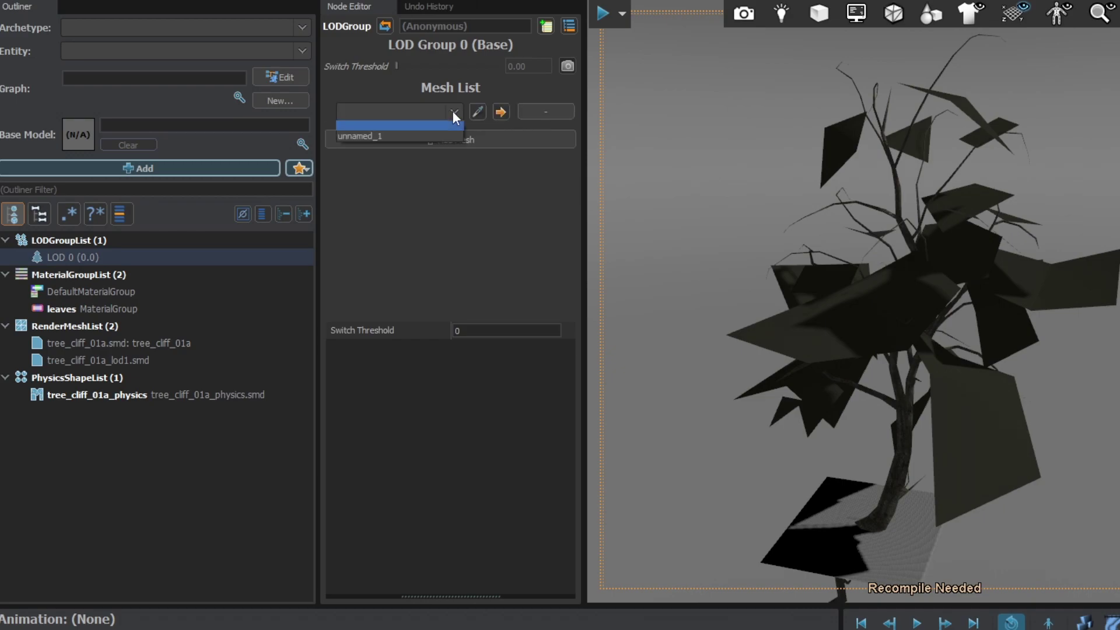
click(419, 135)
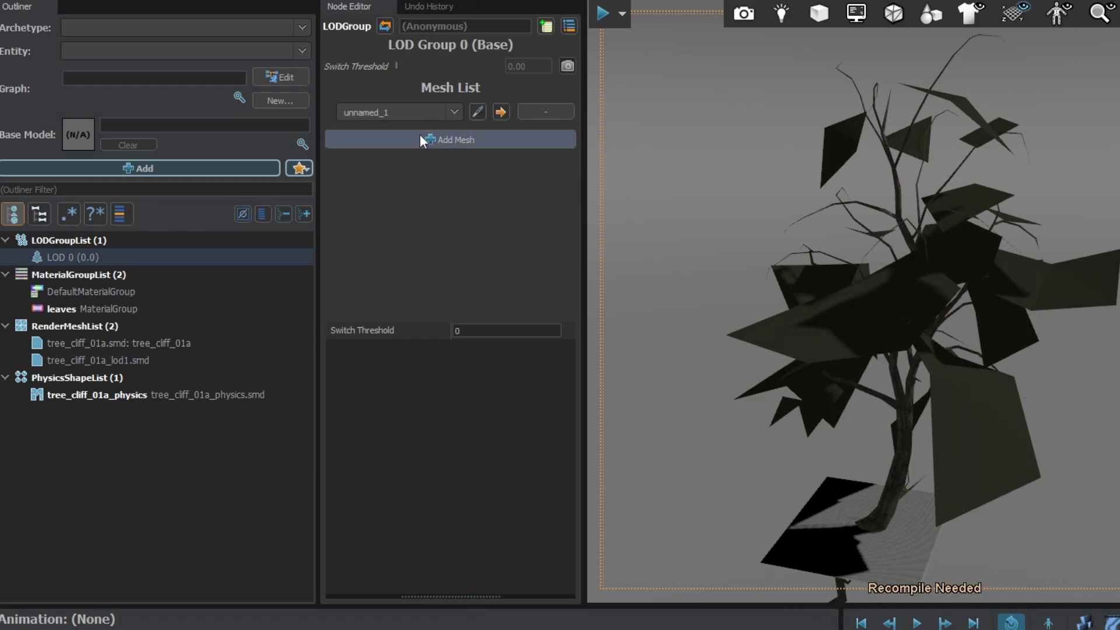
Duplicate LOD 0 and set the mesh of the new LOD 1 group to unnamed_2
right_click(101, 251)
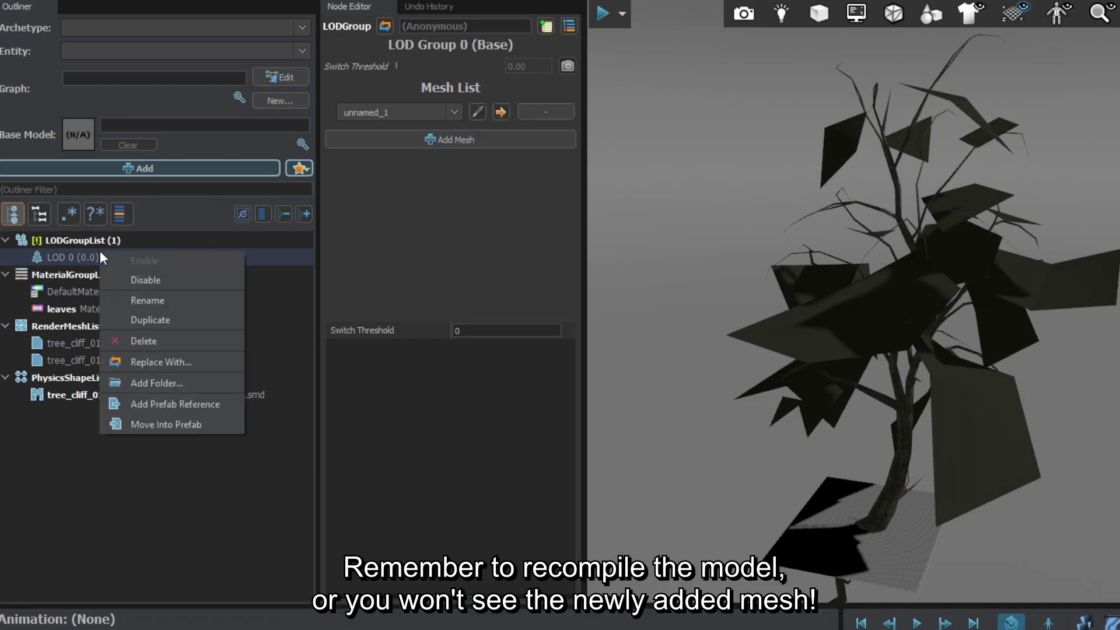
click(134, 319)
click(456, 108)
click(401, 143)
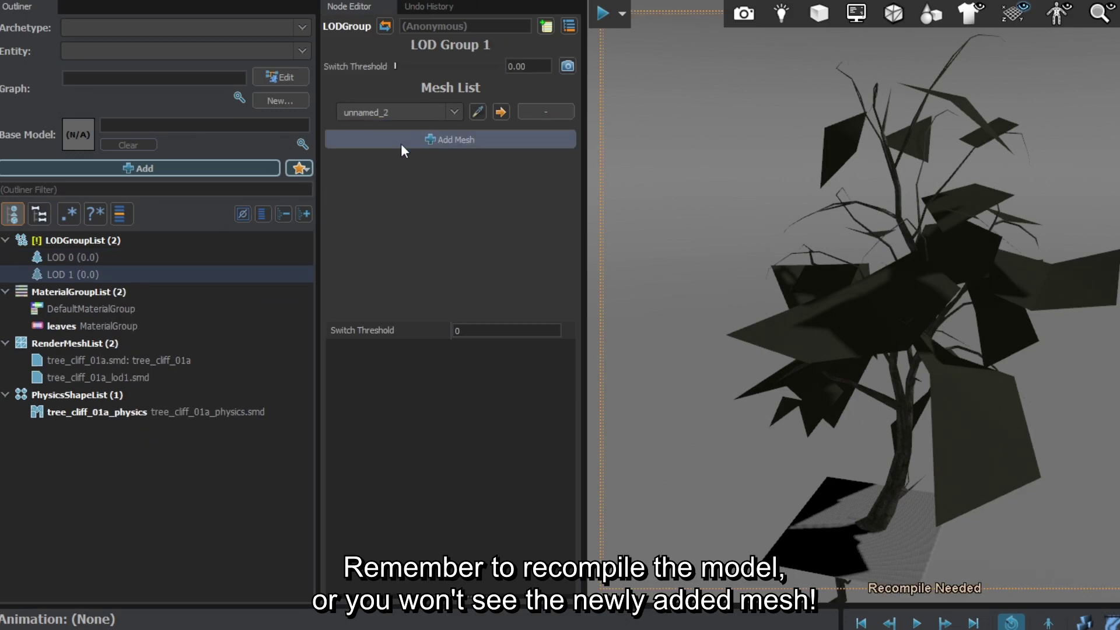
Set LOD 1's switch threshold to 230.36 from the current camera distance, with the tree seen from far away
drag(653, 212, 680, 214)
scroll(922, 292, down, 5)
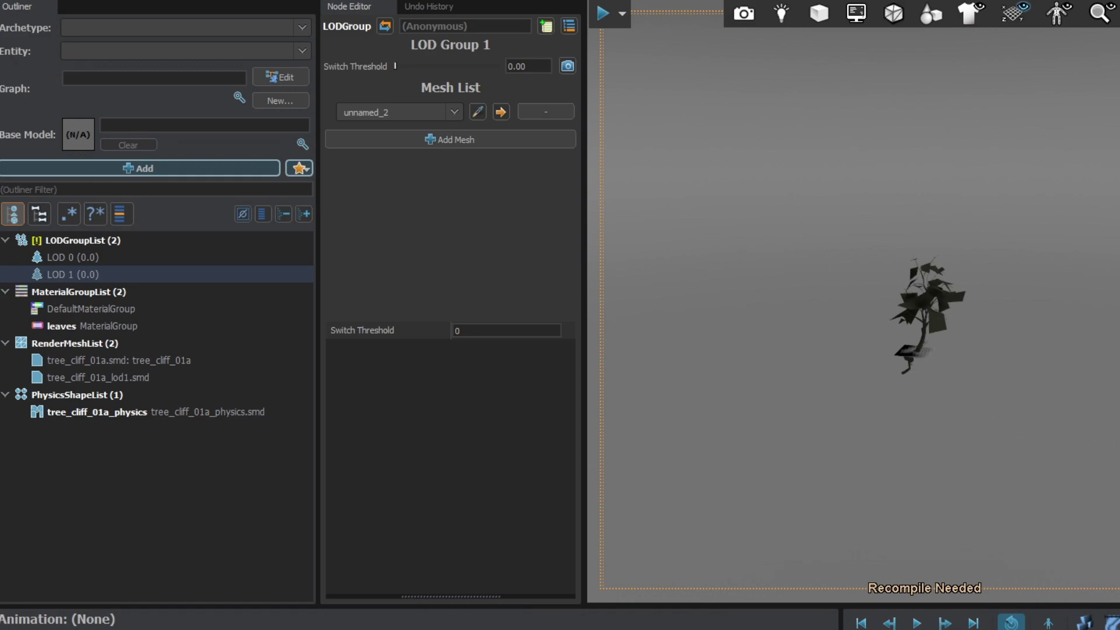
click(569, 66)
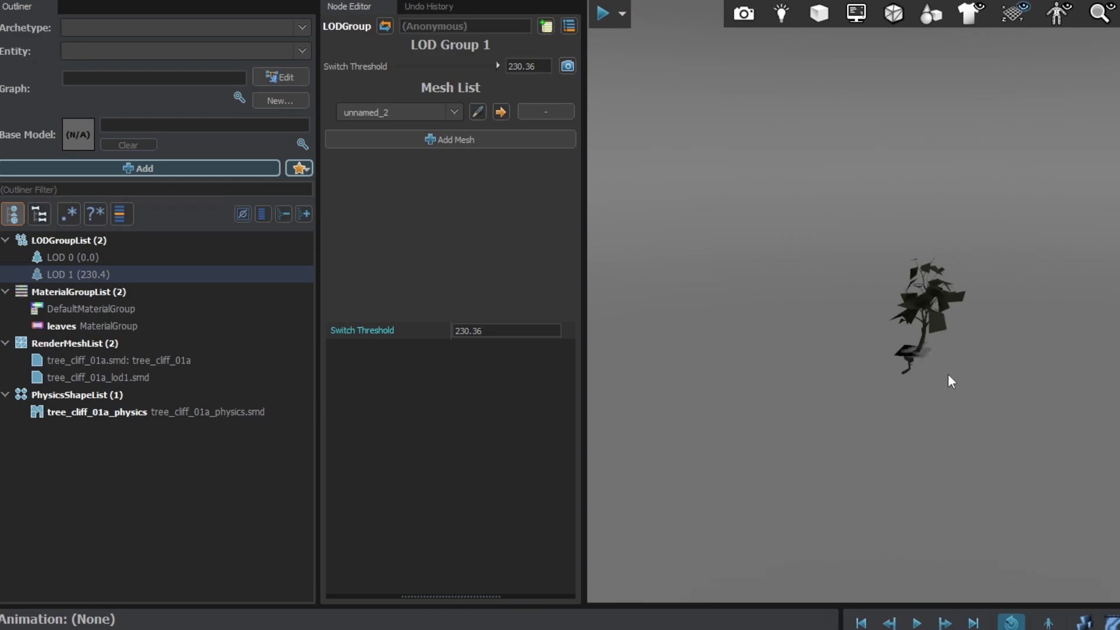
middle_drag(951, 382, 951, 366)
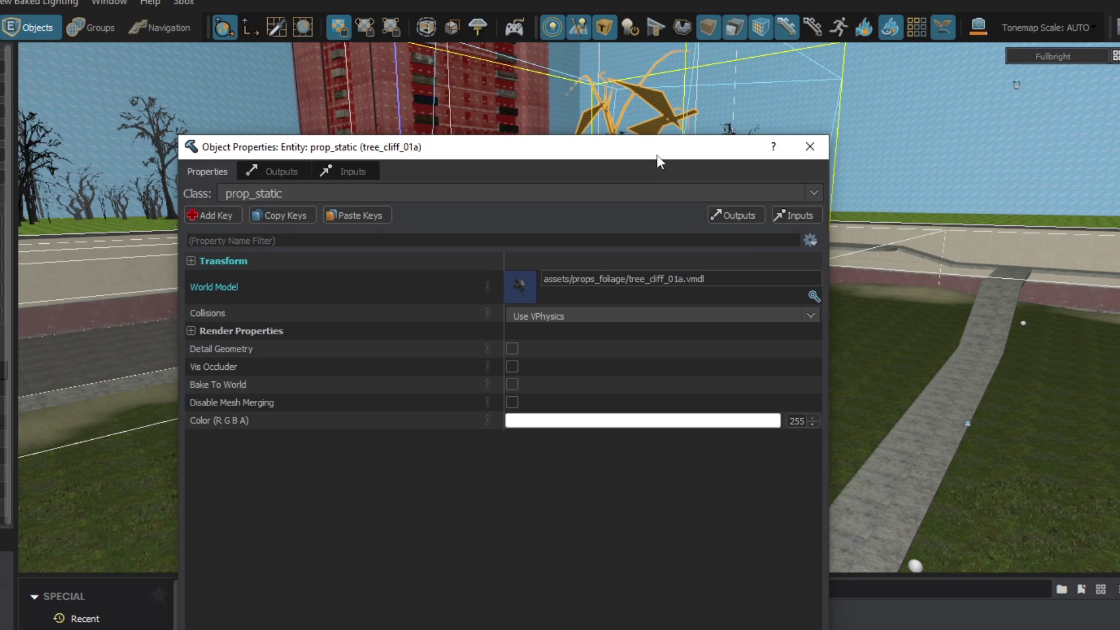
In Hammer, move the tree prop's properties window aside and set the prop's material group to leaves
drag(654, 155, 260, 161)
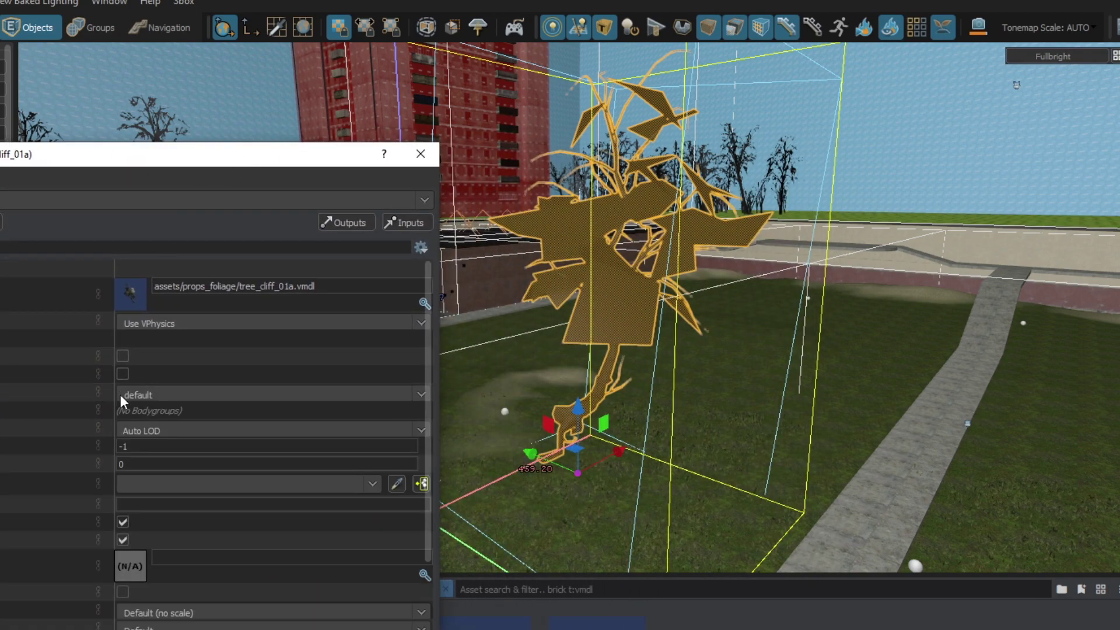
click(421, 397)
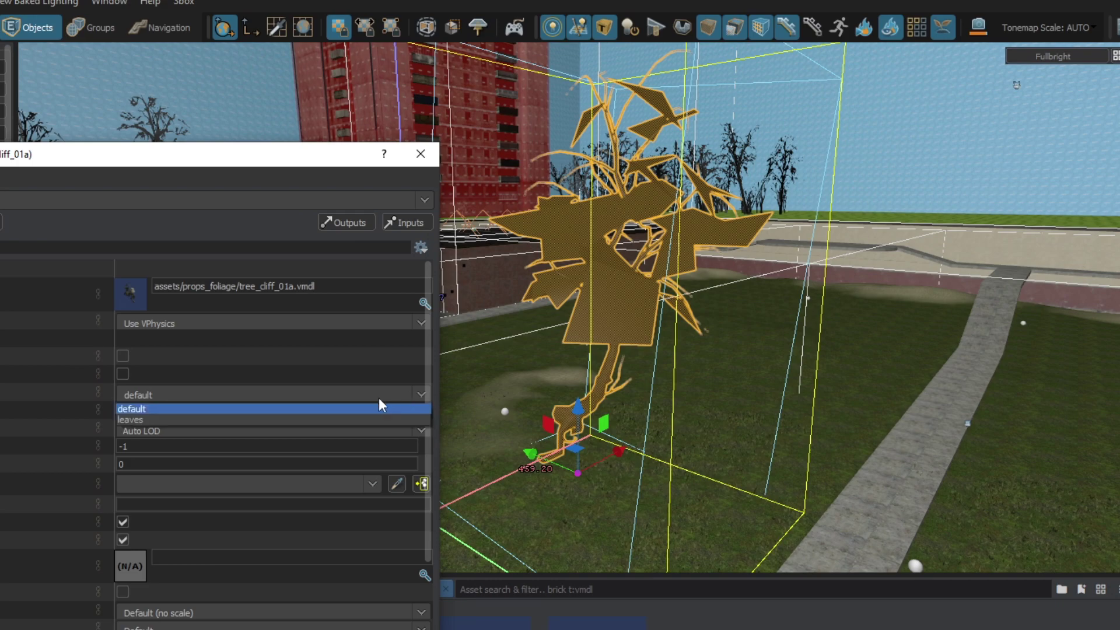
click(293, 419)
key(w)
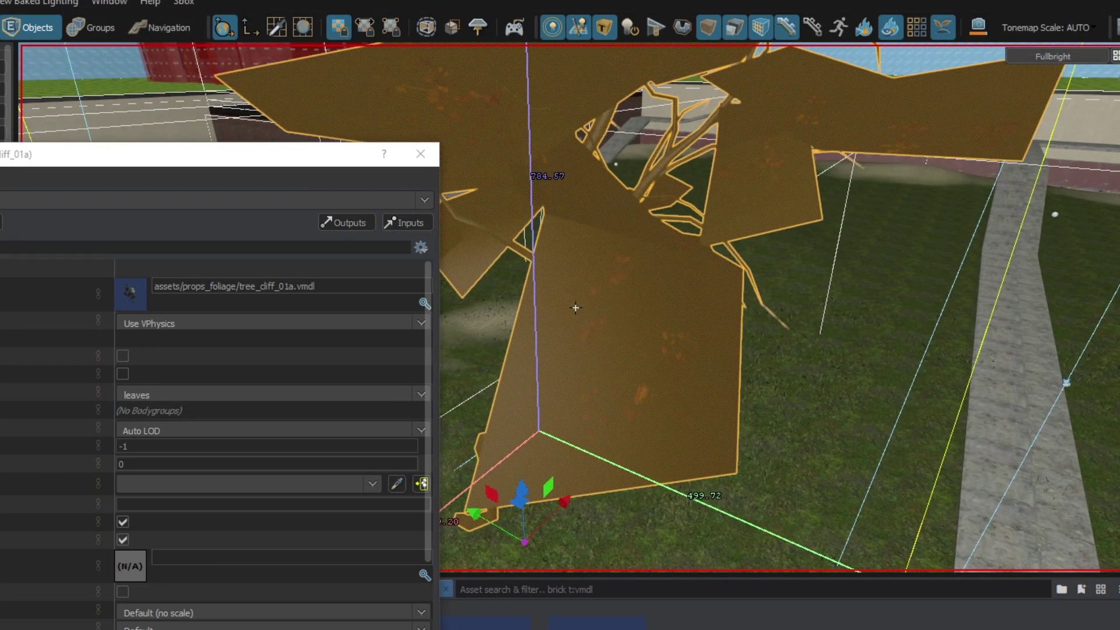
Switch the tree prop's material group to default and back to leaves to compare them
click(414, 396)
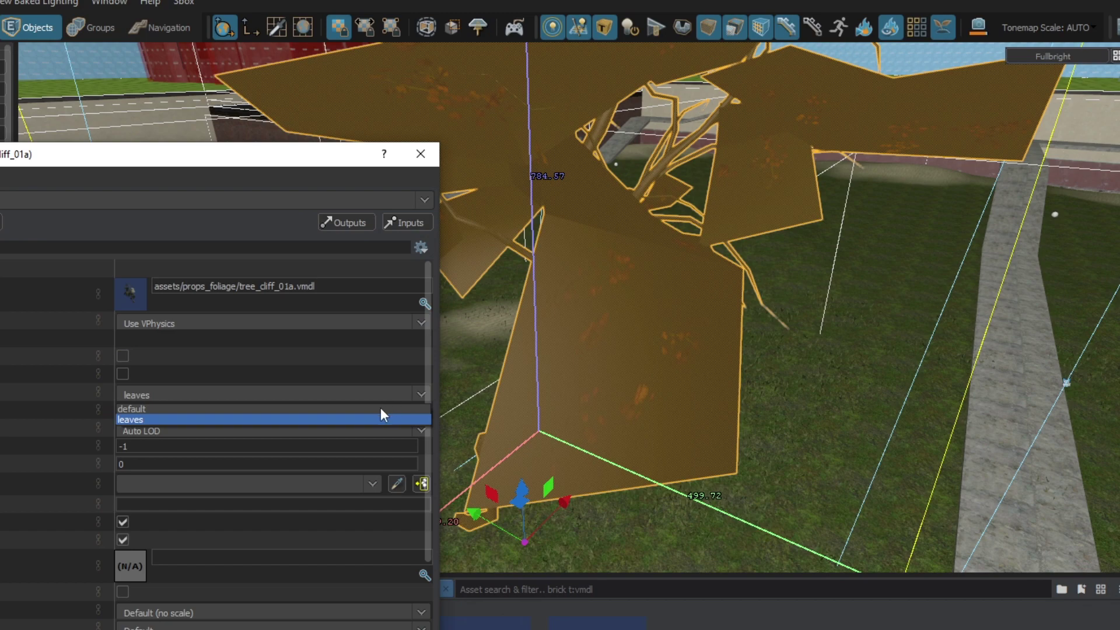
click(376, 408)
click(420, 398)
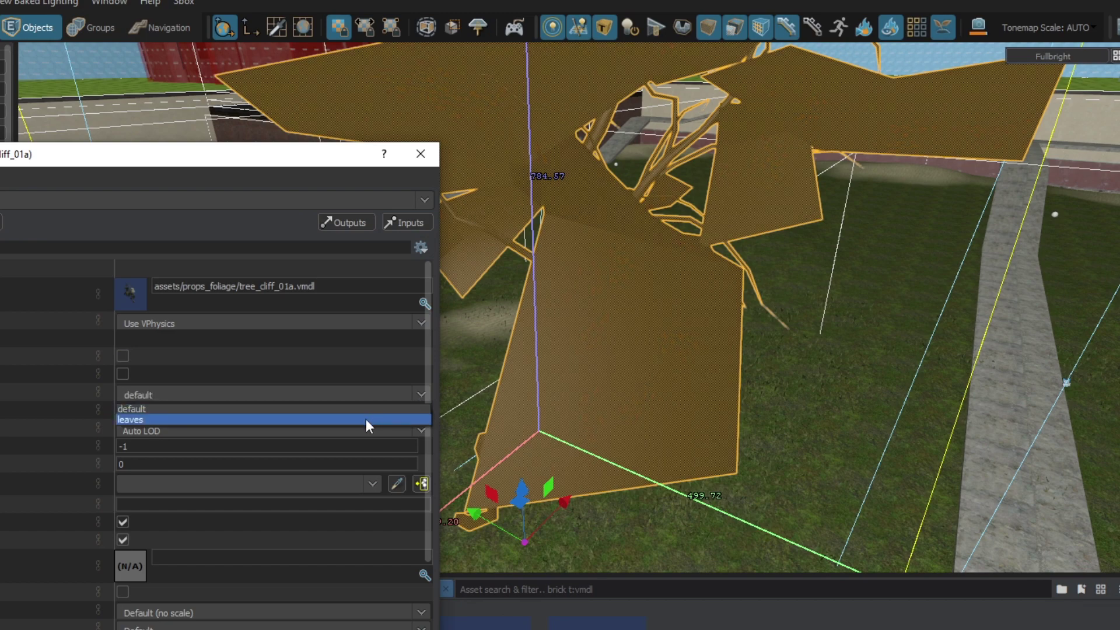
click(367, 421)
Open the LOD choices of the tree prop_static
click(416, 430)
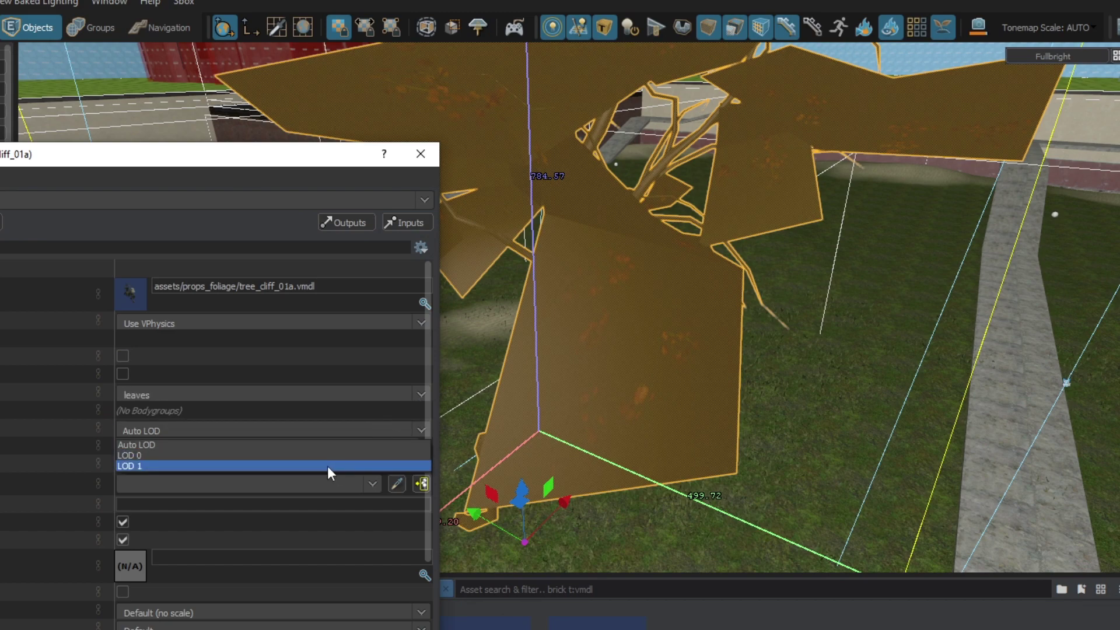